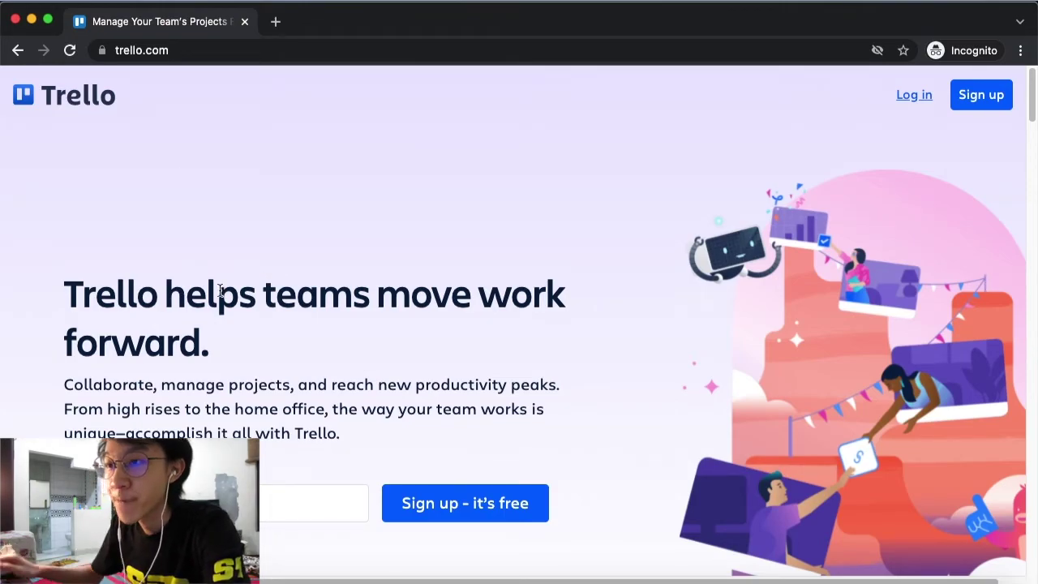
# Look through the Trello landing page down to the sections on cards and no-code automation
pyautogui.scroll(-3, 503, 221)
pyautogui.scroll(3, 503, 221)
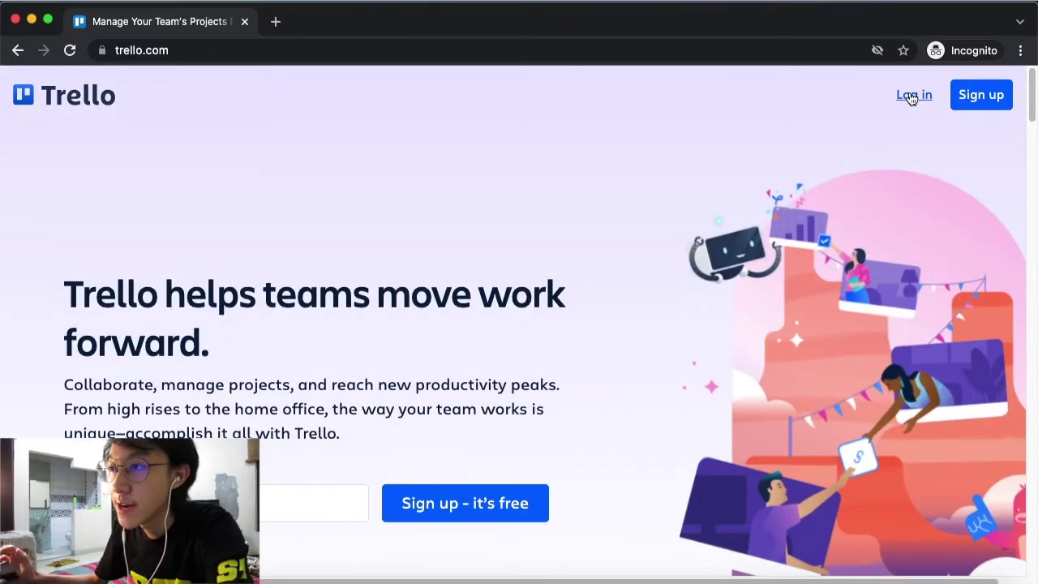
pyautogui.scroll(-15, 772, 212)
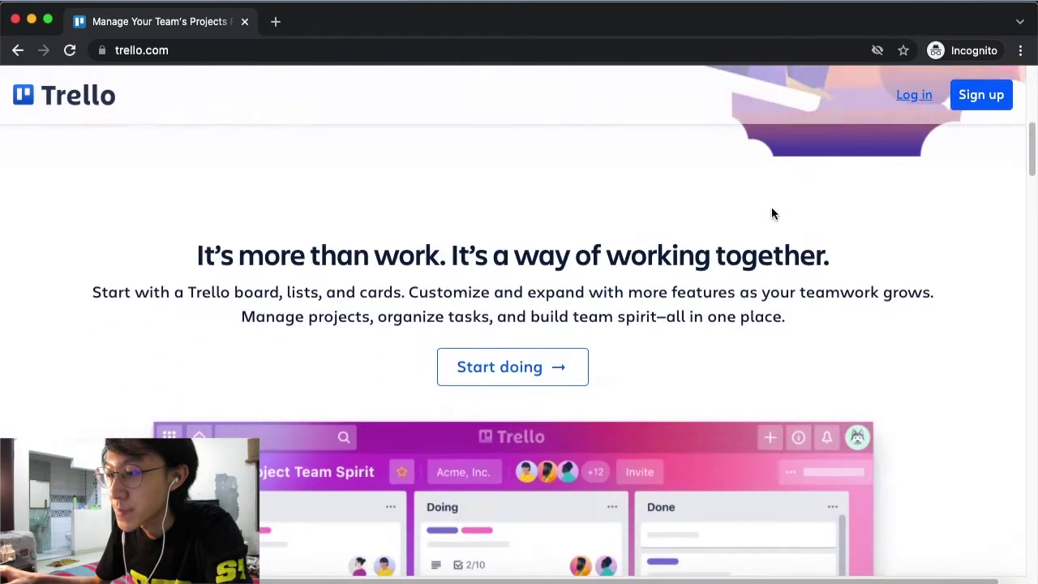
pyautogui.scroll(-10, 771, 212)
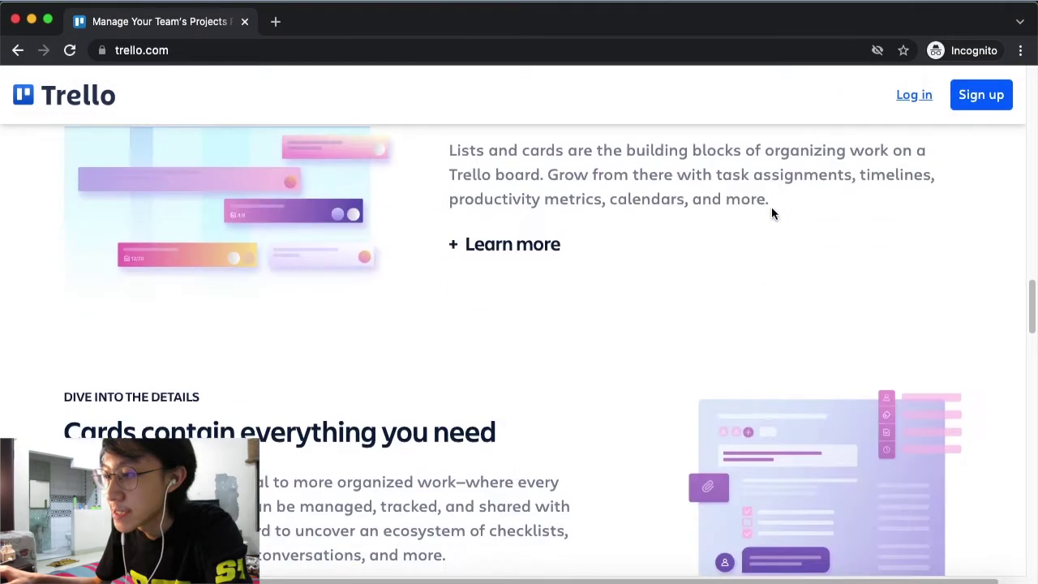
pyautogui.scroll(-5, 851, 159)
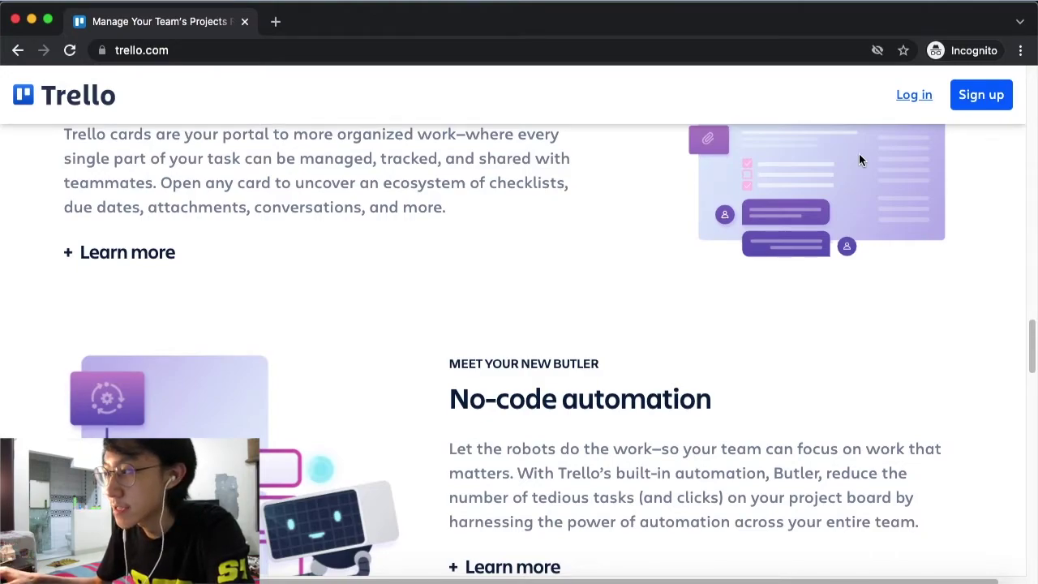
# Open the sign-up page to view the account registration options, and return to the landing page
pyautogui.click(991, 96)
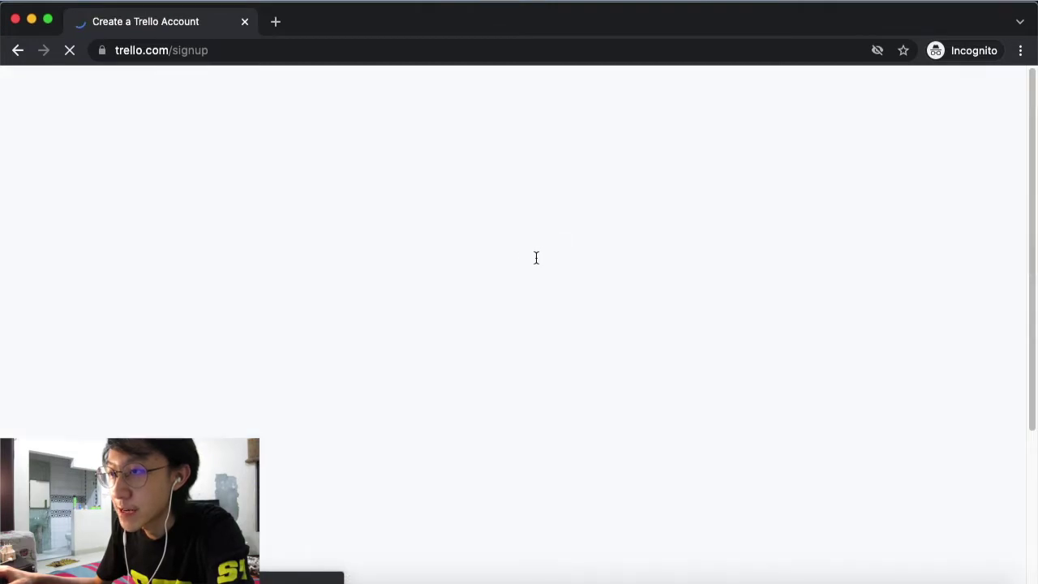
pyautogui.scroll(-1, 496, 371)
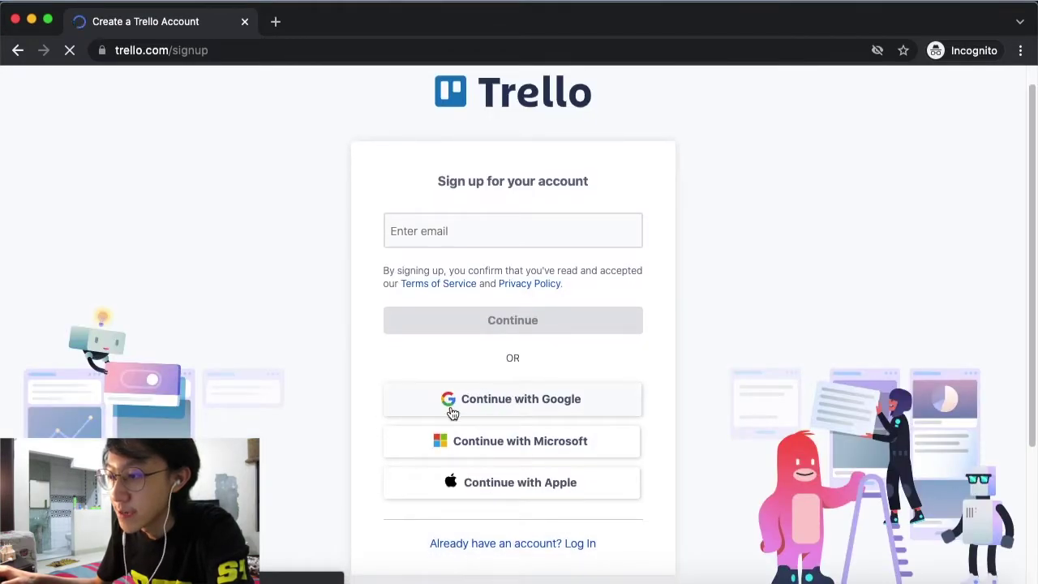
pyautogui.click(17, 51)
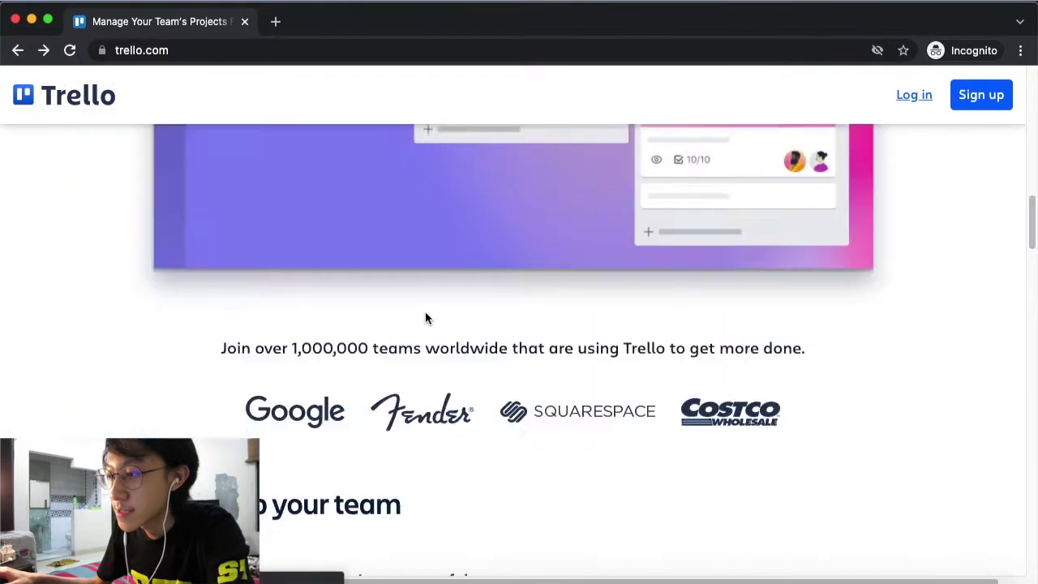
# Review the rest of the landing page, including the customer testimonial and the sample project board
pyautogui.scroll(-6, 424, 315)
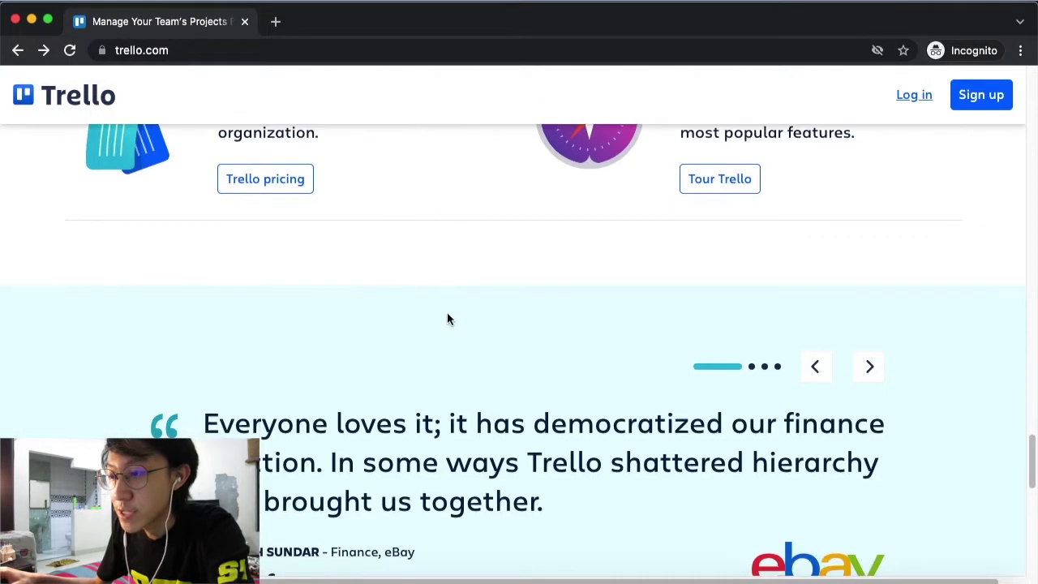
pyautogui.scroll(-3, 390, 312)
pyautogui.scroll(-5, 490, 327)
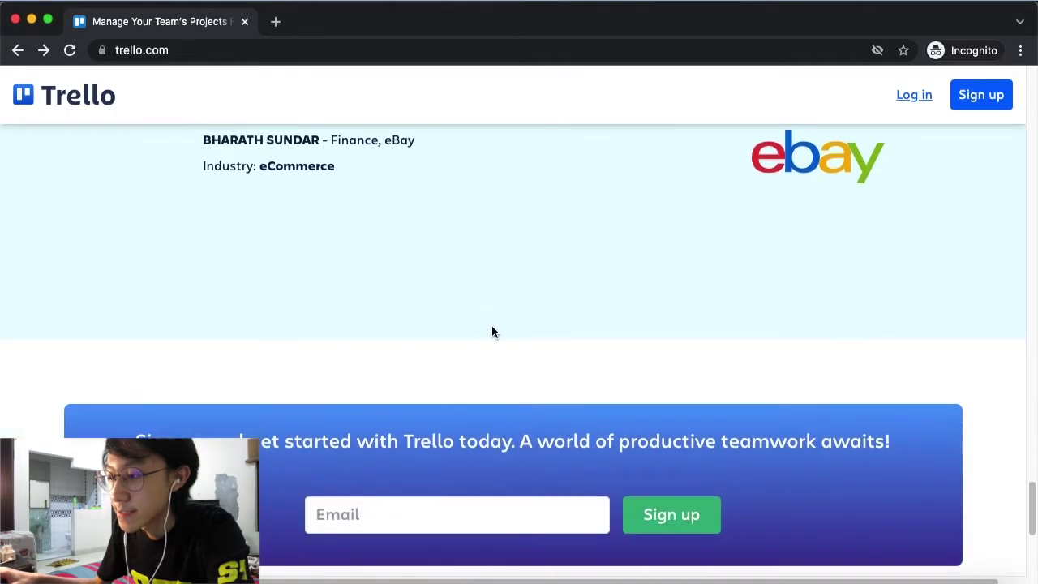
pyautogui.scroll(12, 490, 327)
pyautogui.scroll(15, 486, 325)
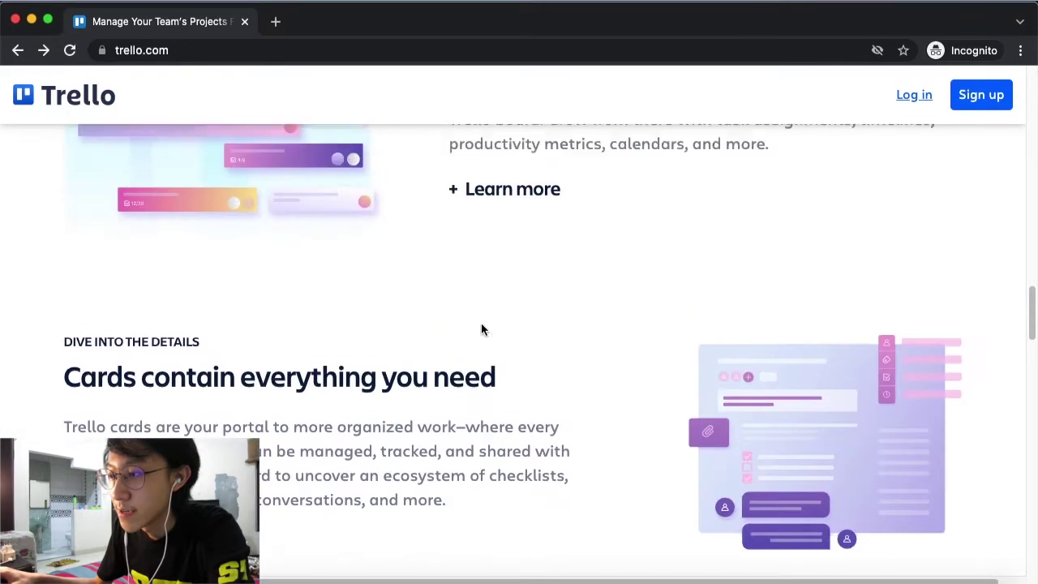
pyautogui.scroll(-15, 479, 328)
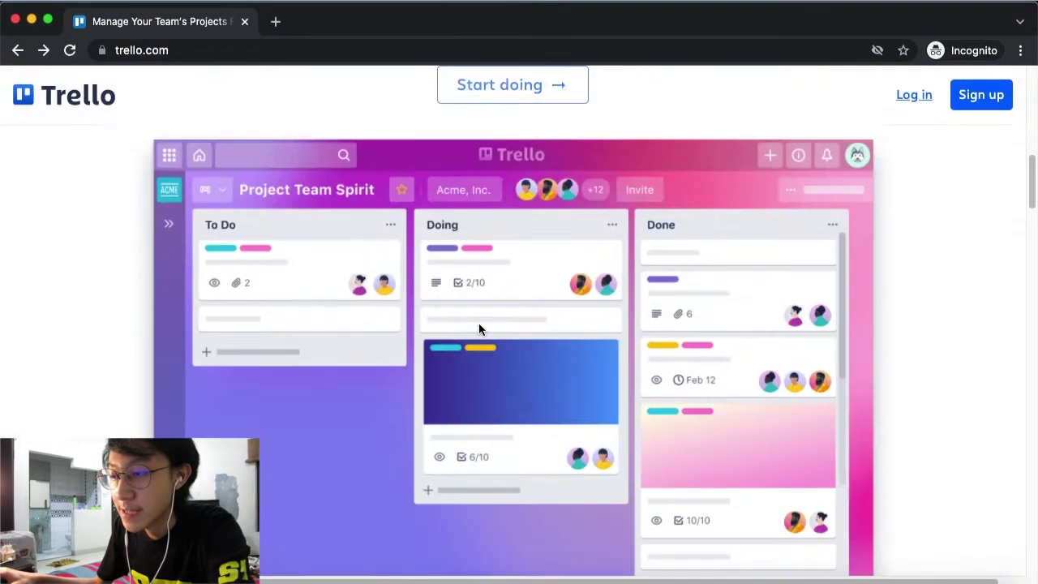
pyautogui.scroll(10, 479, 329)
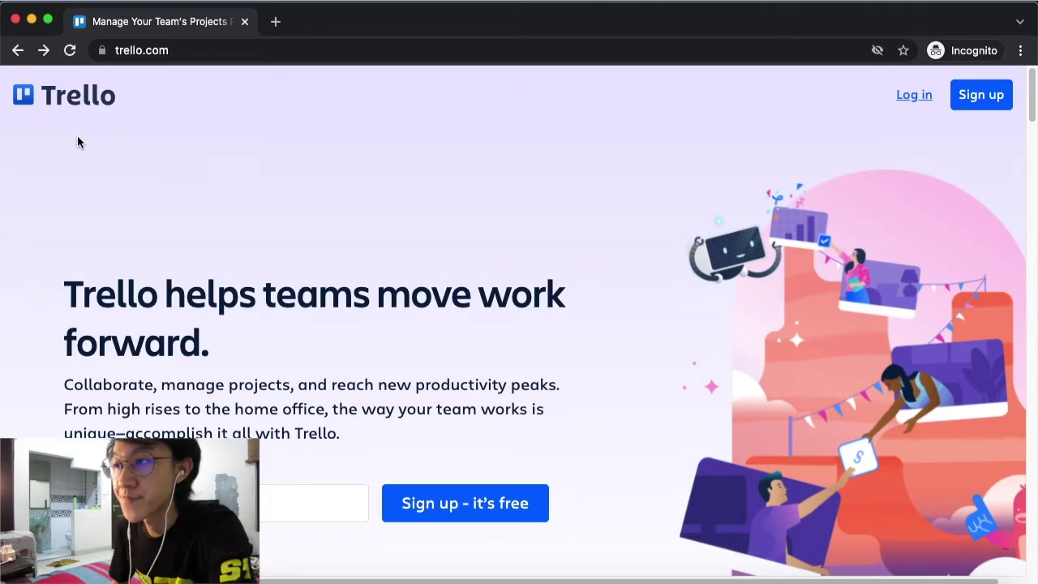
# Minimize the incognito window to switch to the signed-in Trello home page and look through its workspace highlights
pyautogui.click(32, 18)
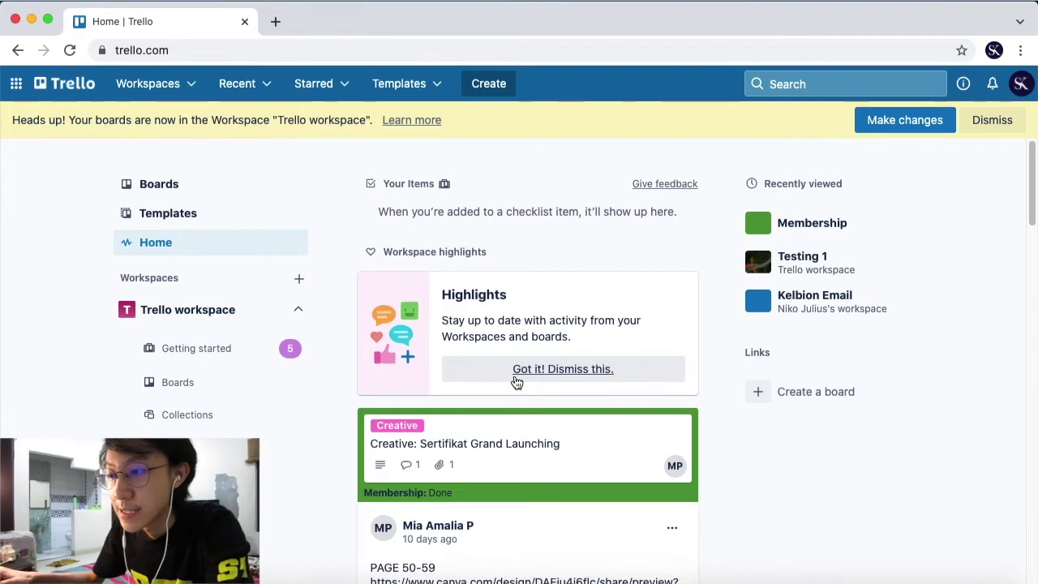
pyautogui.scroll(-6, 511, 390)
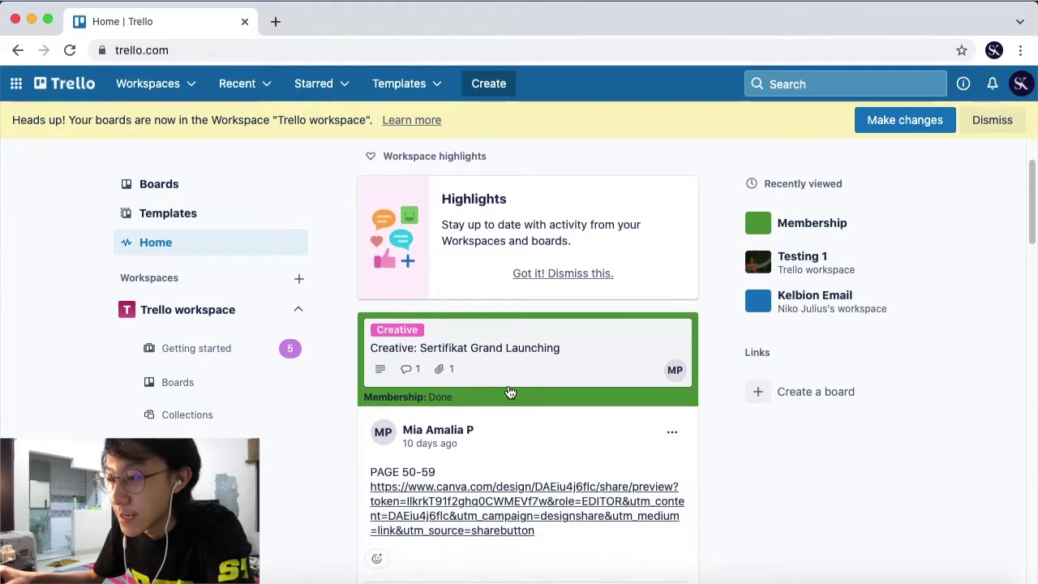
pyautogui.scroll(-10, 510, 393)
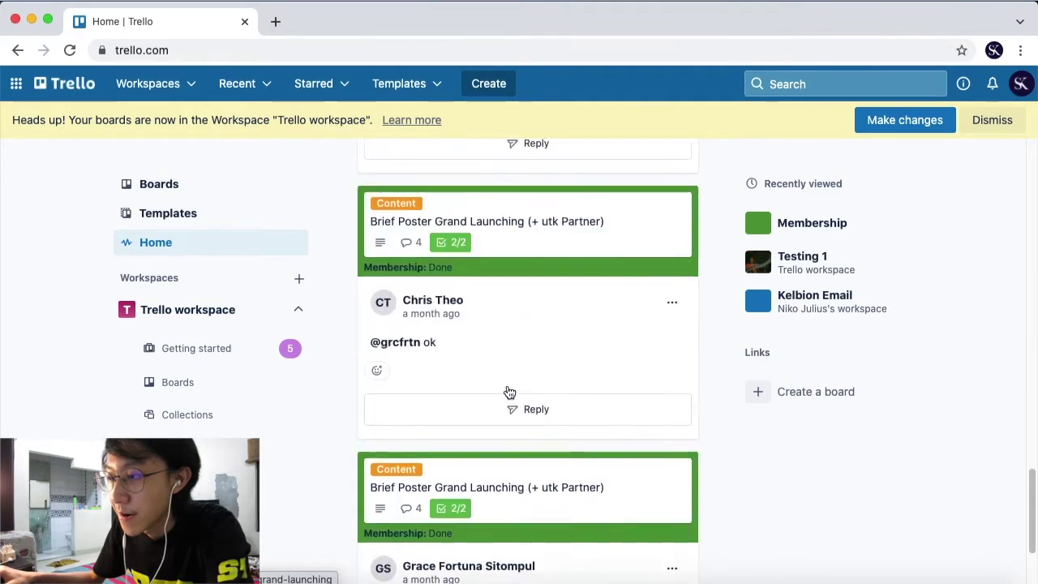
pyautogui.scroll(15, 509, 393)
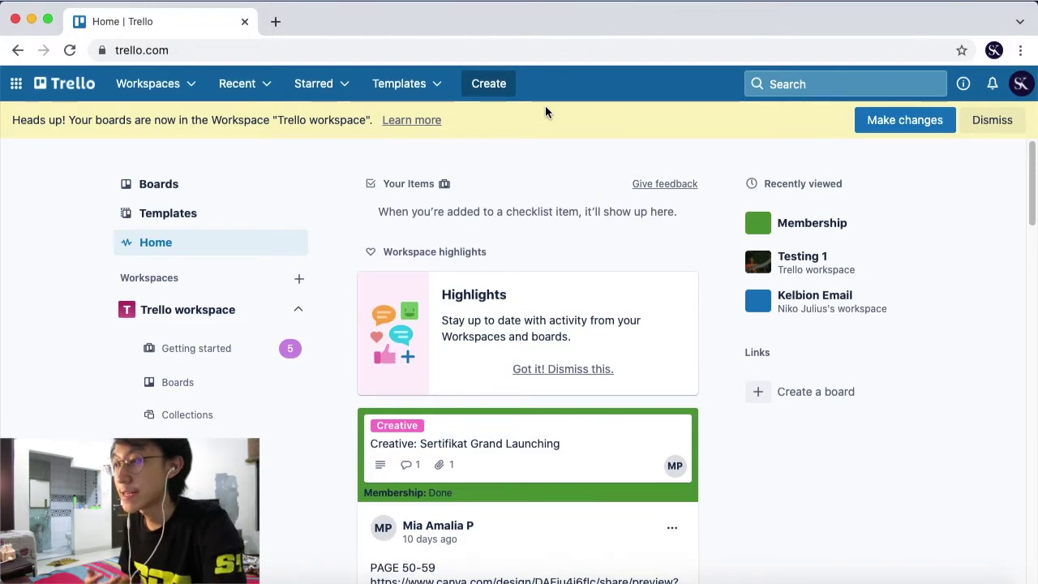
# View the available creation options for boards, templates and workspaces, and dismiss them
pyautogui.click(486, 88)
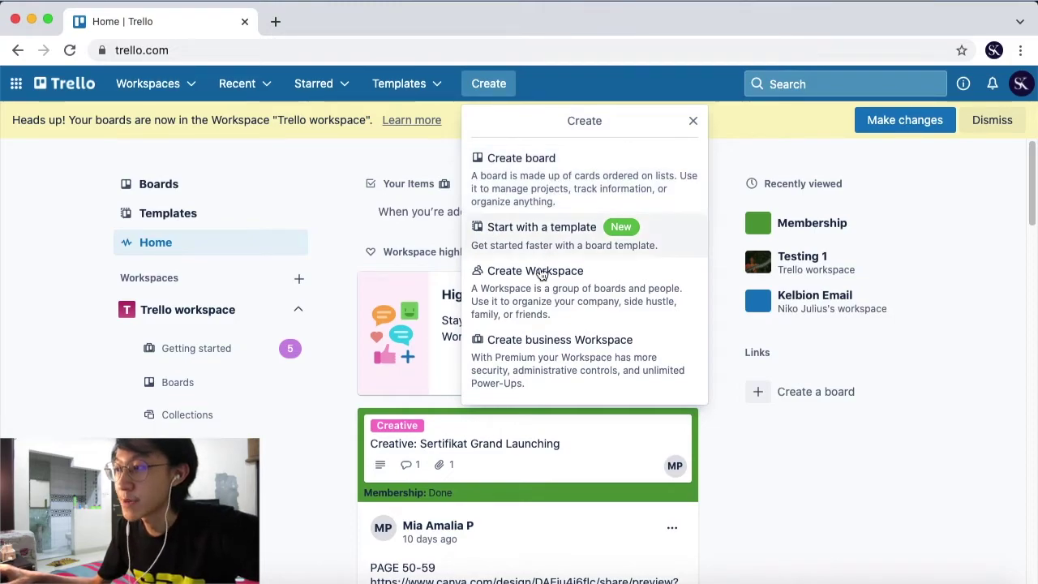
pyautogui.click(805, 451)
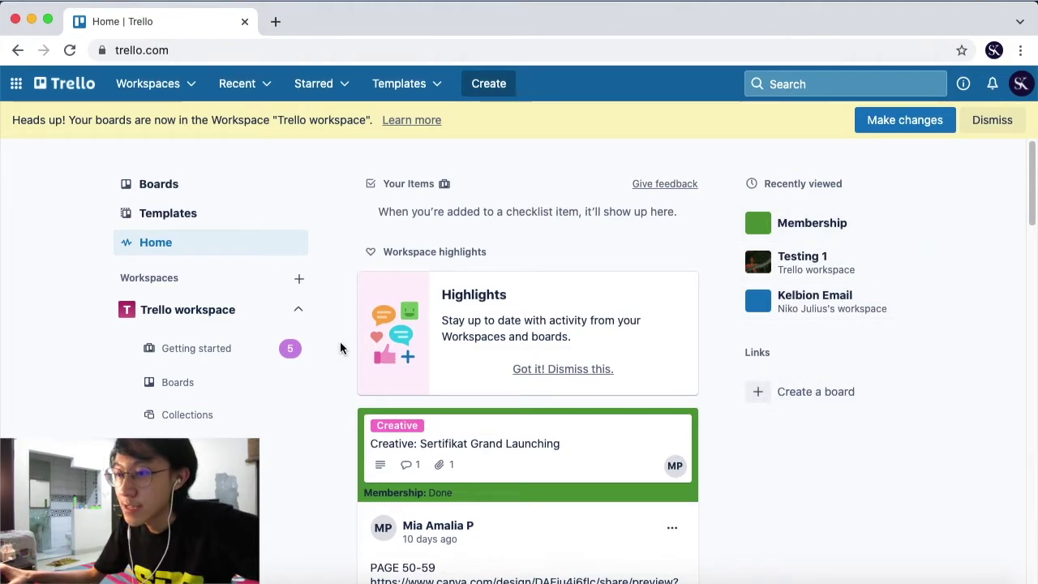
# Open the boards overview and examine the recently viewed boards, the own workspace and the guest workspaces
pyautogui.click(212, 188)
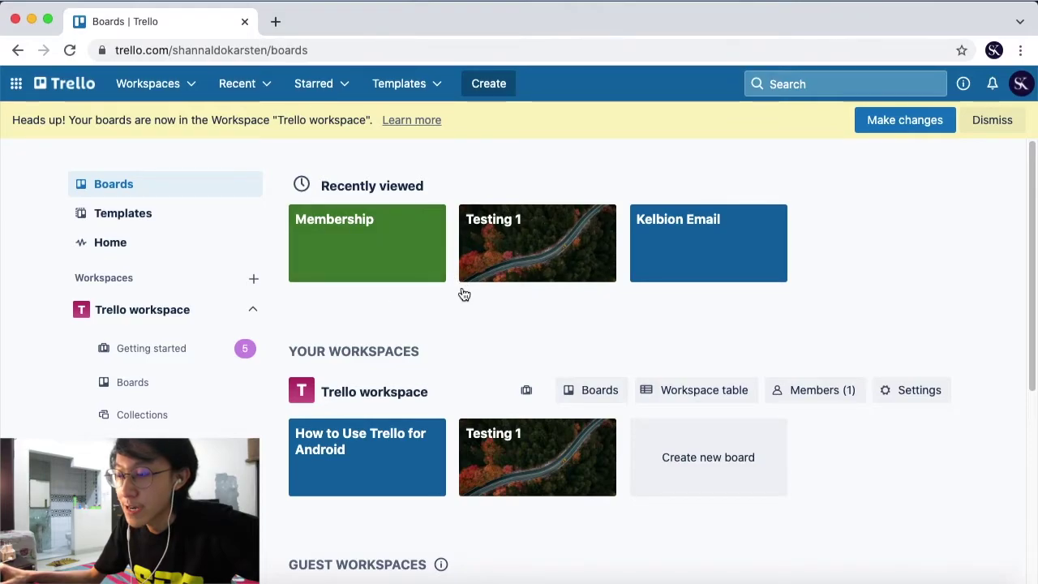
pyautogui.scroll(-1, 438, 292)
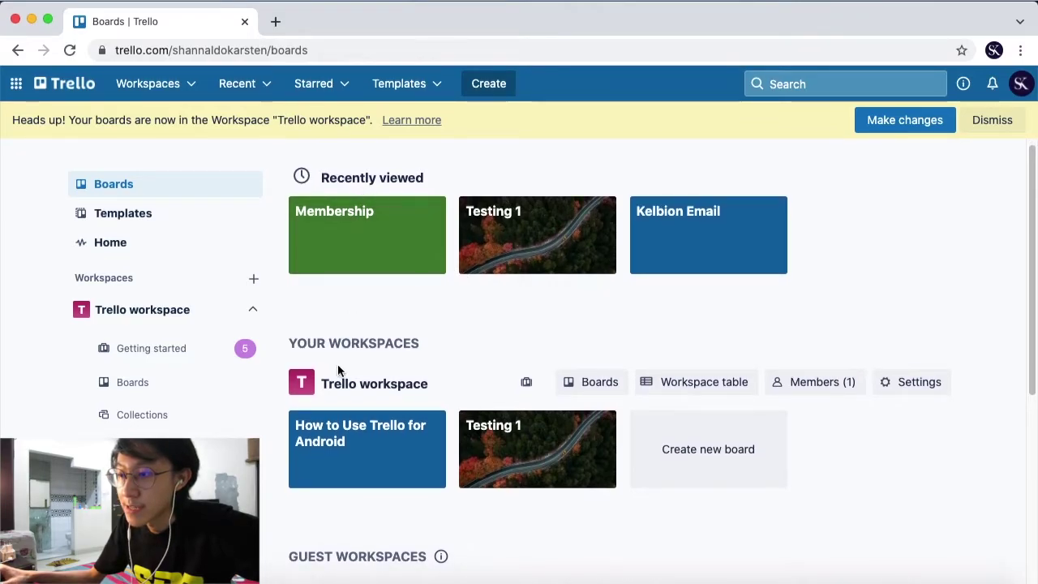
pyautogui.scroll(-1, 339, 370)
pyautogui.scroll(-4, 384, 267)
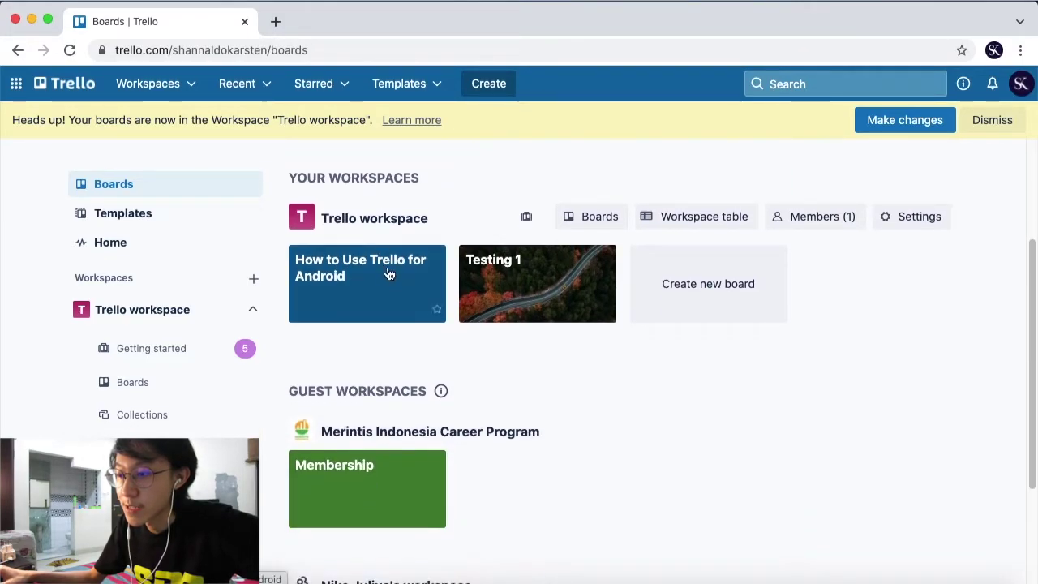
pyautogui.scroll(-3, 413, 484)
pyautogui.scroll(-2, 413, 438)
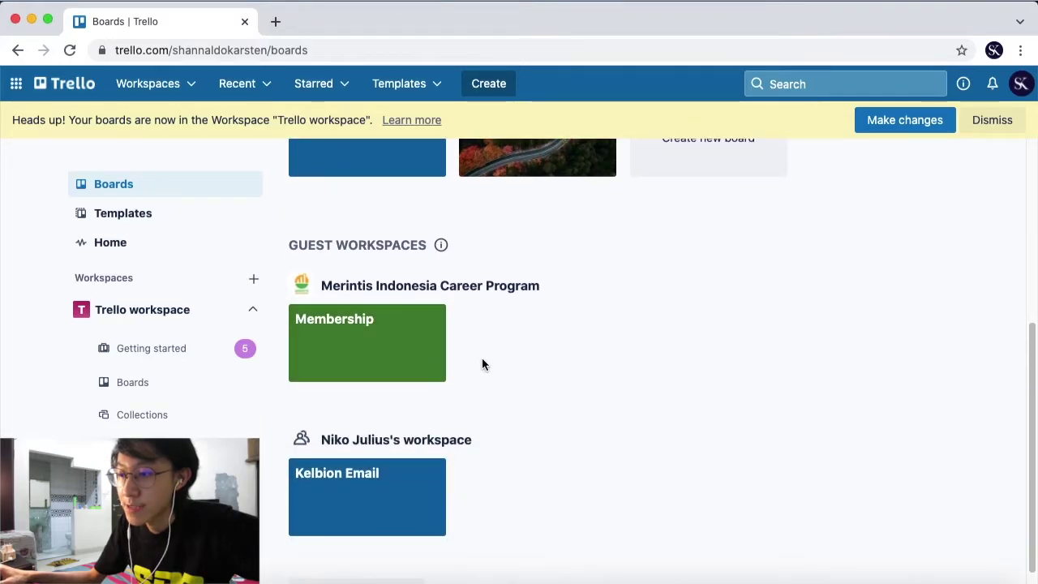
pyautogui.scroll(-1, 536, 332)
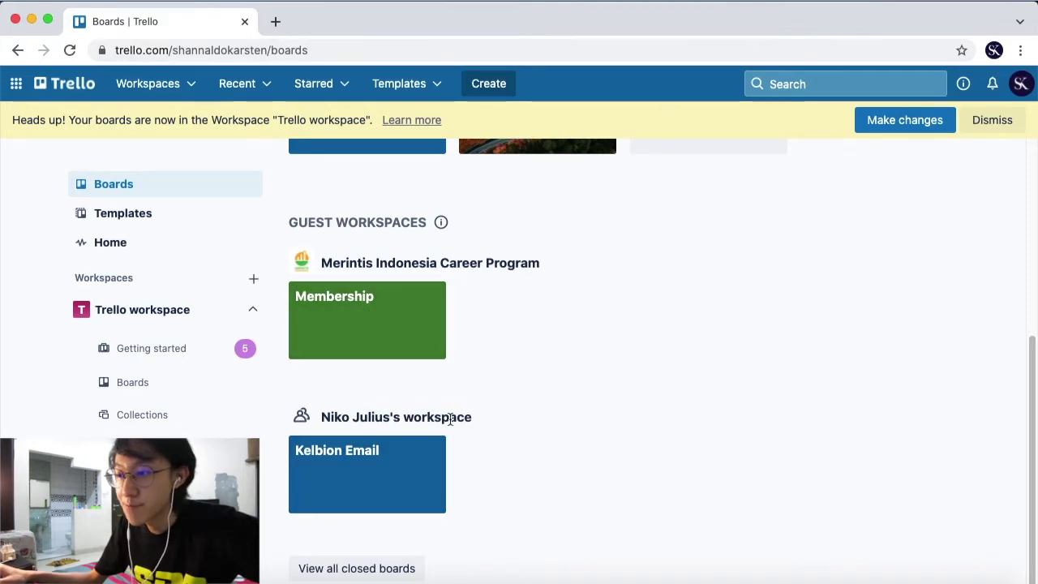
pyautogui.scroll(5, 463, 444)
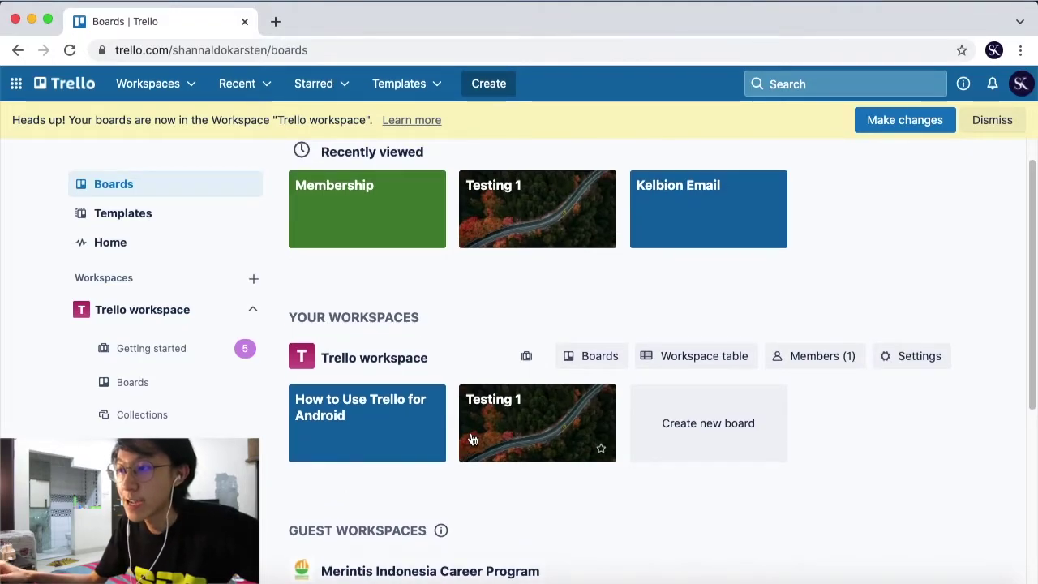
# Return to the Trello home page and look over its activity feed and recently viewed boards
pyautogui.click(130, 241)
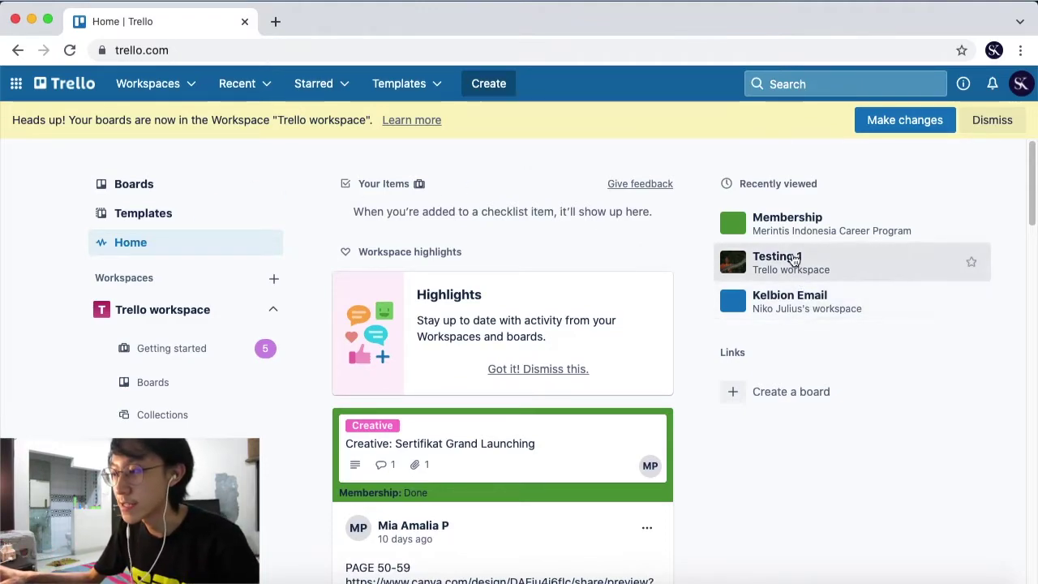
pyautogui.scroll(-3, 763, 308)
pyautogui.scroll(3, 749, 280)
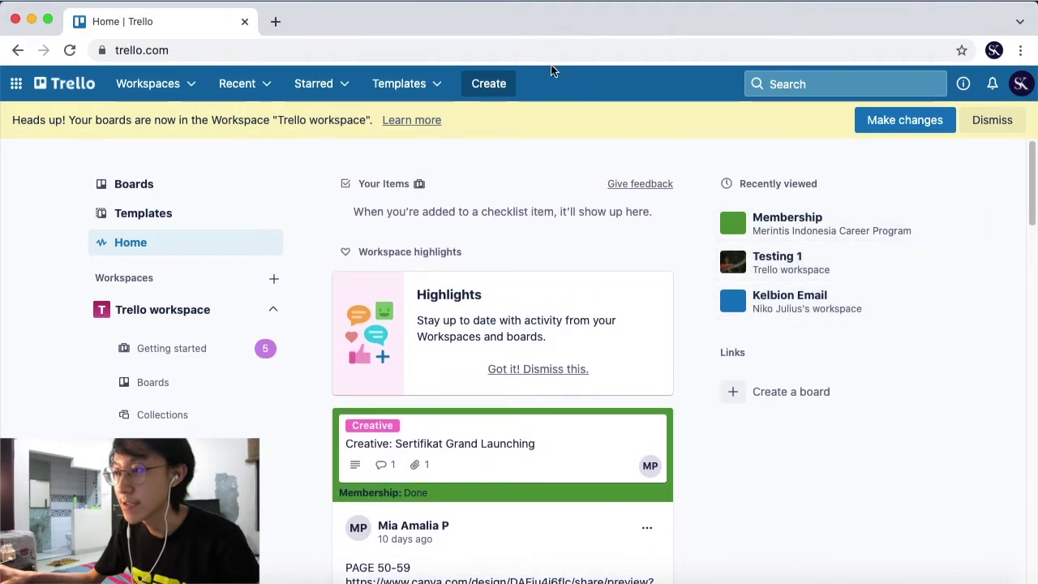
pyautogui.click(484, 84)
pyautogui.click(529, 162)
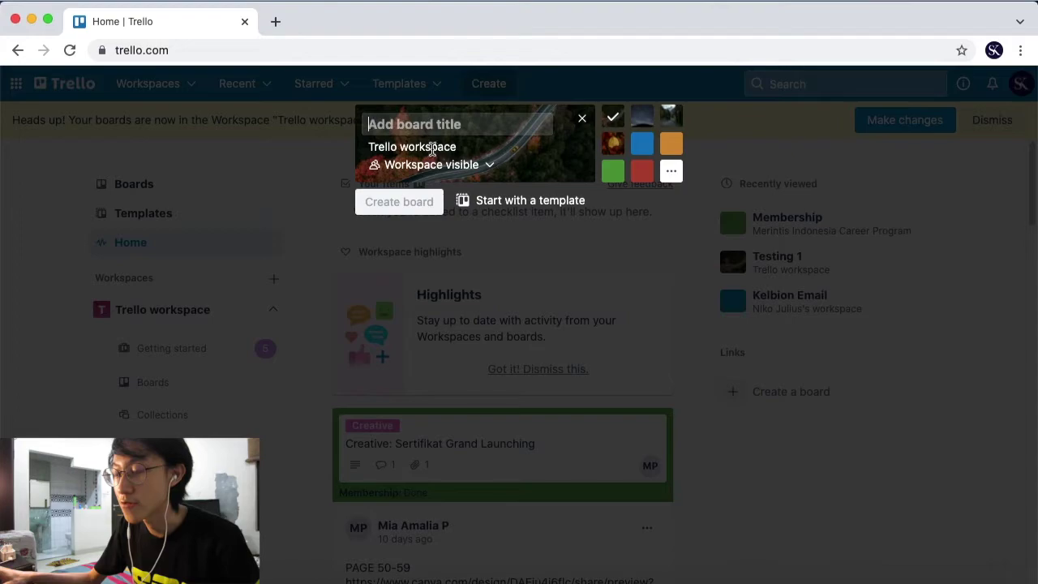
pyautogui.click(642, 144)
pyautogui.click(670, 146)
pyautogui.click(612, 171)
pyautogui.click(612, 115)
pyautogui.click(642, 117)
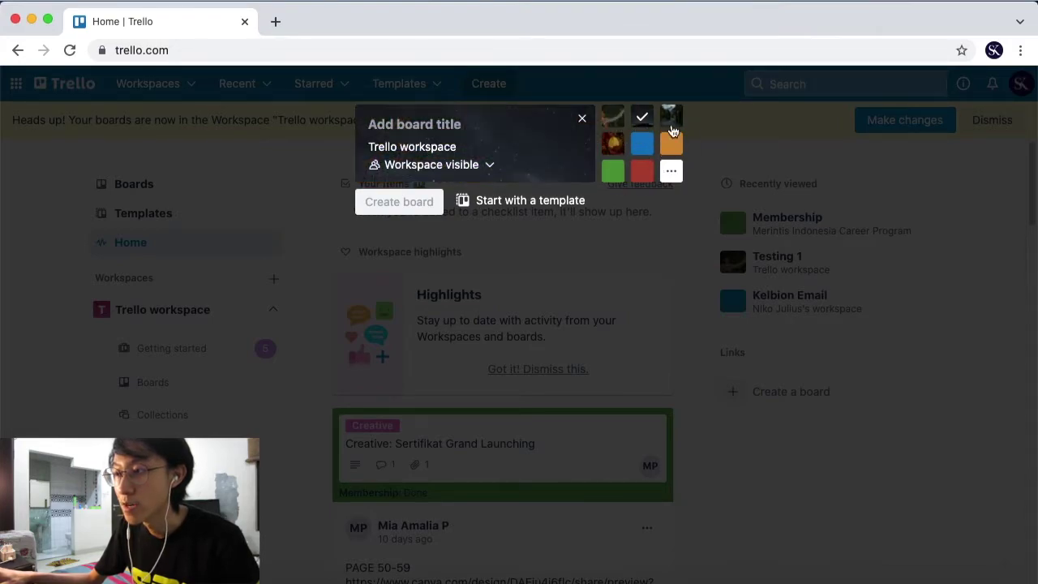
pyautogui.click(671, 117)
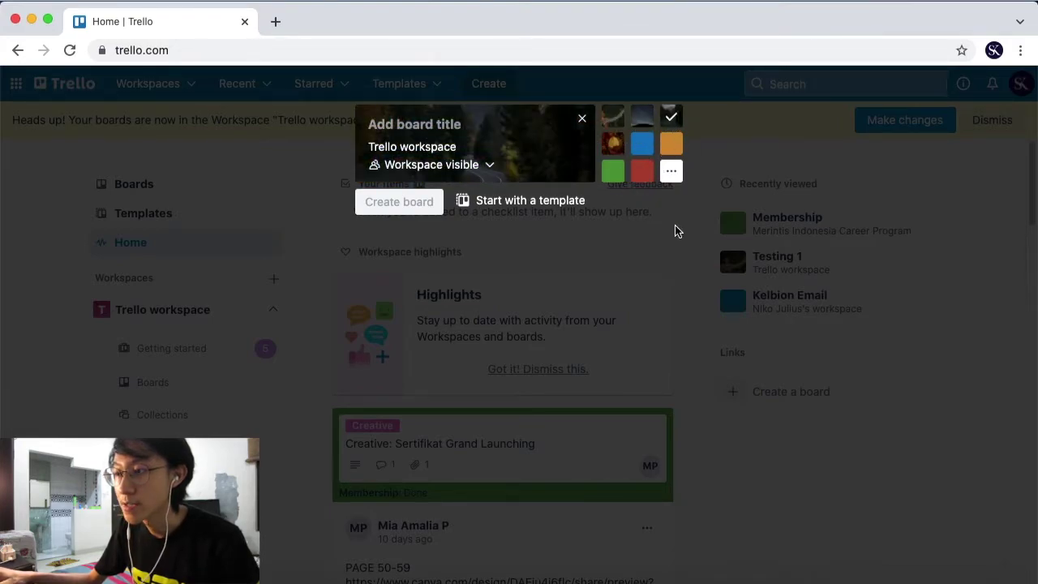
pyautogui.click(461, 166)
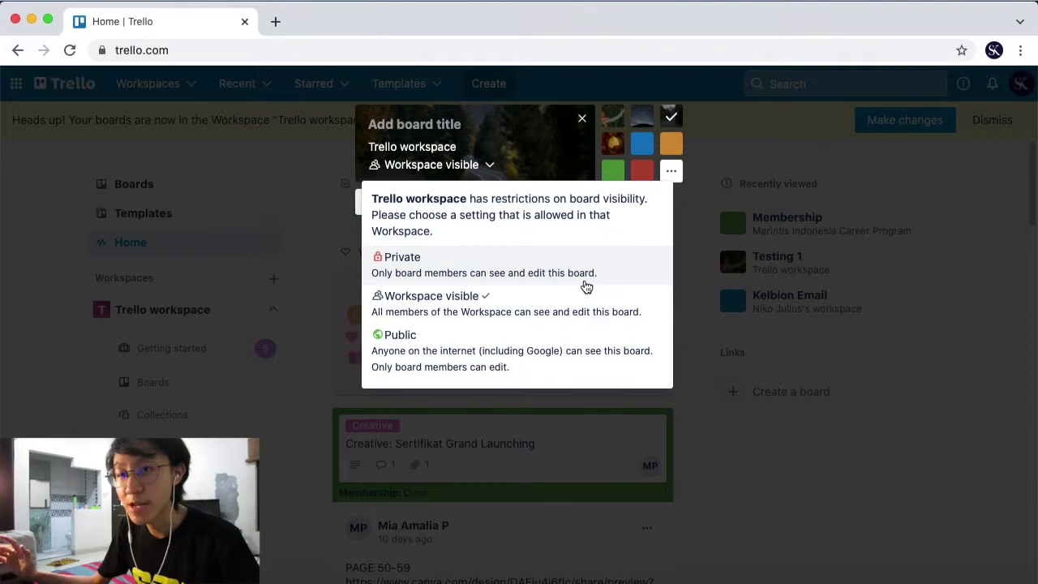
pyautogui.click(738, 233)
pyautogui.click(760, 219)
# Open the recently viewed Testing 1 board and add a new list titled "Task to do"
pyautogui.click(786, 269)
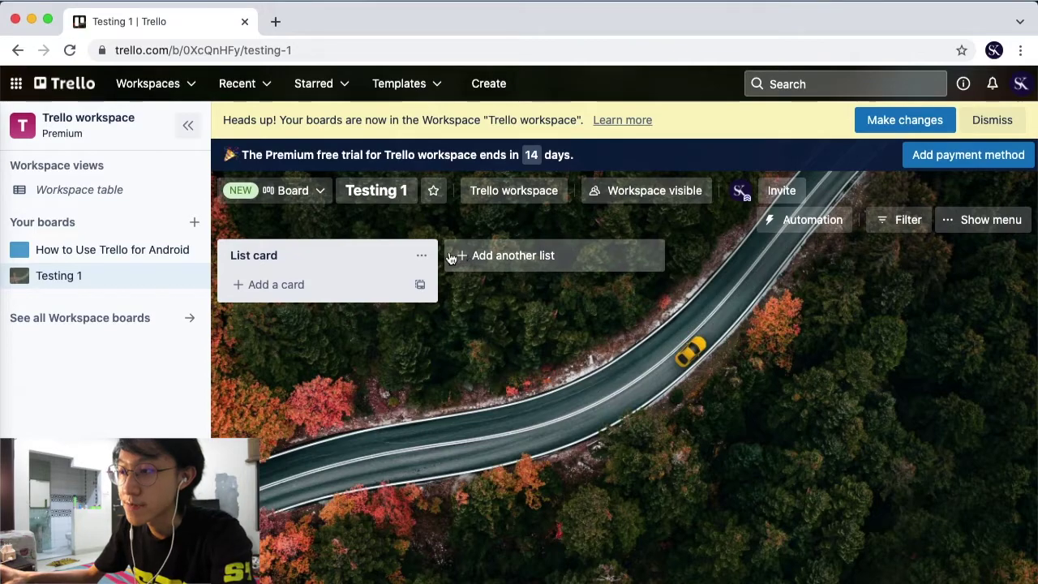
pyautogui.moveTo(301, 262); pyautogui.dragTo(248, 262)
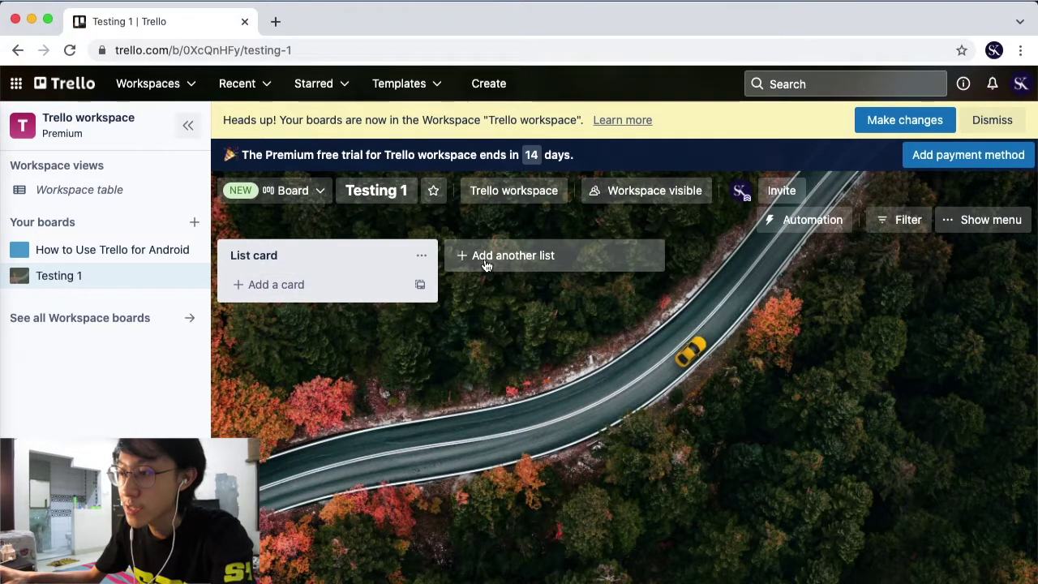
pyautogui.click(511, 272)
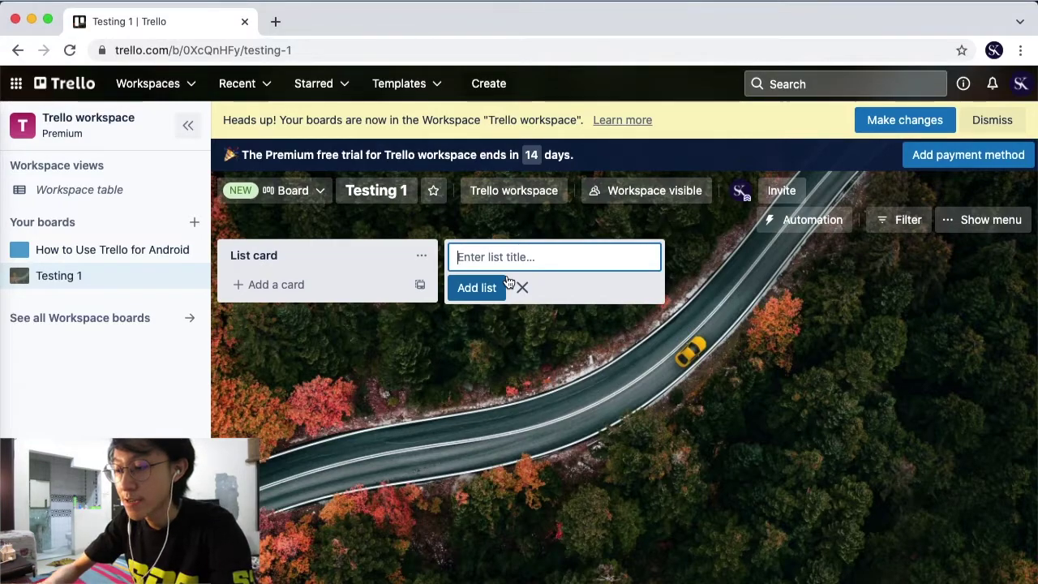
pyautogui.write('T')
pyautogui.press('BackSpace')
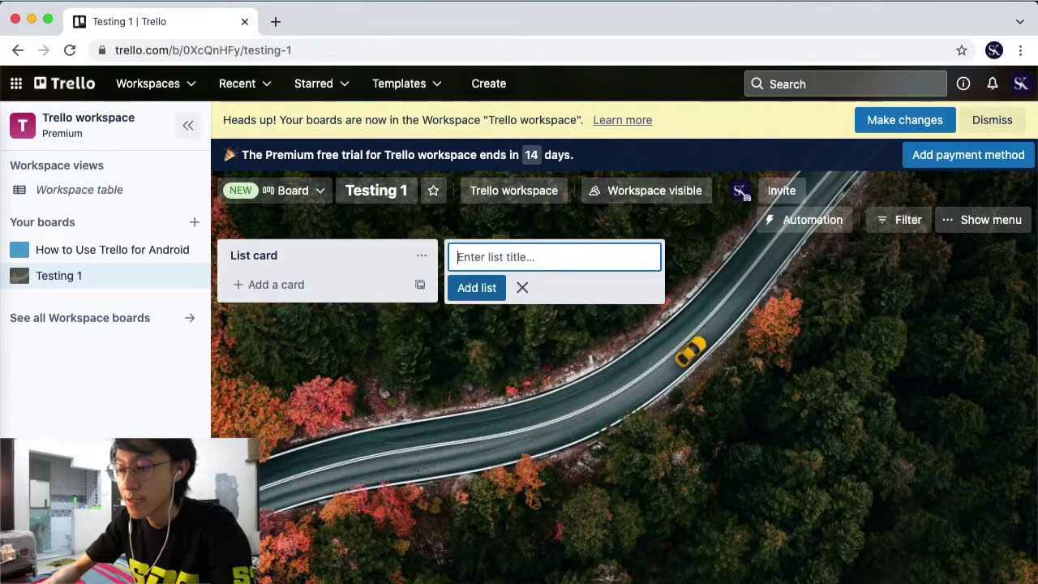
pyautogui.write('Task')
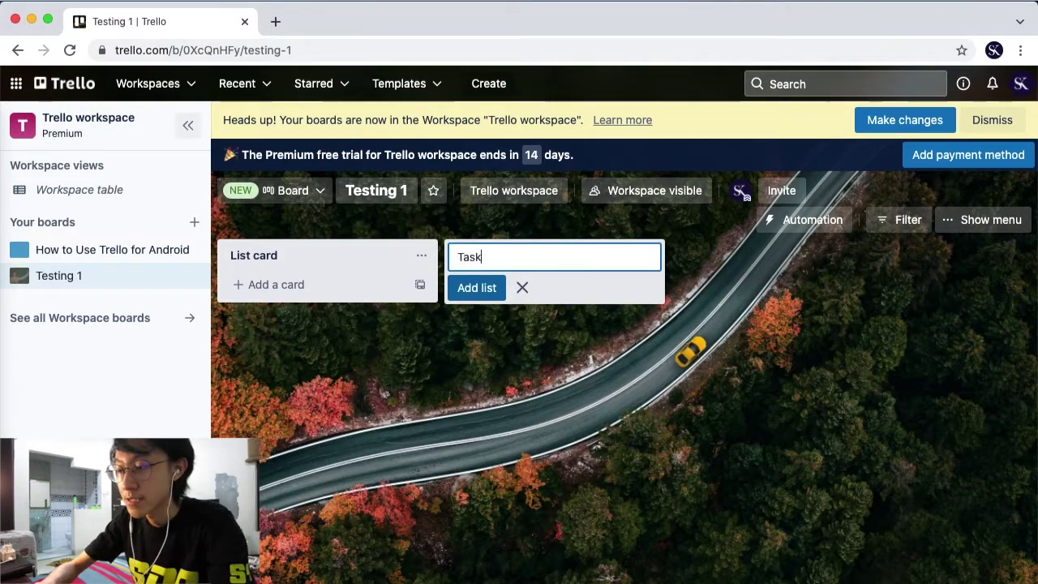
pyautogui.write(' todo')
pyautogui.press('BackSpace')
pyautogui.write('o do')
pyautogui.click(477, 291)
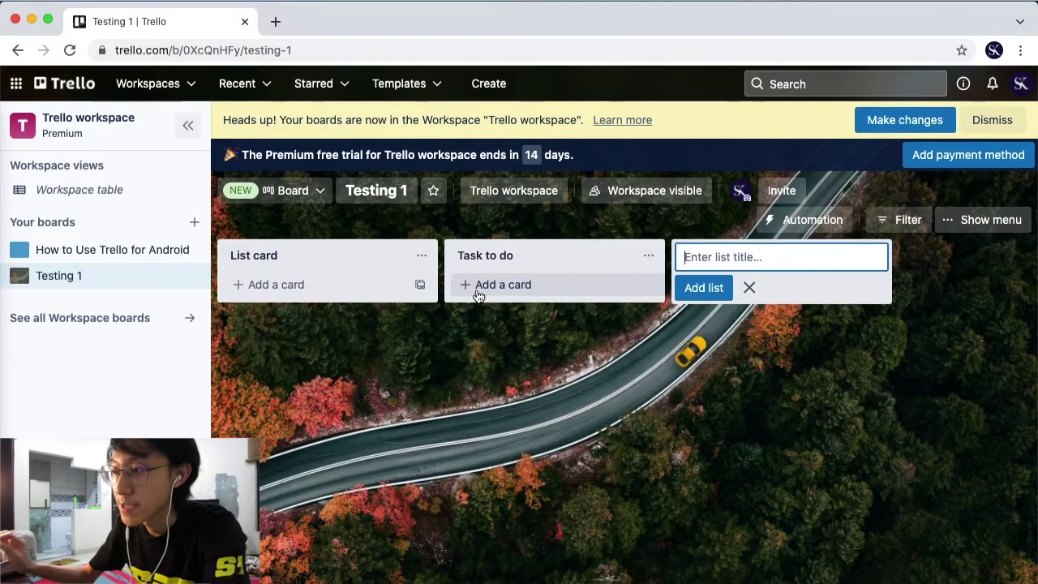
# Start a new card in the "List card" list and name the green label "Marketing" from its label options
pyautogui.click(362, 281)
pyautogui.click(357, 262)
pyautogui.click(336, 298)
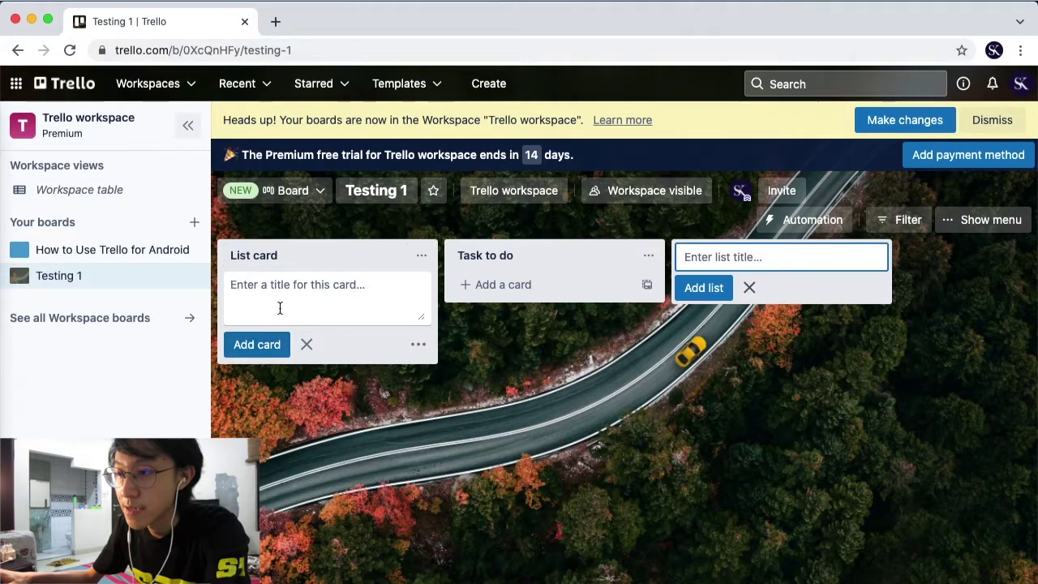
pyautogui.click(295, 282)
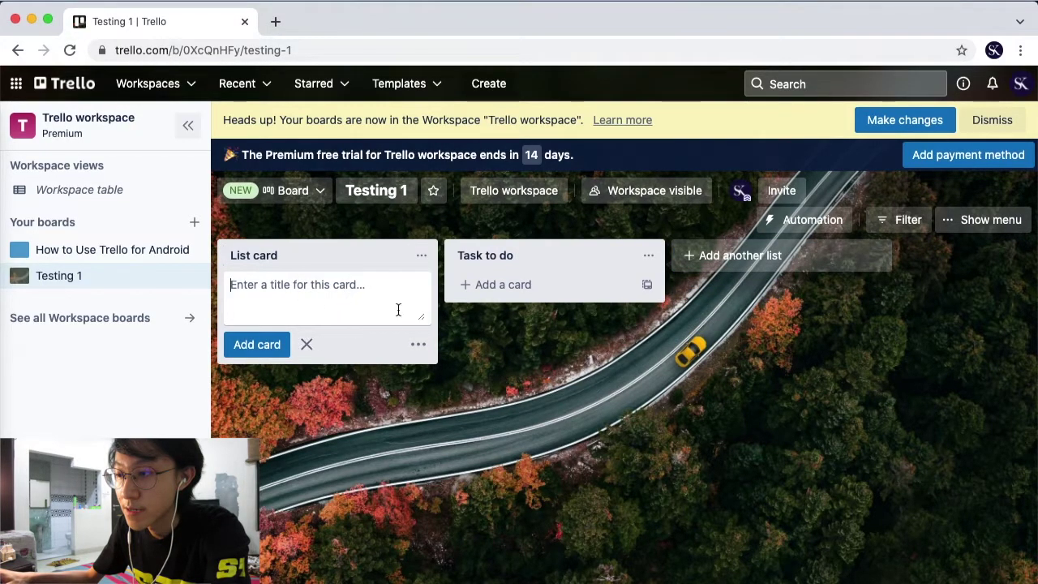
pyautogui.click(416, 347)
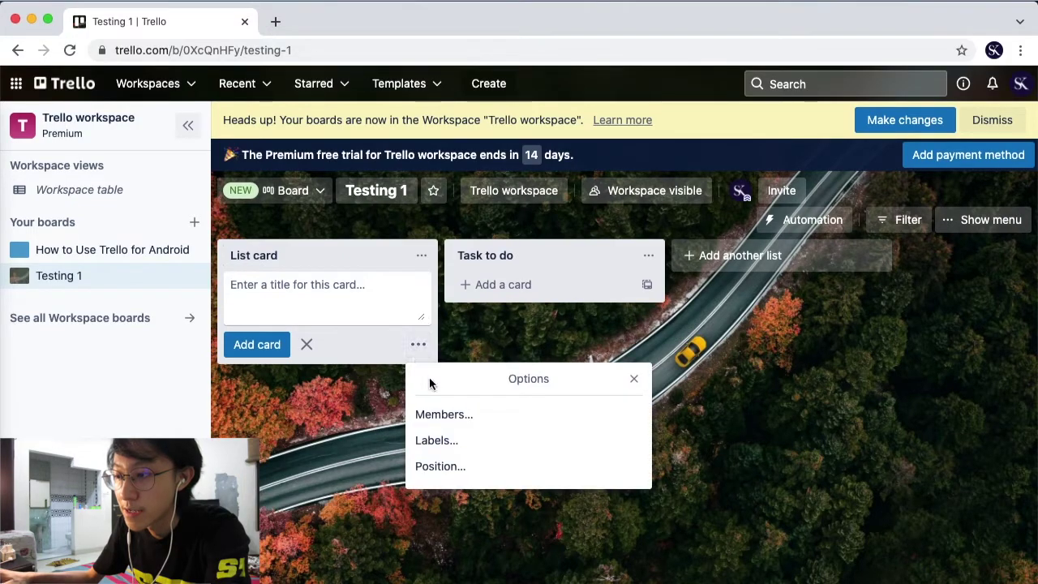
pyautogui.click(459, 439)
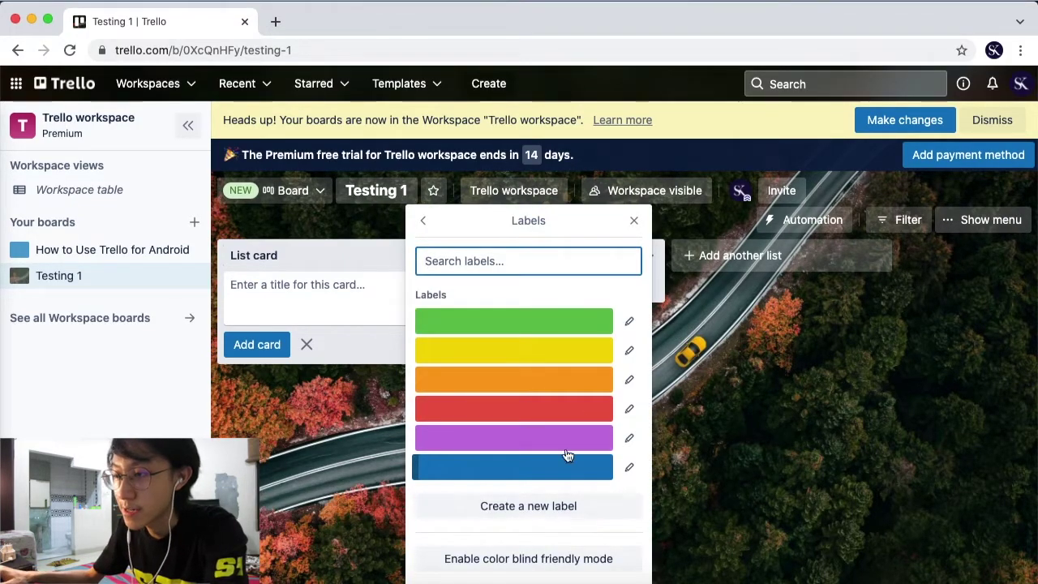
pyautogui.click(630, 329)
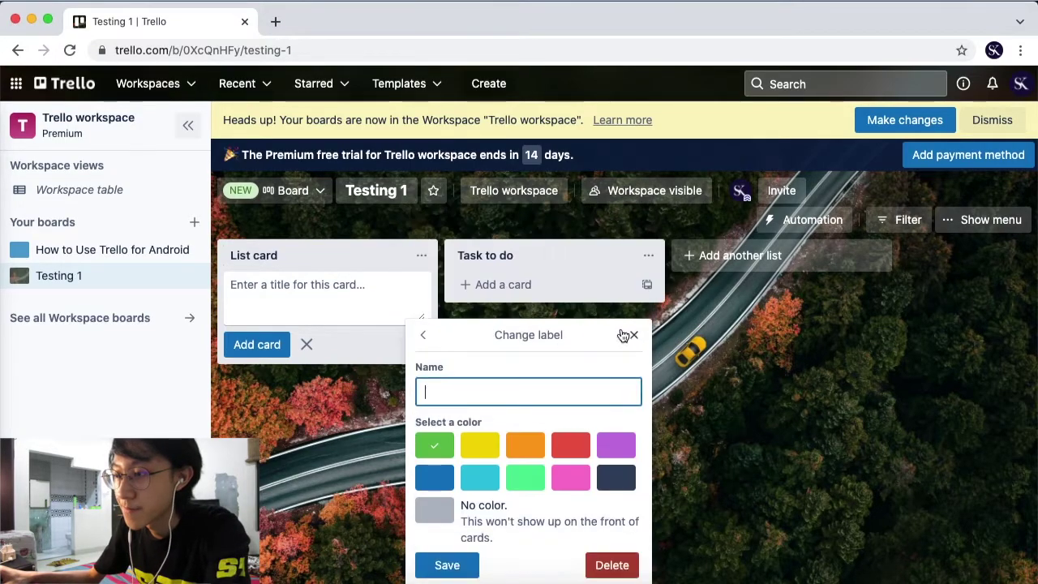
pyautogui.click(500, 392)
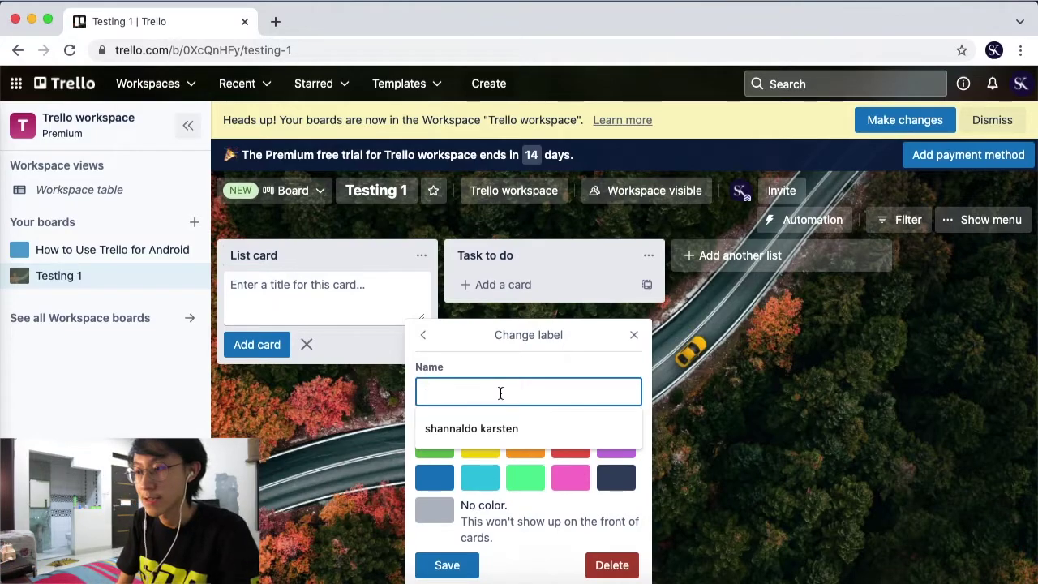
pyautogui.write('Marketing')
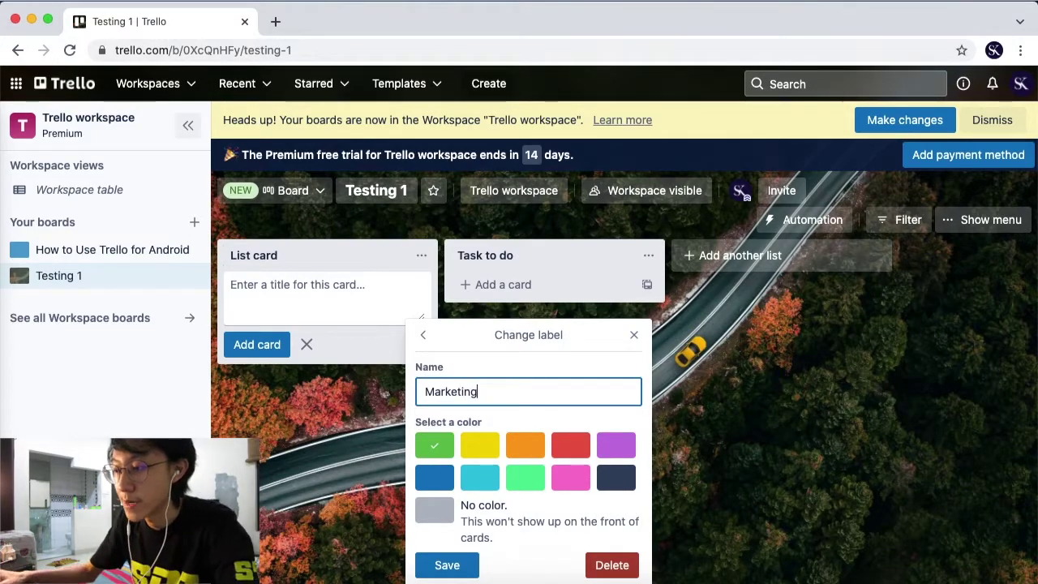
pyautogui.click(465, 558)
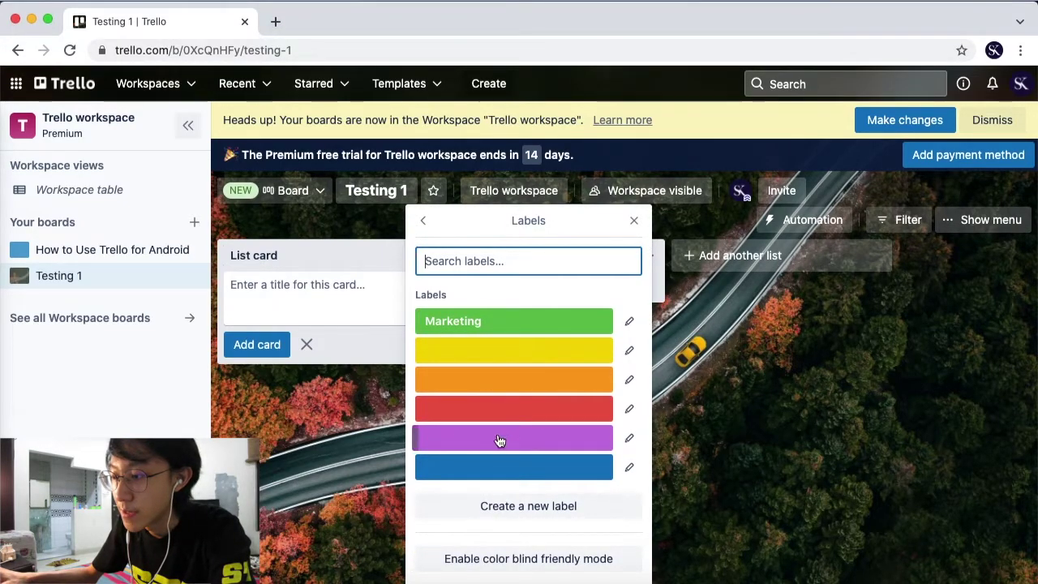
# Apply the yellow label to the draft card and name that label "Branding"
pyautogui.click(523, 351)
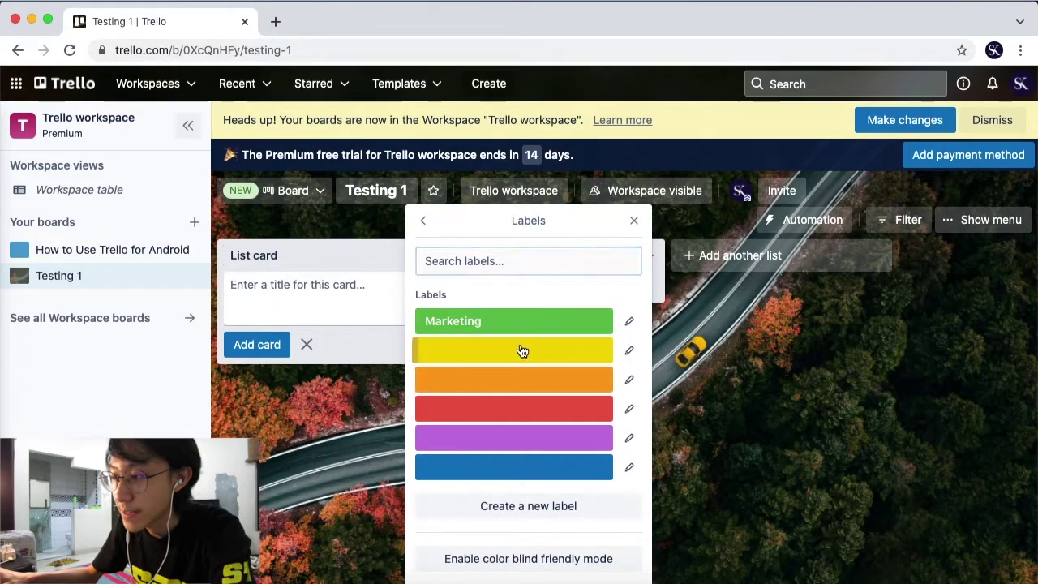
pyautogui.click(629, 351)
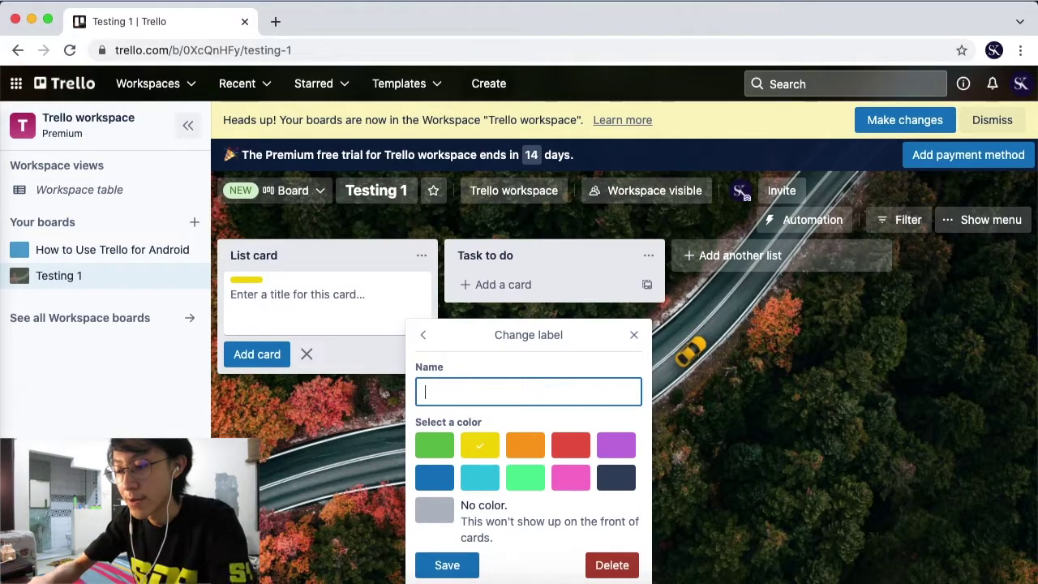
pyautogui.click(447, 565)
# Name the orange label "Strategy" and save it
pyautogui.click(629, 377)
pyautogui.click(548, 395)
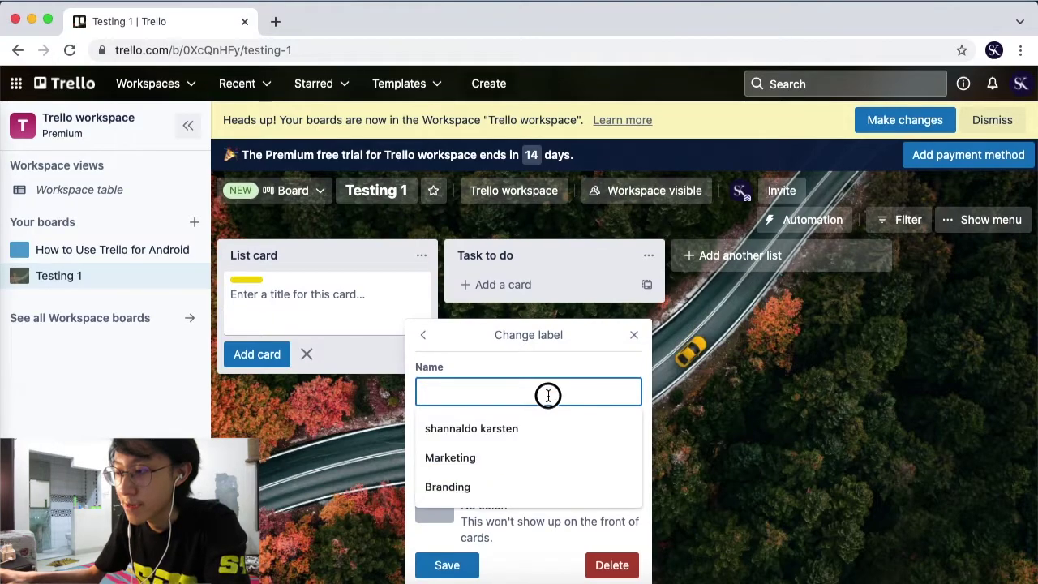
pyautogui.write('S')
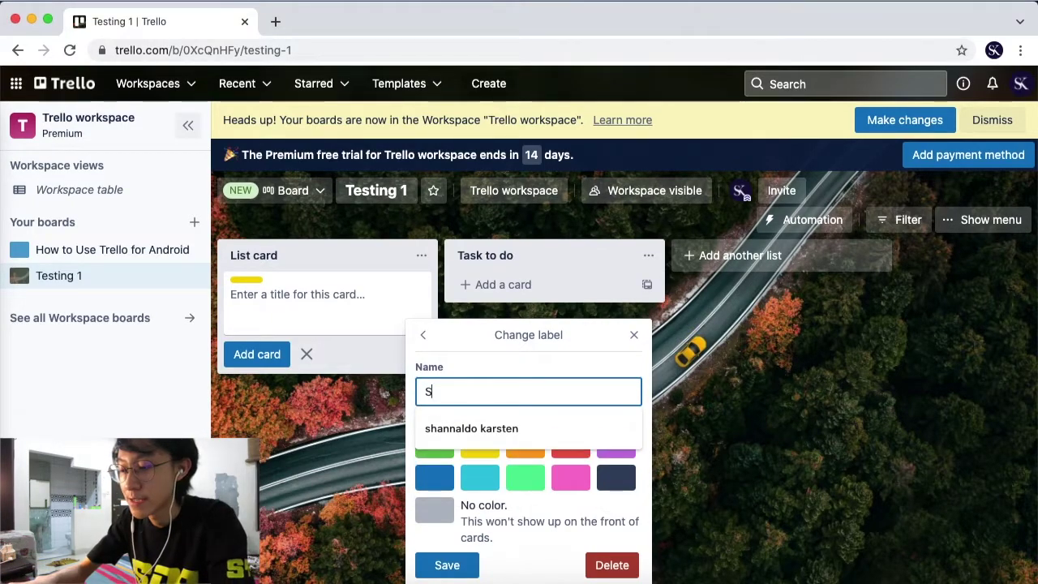
pyautogui.write('trategy')
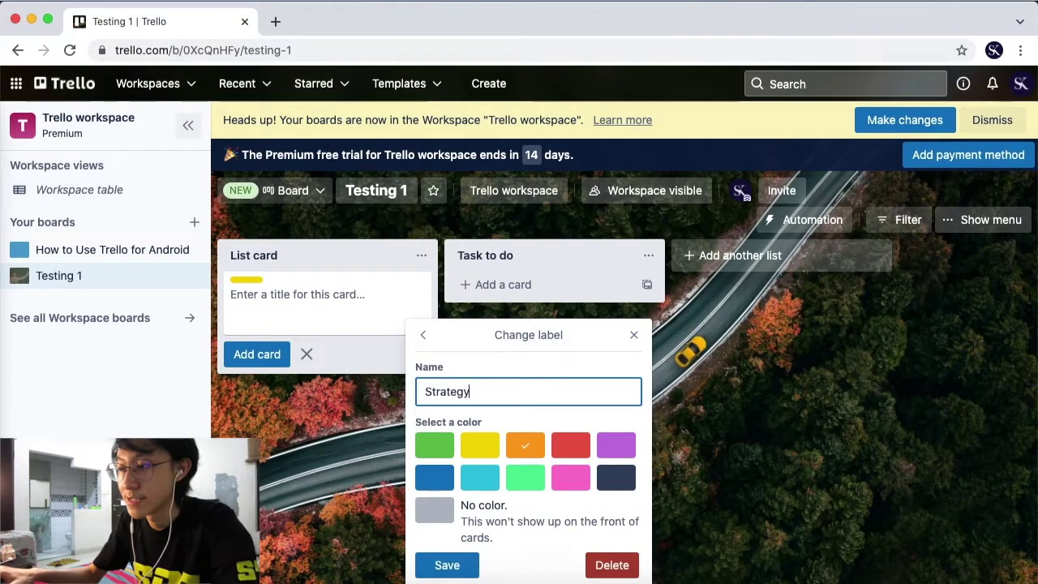
pyautogui.click(470, 566)
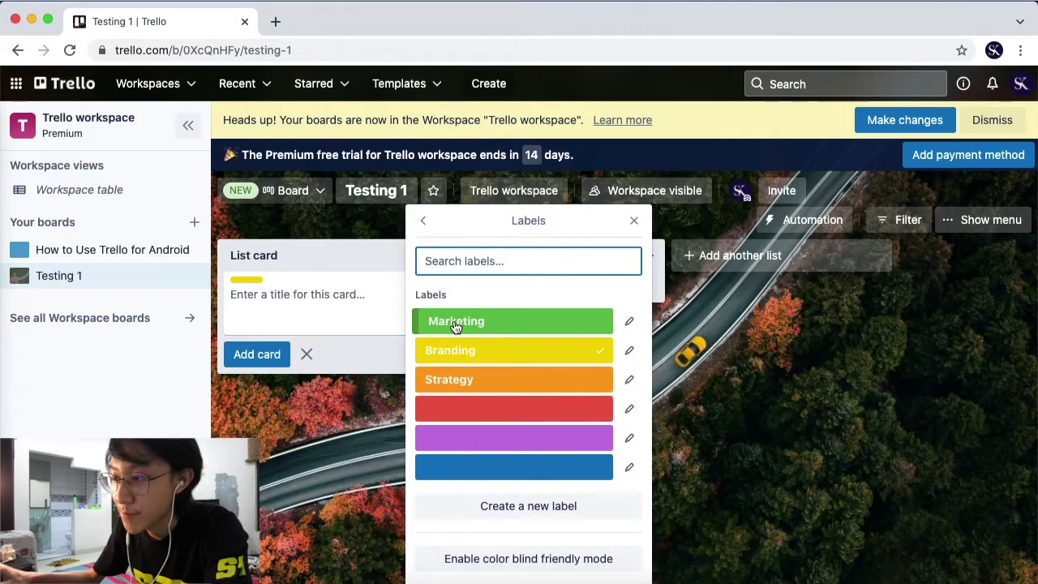
# Leave the label options, view the draft card's options once more, and discard the untitled draft
pyautogui.click(324, 305)
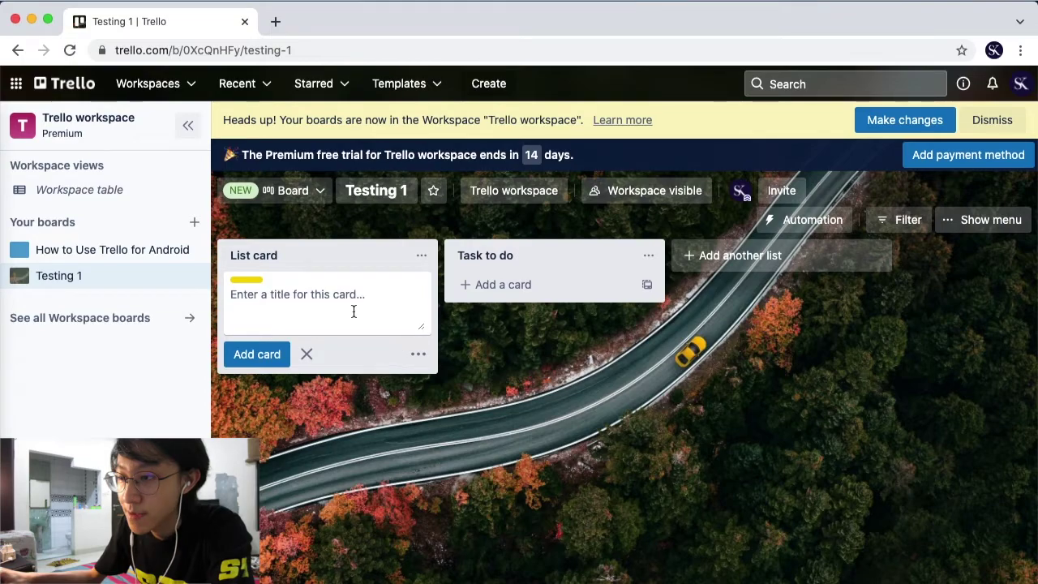
pyautogui.click(417, 355)
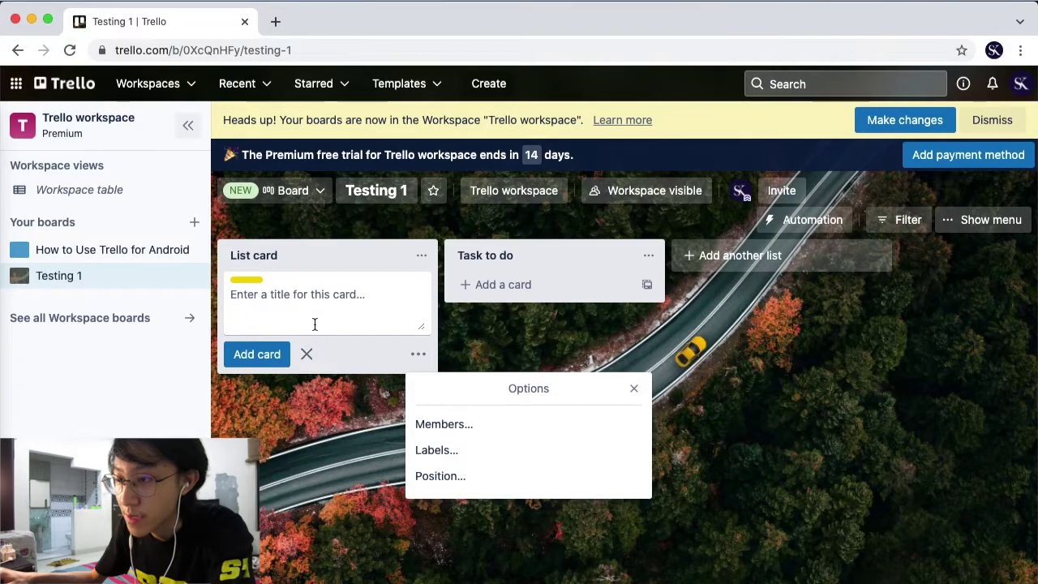
pyautogui.click(264, 363)
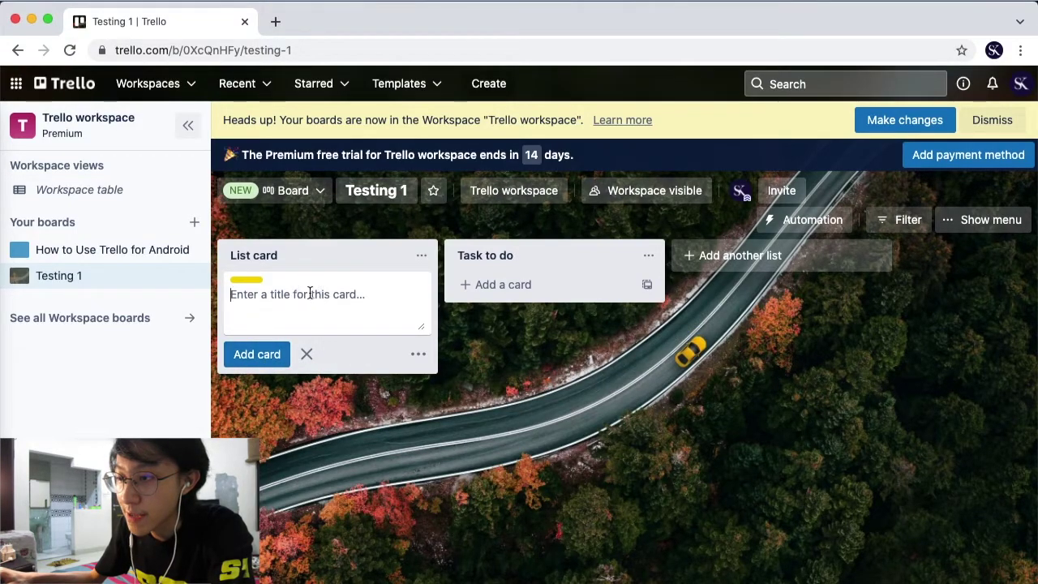
pyautogui.click(307, 354)
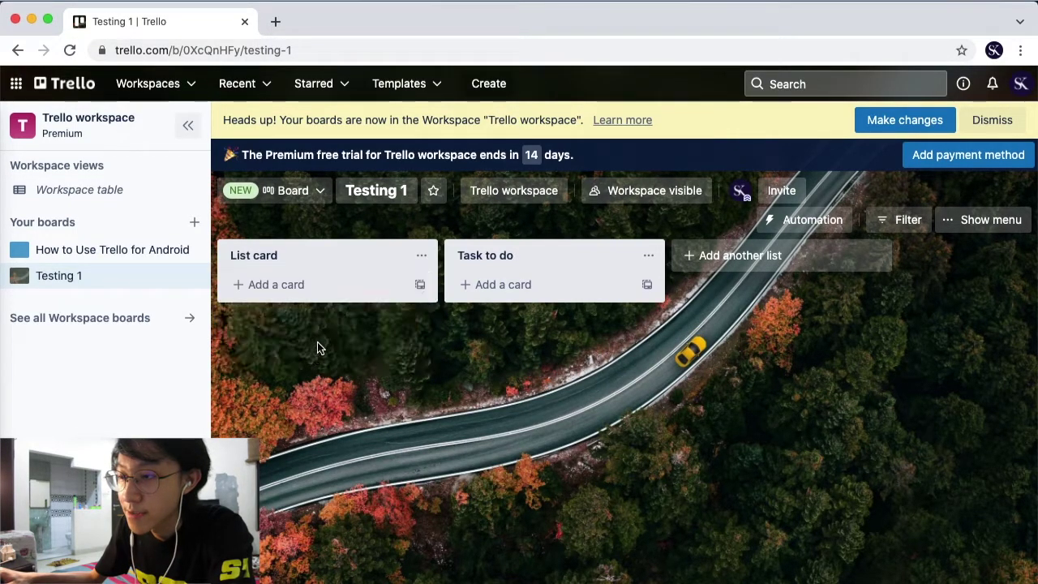
# Look at the card template options of the "List card" list and close them
pyautogui.click(419, 286)
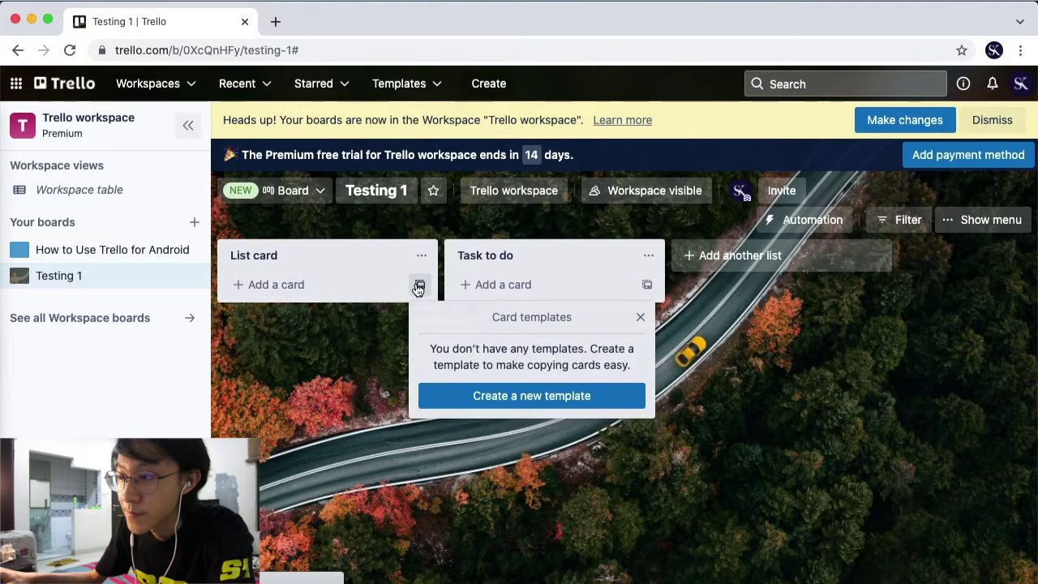
pyautogui.click(589, 397)
pyautogui.click(641, 317)
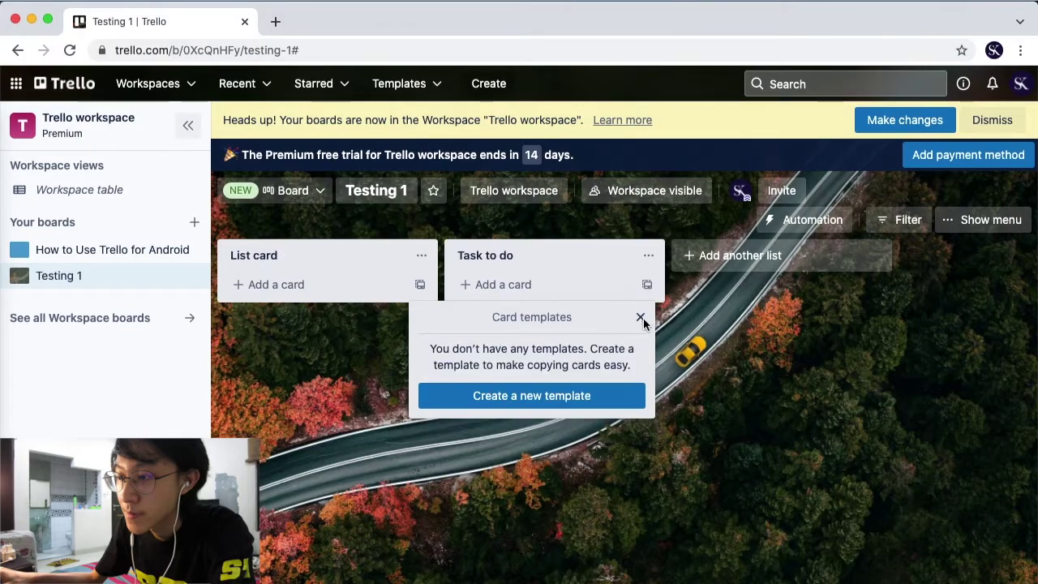
pyautogui.click(640, 317)
# Add a card titled "Testing 1" to the "List card" list
pyautogui.click(312, 291)
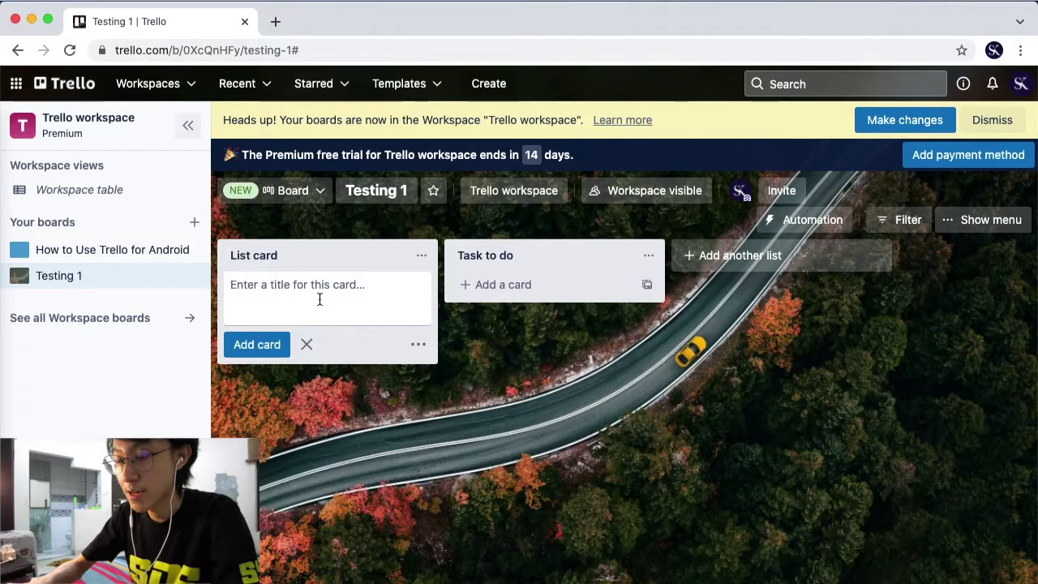
pyautogui.write('T')
pyautogui.press('BackSpace')
pyautogui.write('Testing 1')
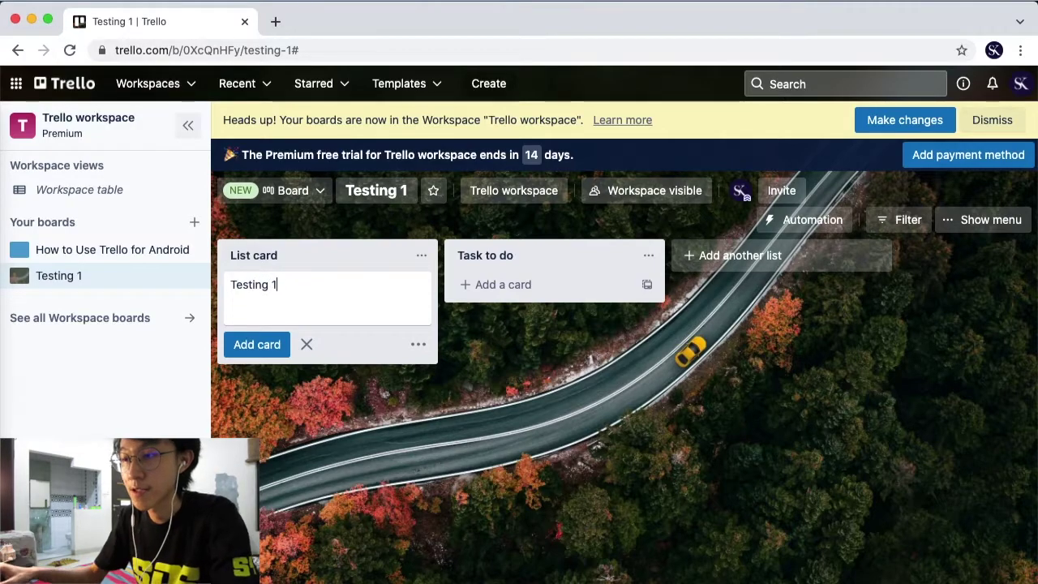
pyautogui.click(260, 345)
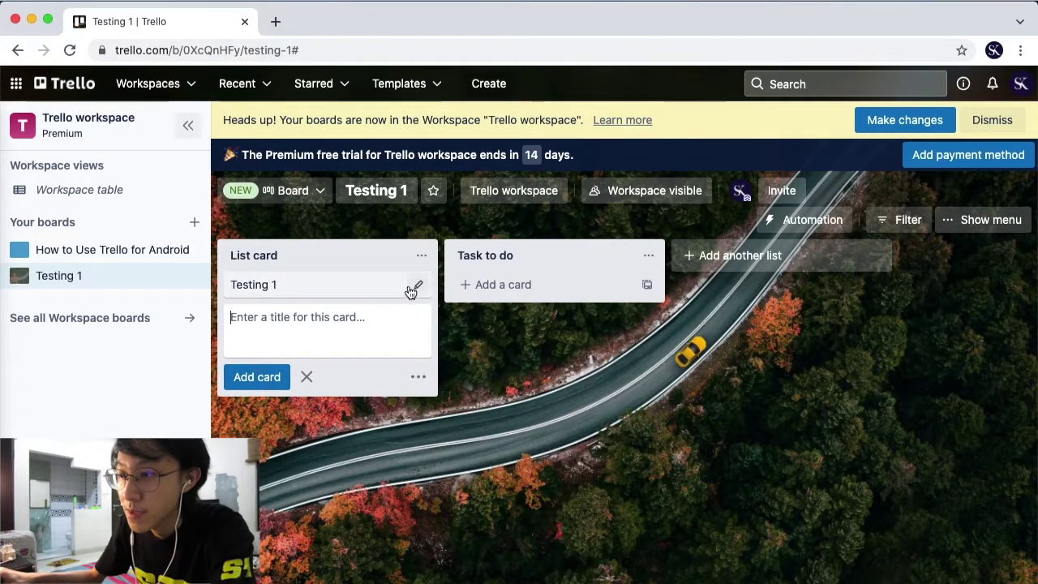
# Open the Testing 1 card and give it the description "File marketing"
pyautogui.click(316, 289)
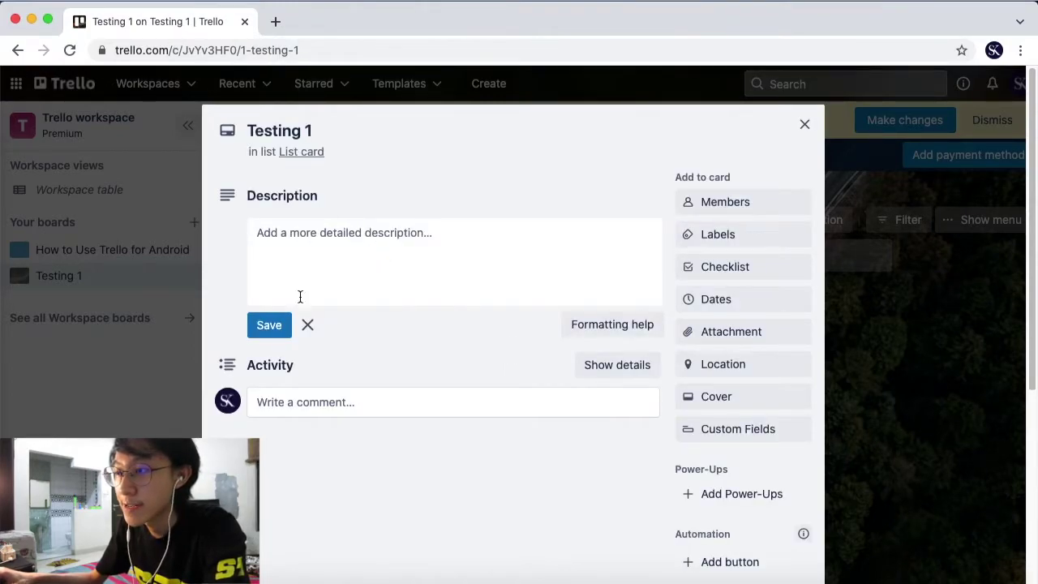
pyautogui.click(463, 244)
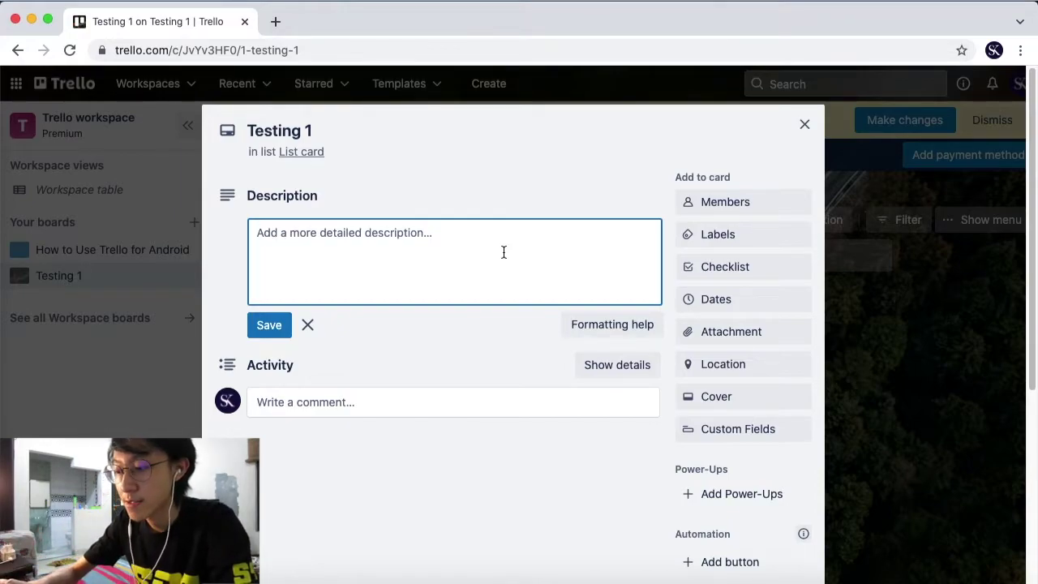
pyautogui.write('File marketi')
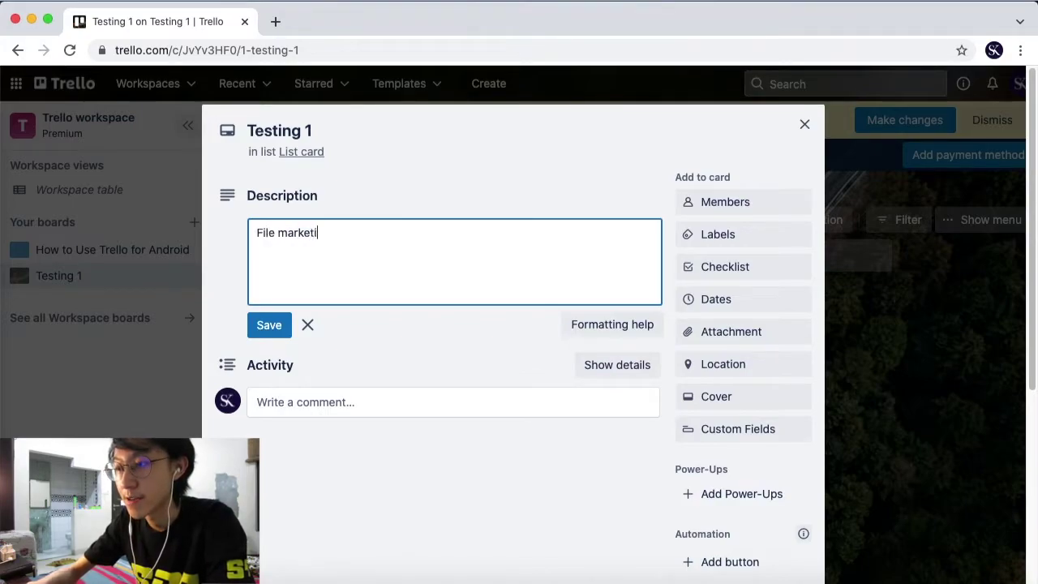
pyautogui.click(494, 475)
pyautogui.scroll(-5, 486, 371)
pyautogui.scroll(5, 487, 370)
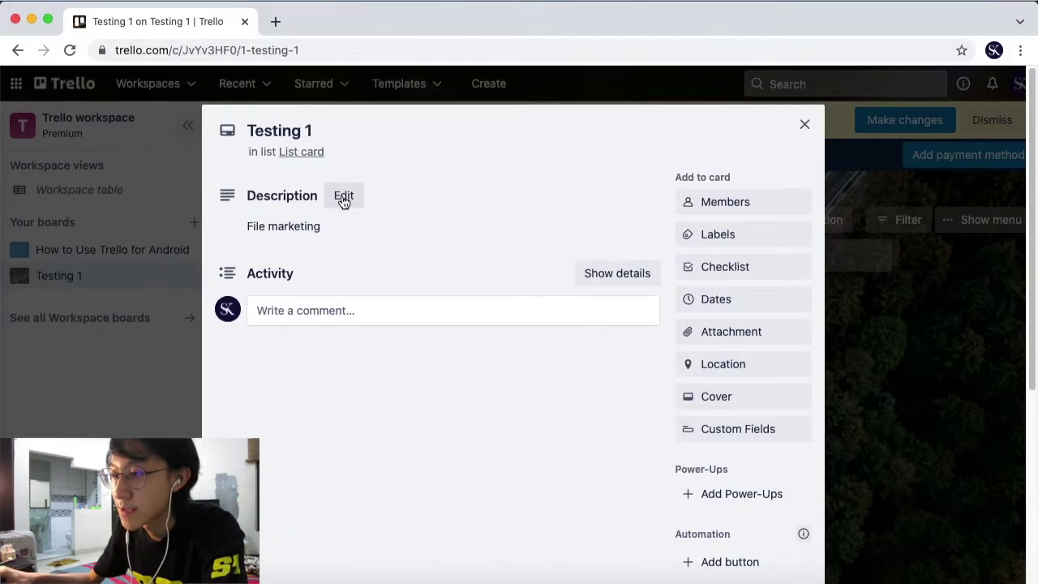
# Reopen the Testing 1 card's description for editing and save it again
pyautogui.click(344, 197)
pyautogui.click(357, 233)
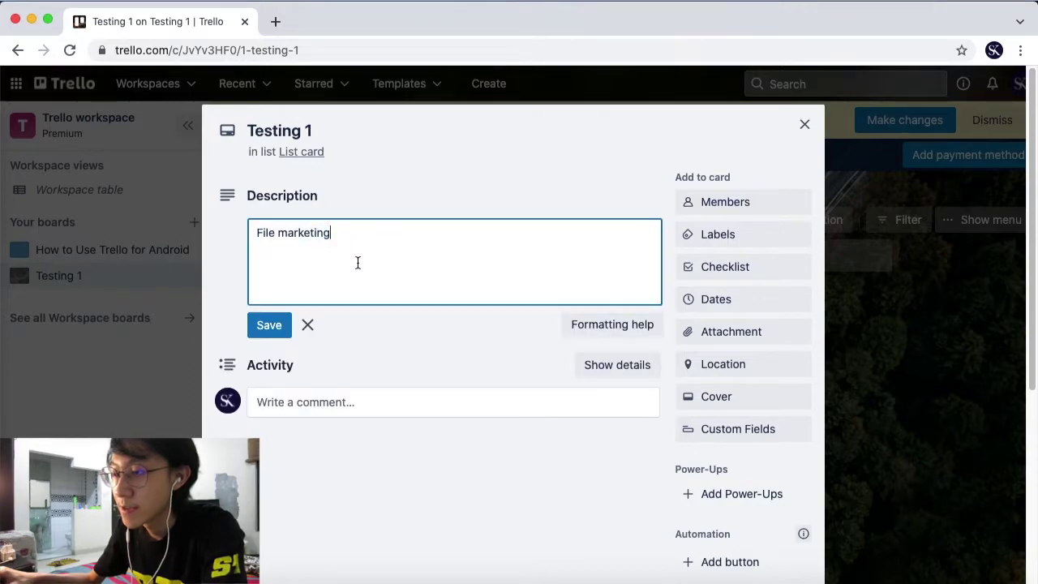
pyautogui.click(268, 325)
pyautogui.click(468, 317)
pyautogui.click(457, 270)
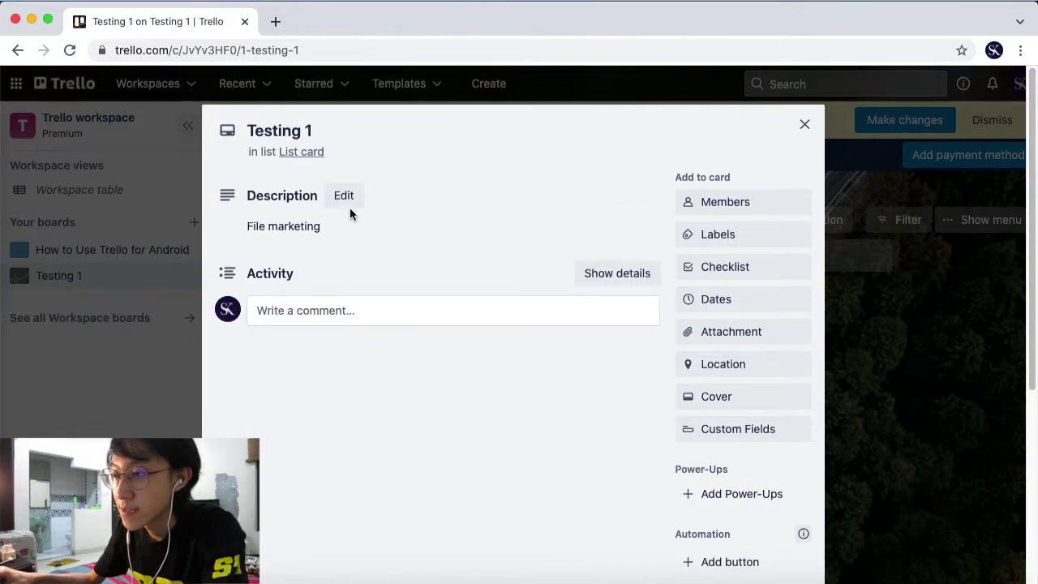
# Apply the green Marketing label to the Testing 1 card, keeping the label's name and color
pyautogui.click(690, 235)
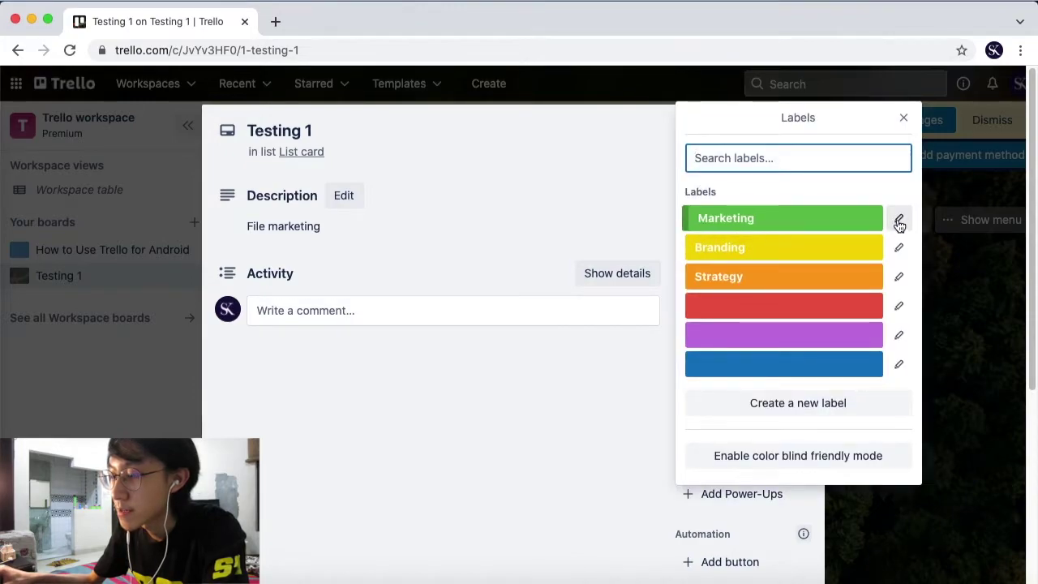
pyautogui.click(898, 221)
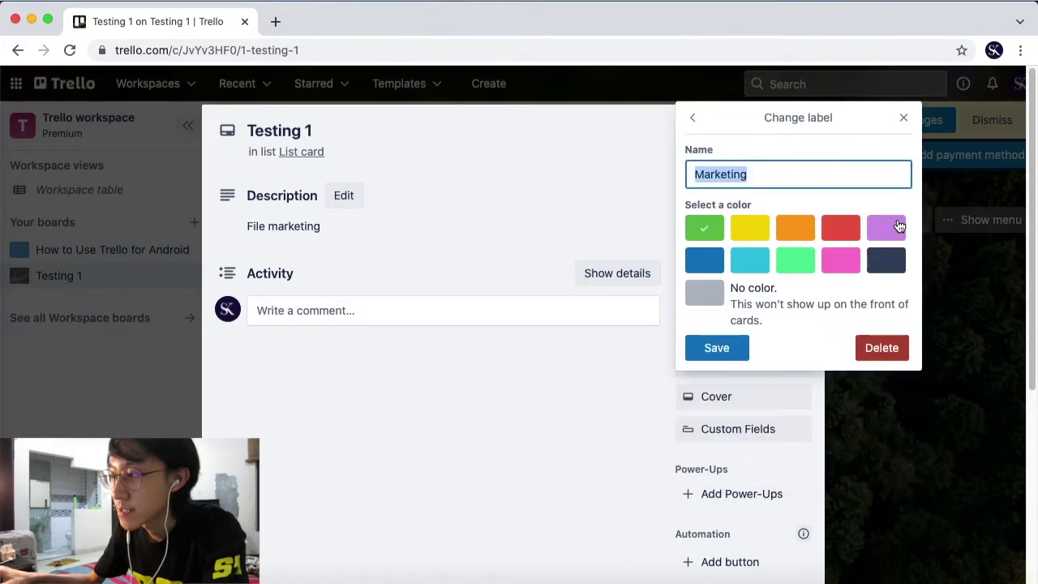
pyautogui.click(730, 347)
pyautogui.click(750, 218)
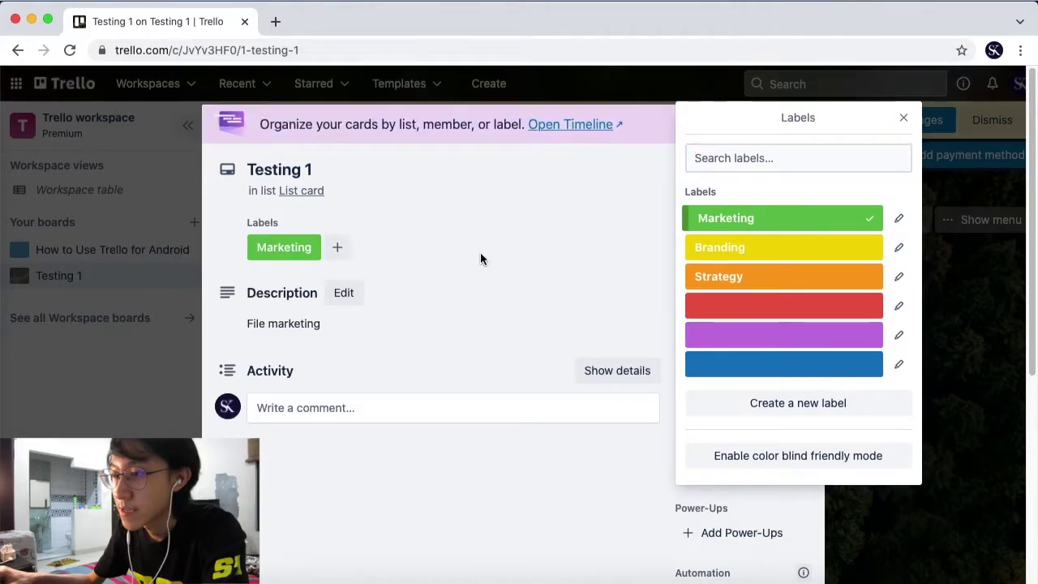
pyautogui.click(480, 258)
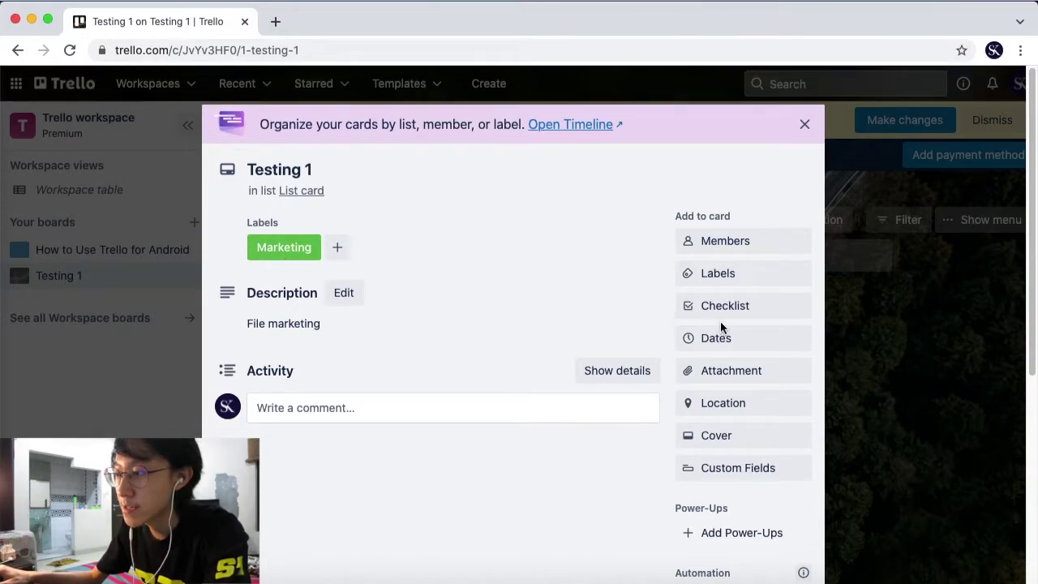
# Add a checklist with the title "Checklist" to the Testing 1 card
pyautogui.click(737, 304)
pyautogui.click(755, 438)
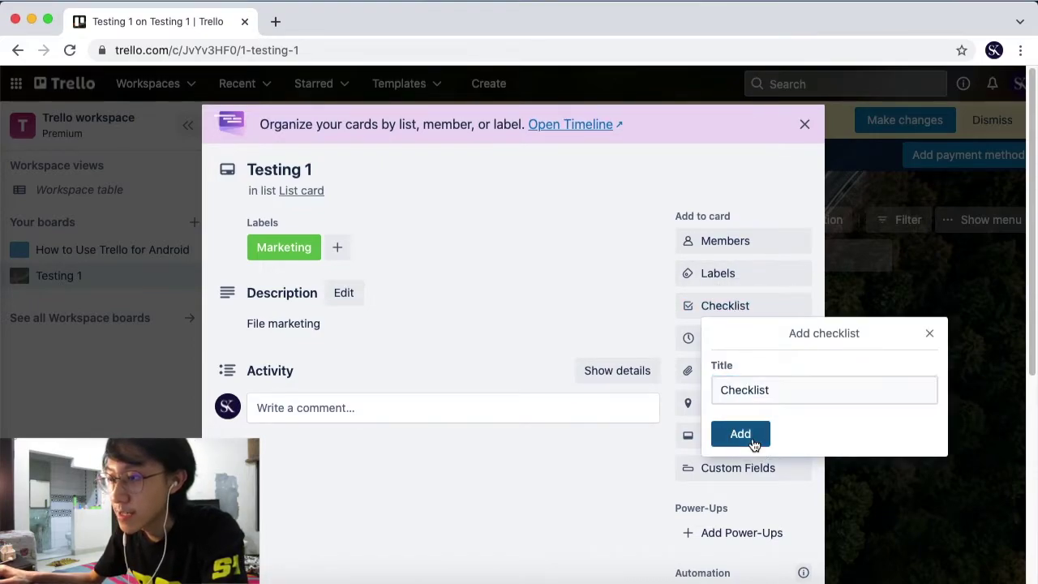
pyautogui.scroll(-3, 351, 426)
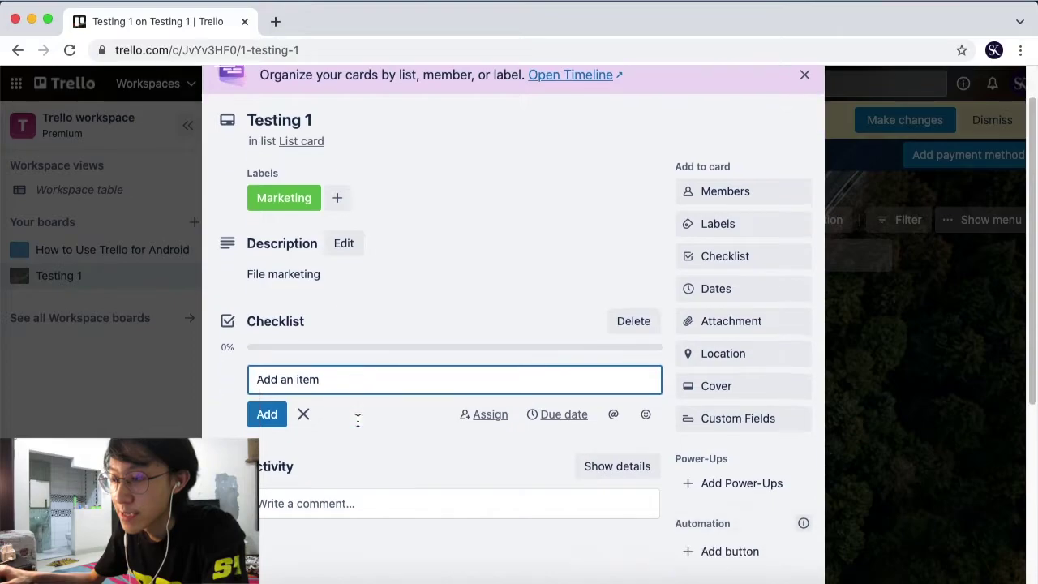
pyautogui.scroll(3, 746, 302)
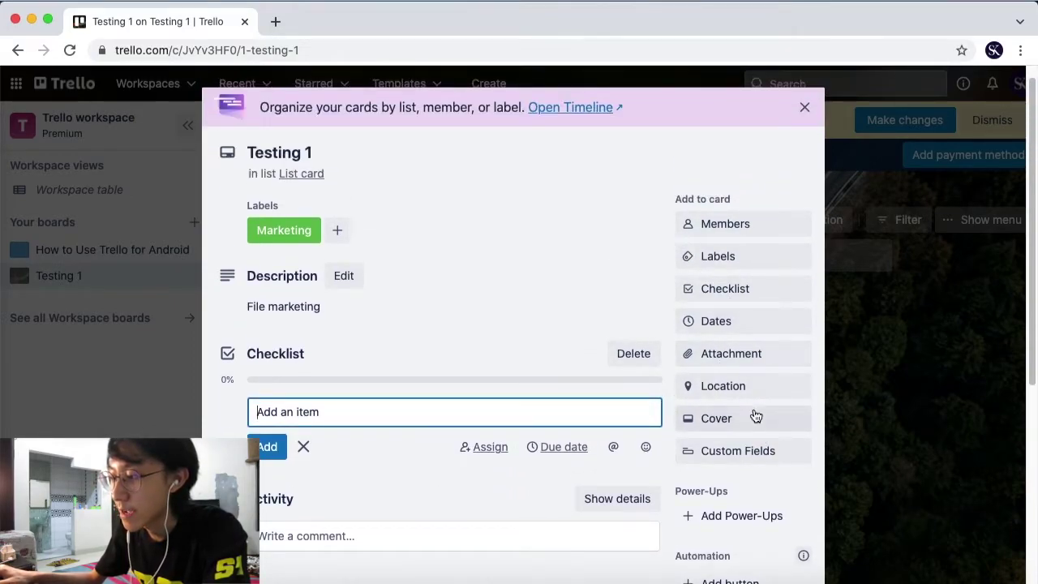
# Look at the sources available for attaching a file or link to the card
pyautogui.click(727, 355)
pyautogui.scroll(-3, 471, 408)
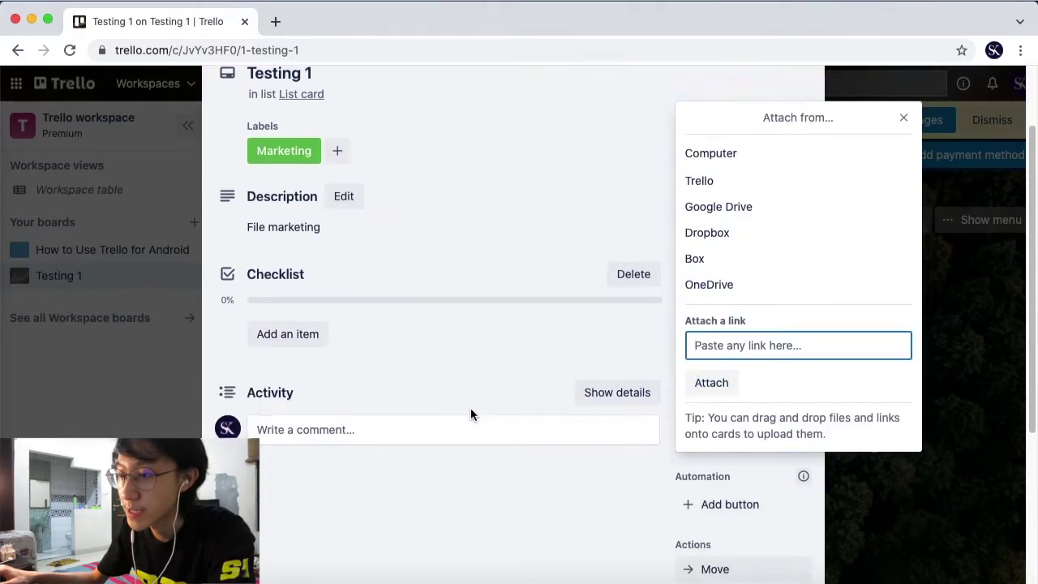
pyautogui.scroll(1, 451, 287)
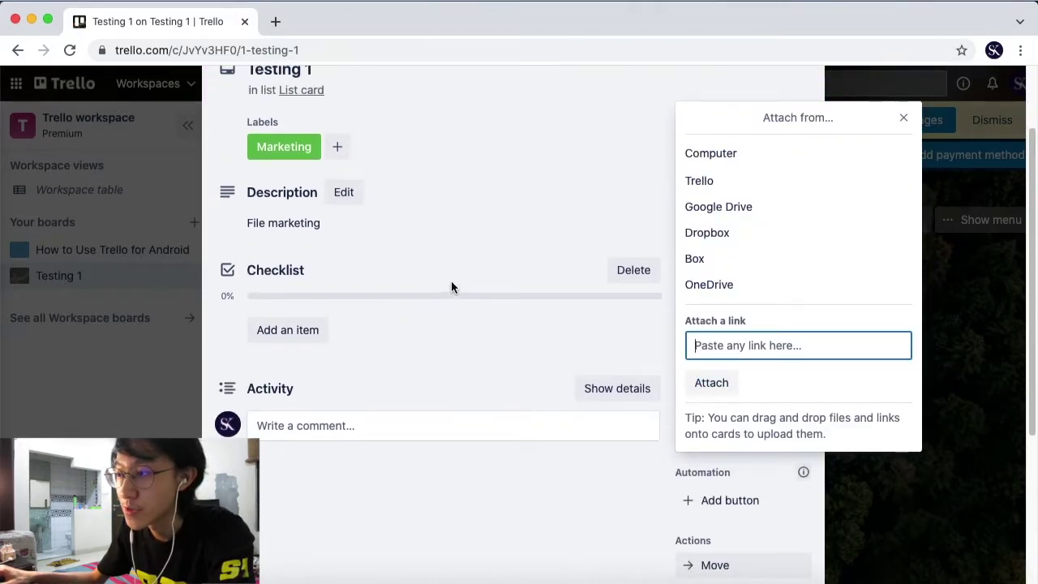
# Delete the checklist from the Testing 1 card
pyautogui.click(631, 273)
pyautogui.click(703, 381)
pyautogui.scroll(2, 544, 273)
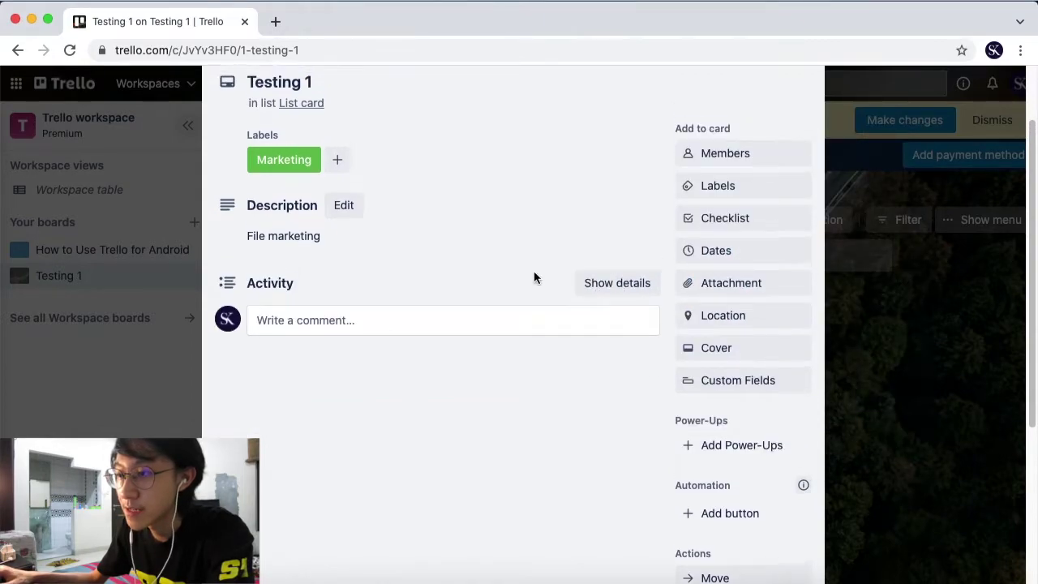
pyautogui.scroll(2, 325, 241)
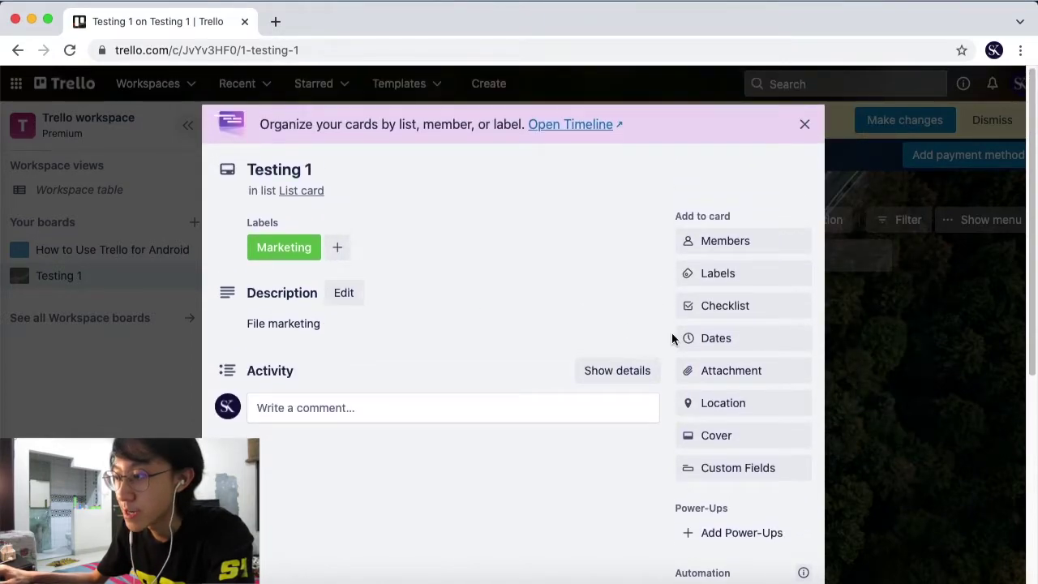
pyautogui.click(714, 374)
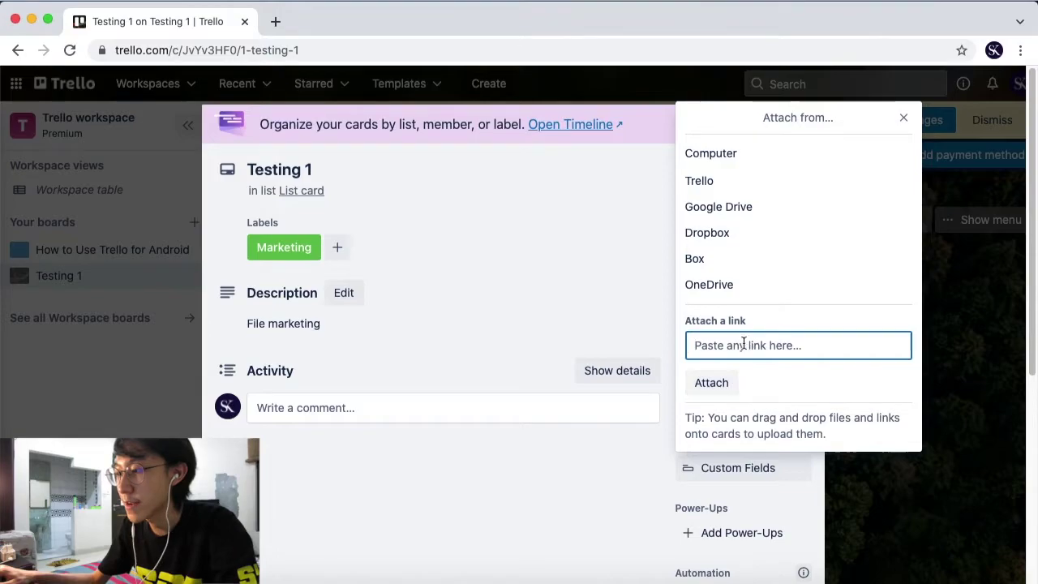
pyautogui.click(709, 349)
pyautogui.write('https://www.youtube.com/watch?v=3-URAs9Tjxo')
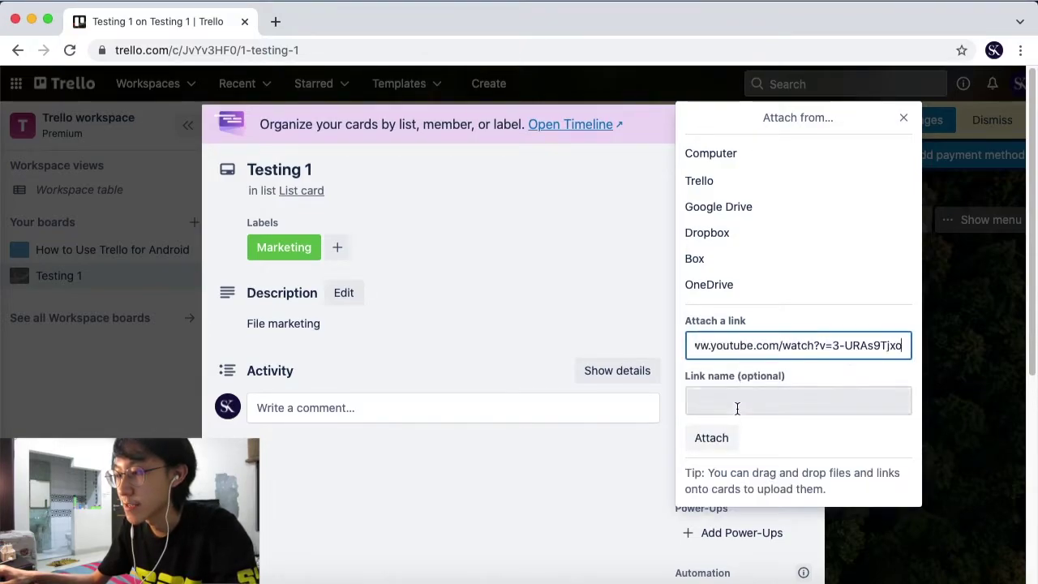
pyautogui.click(720, 438)
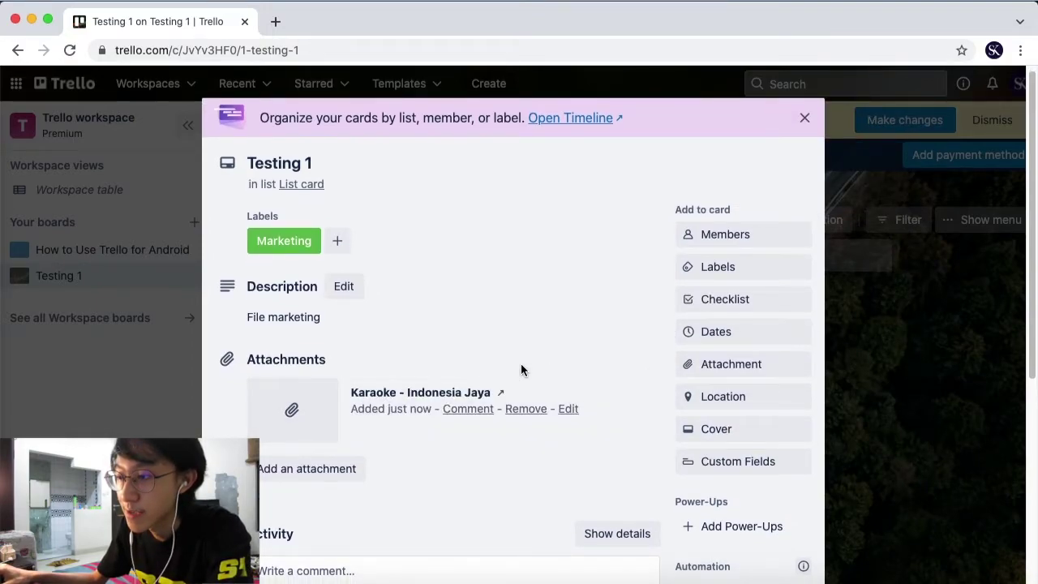
pyautogui.scroll(-2, 520, 369)
pyautogui.scroll(2, 490, 306)
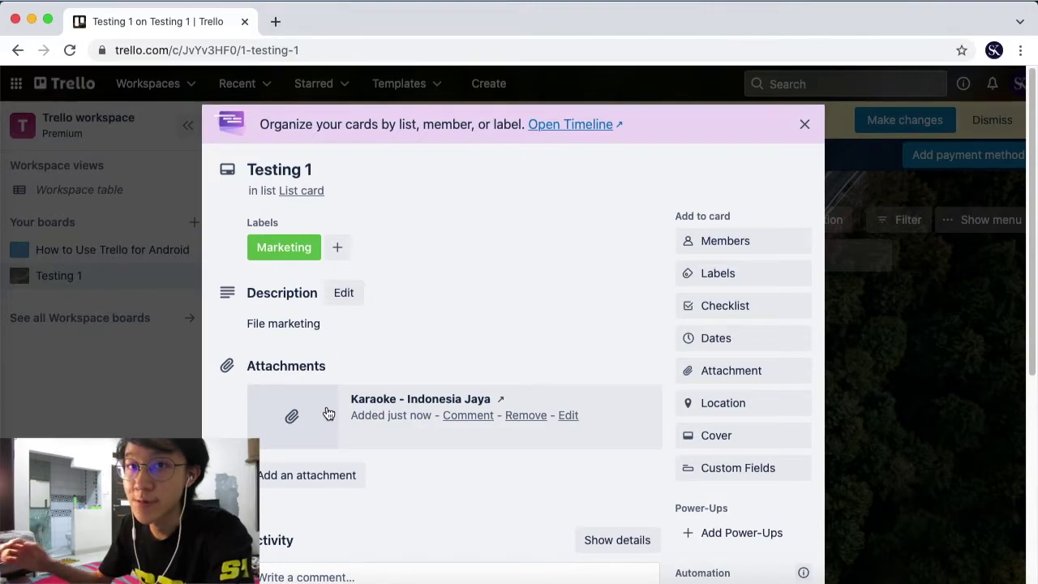
# Look through the card's cover sizes, colors and photo options, and close them without choosing a cover
pyautogui.scroll(-1, 327, 422)
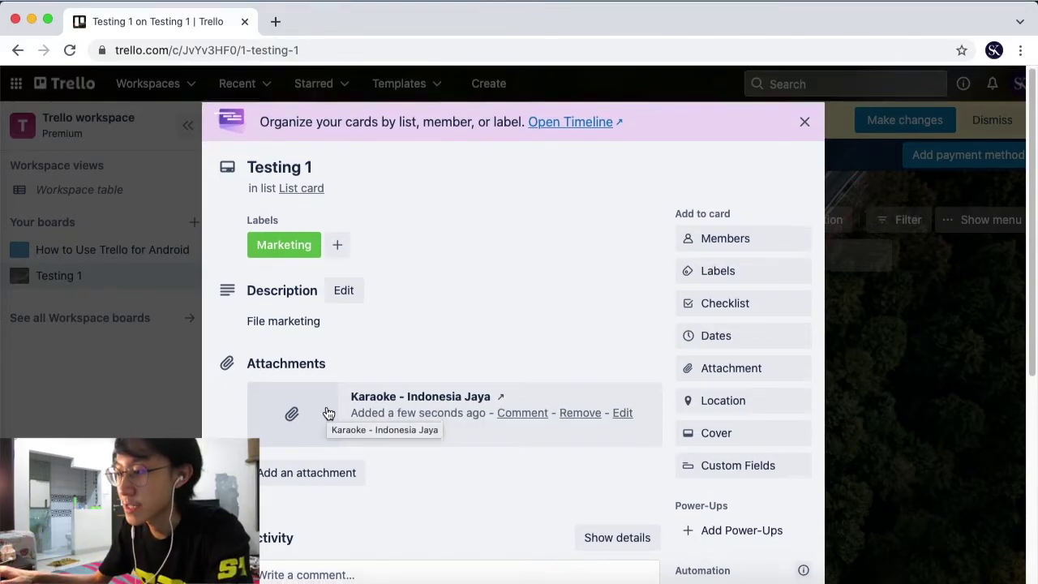
pyautogui.click(718, 430)
pyautogui.scroll(-3, 661, 416)
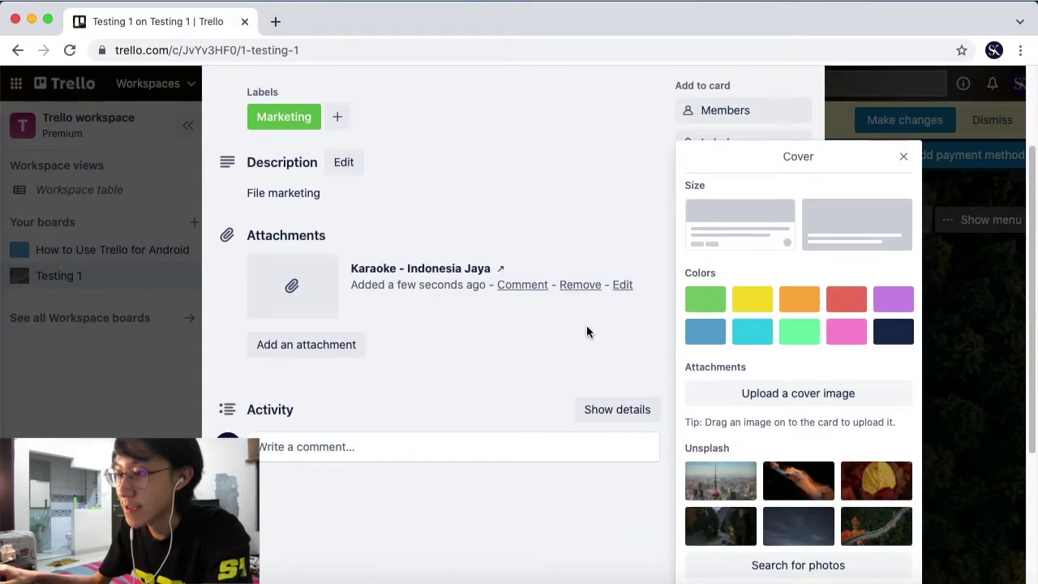
pyautogui.scroll(3, 588, 327)
pyautogui.click(743, 234)
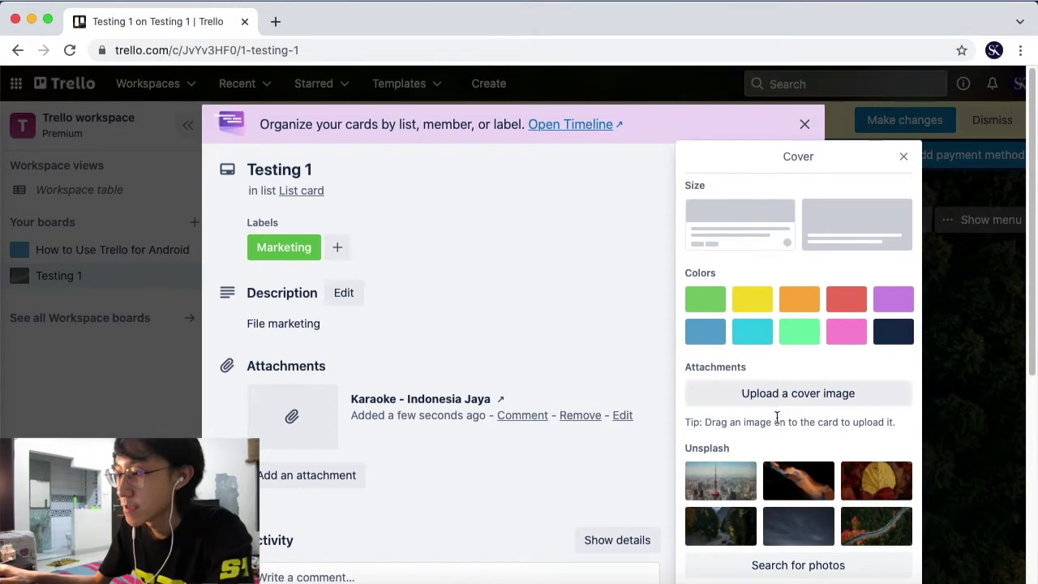
pyautogui.click(903, 161)
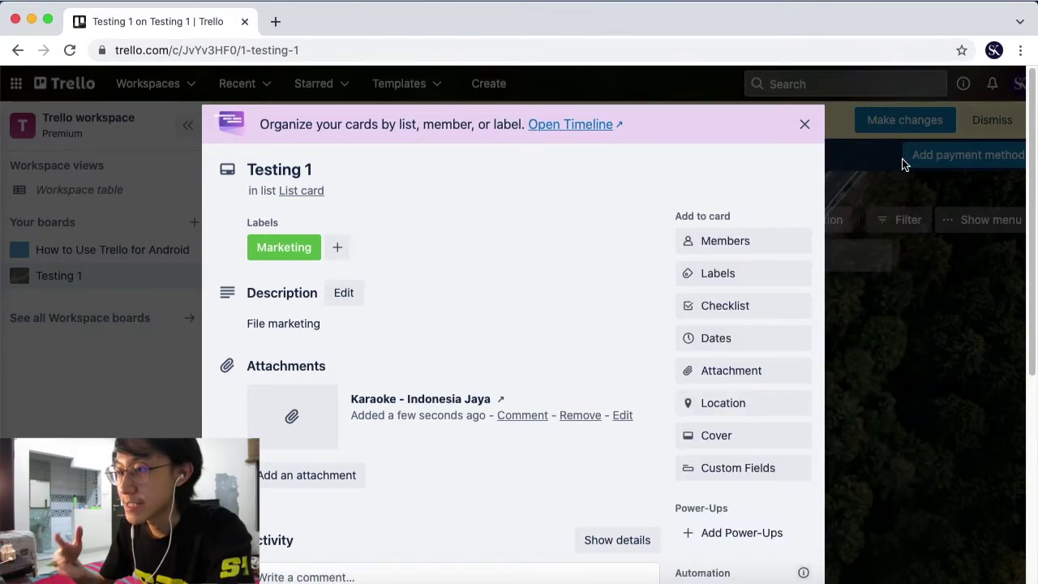
# Look at the board members that can be assigned to the Testing 1 card and close the list
pyautogui.click(776, 238)
pyautogui.click(904, 275)
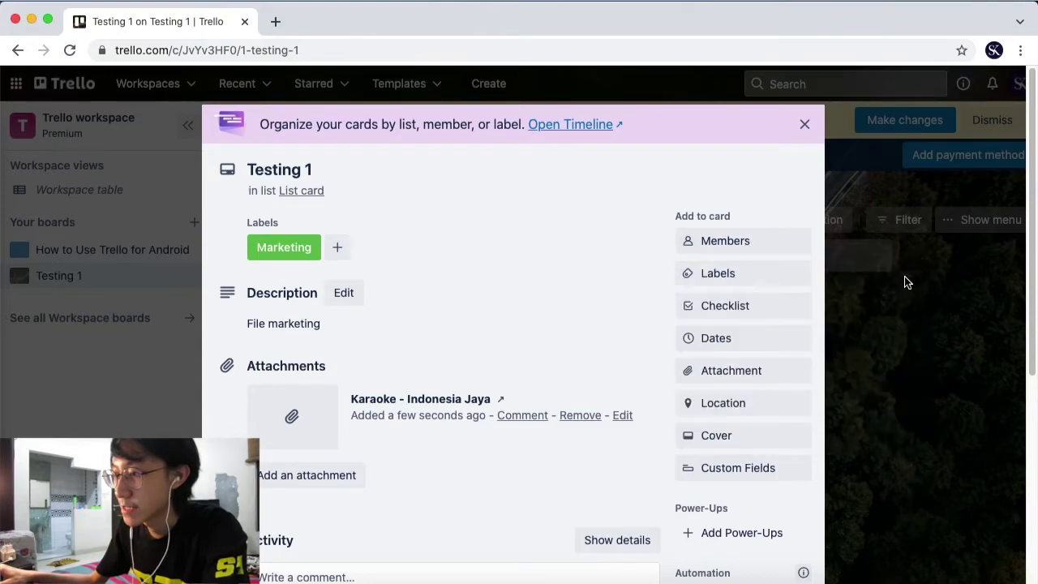
pyautogui.click(728, 239)
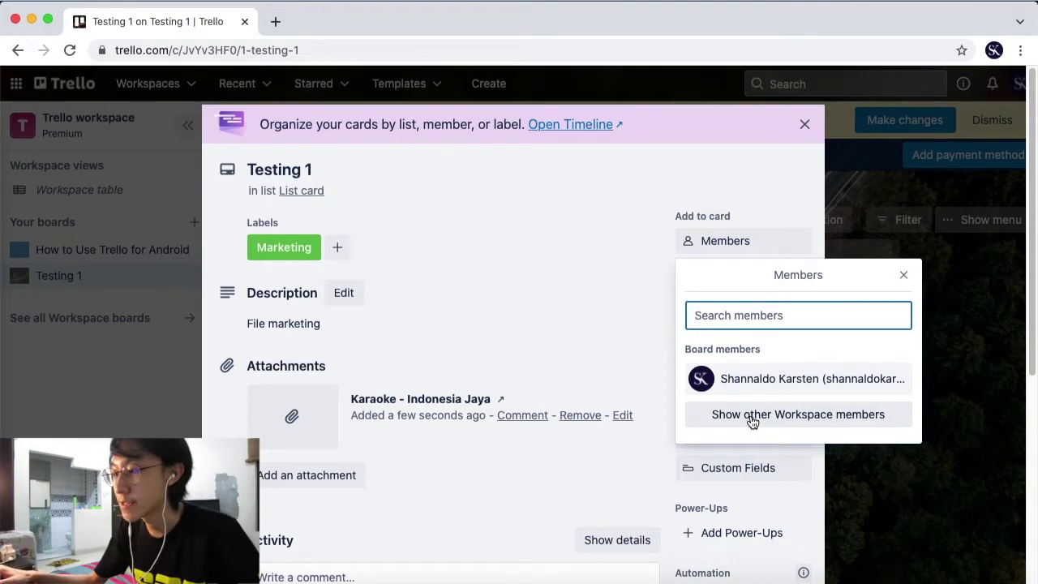
pyautogui.click(902, 278)
# Close the card, view the options for inviting people to the board, and dismiss them
pyautogui.click(804, 124)
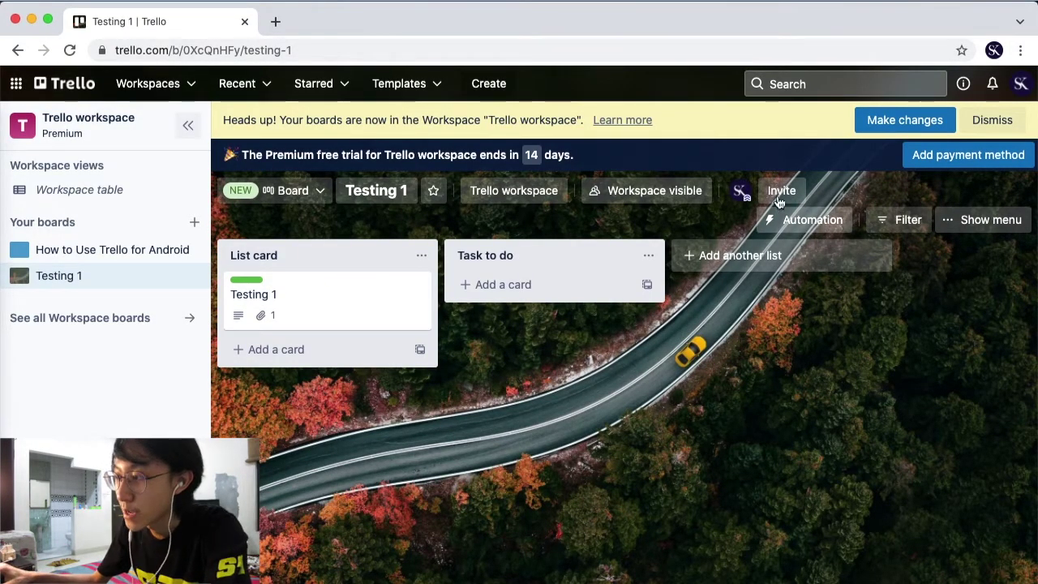
pyautogui.click(777, 199)
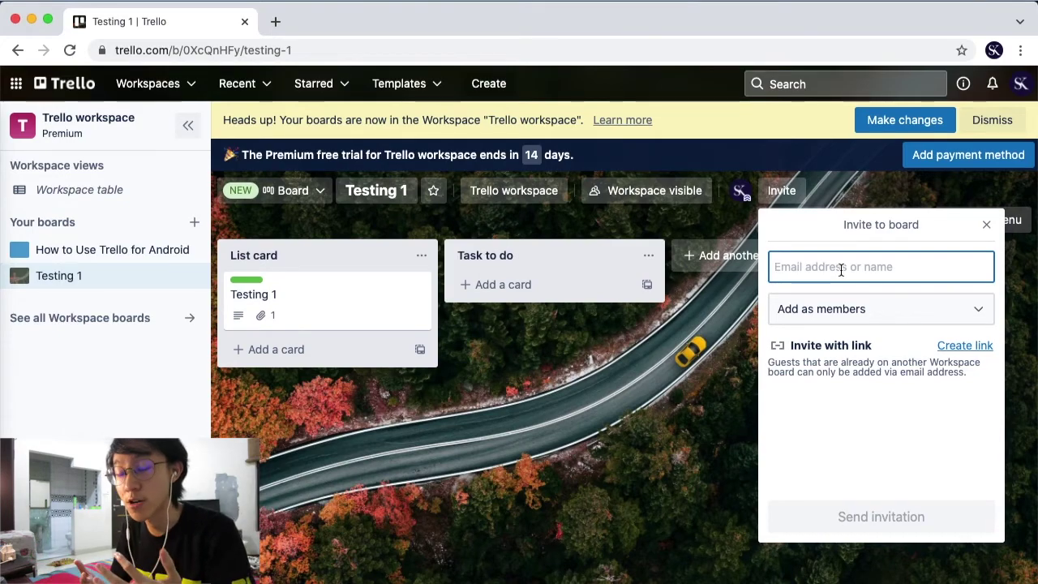
pyautogui.click(986, 225)
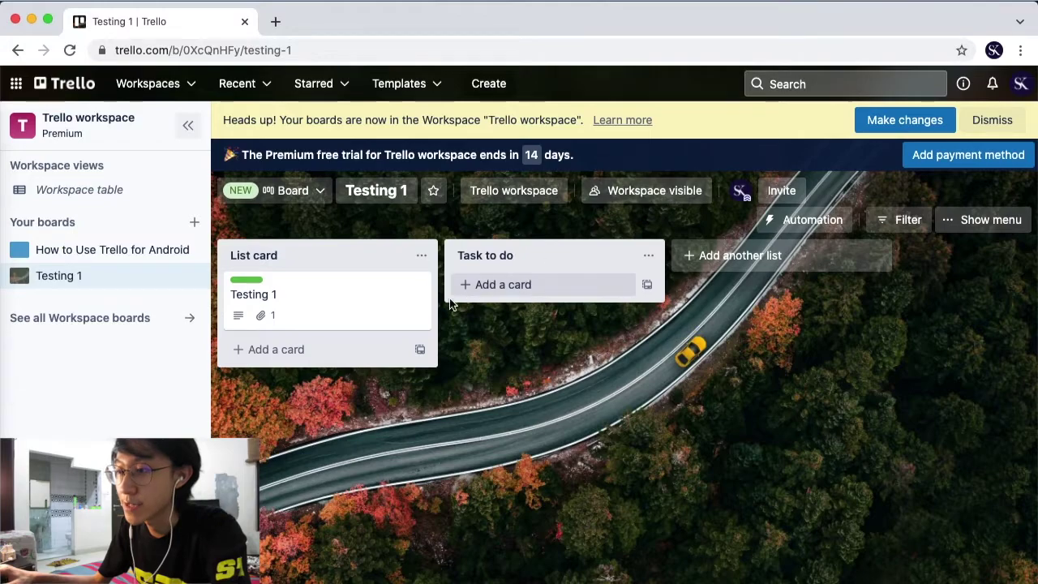
# Reopen the Testing 1 card and start a new comment in its activity section
pyautogui.click(340, 314)
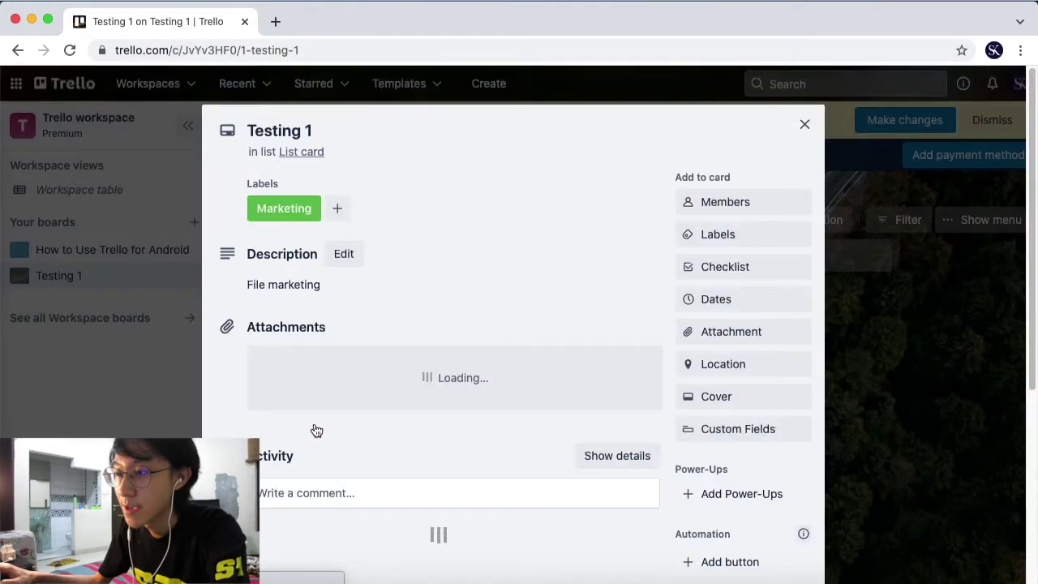
pyautogui.scroll(-2, 666, 325)
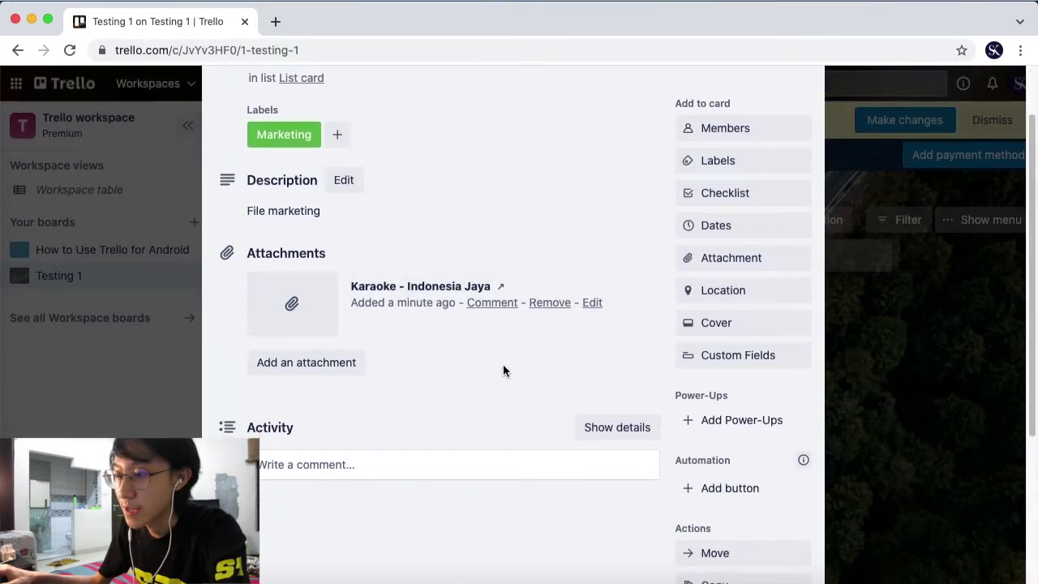
pyautogui.click(409, 463)
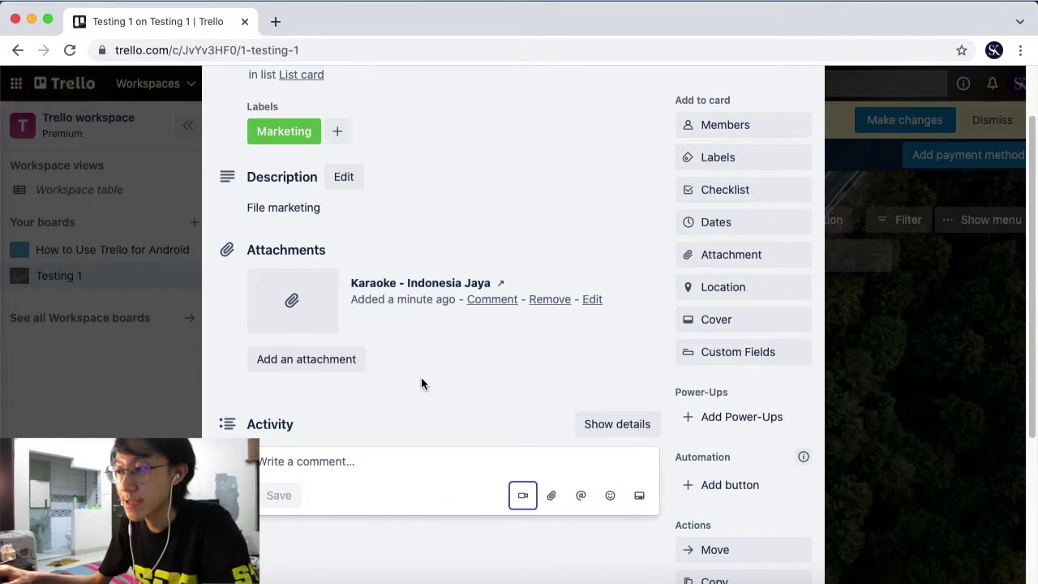
# Search the card's members for "A" and close the member list
pyautogui.click(738, 130)
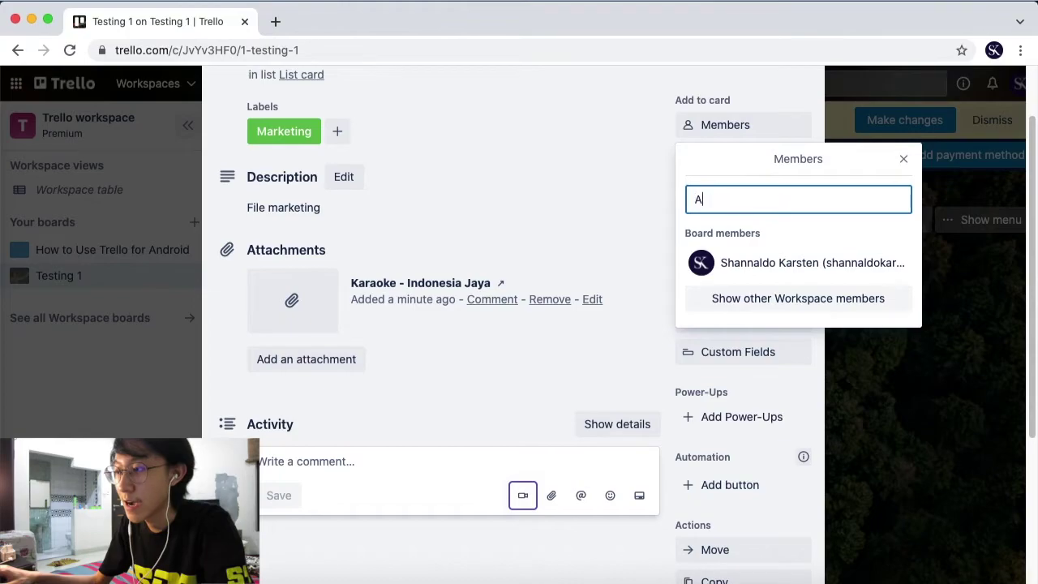
pyautogui.write('A')
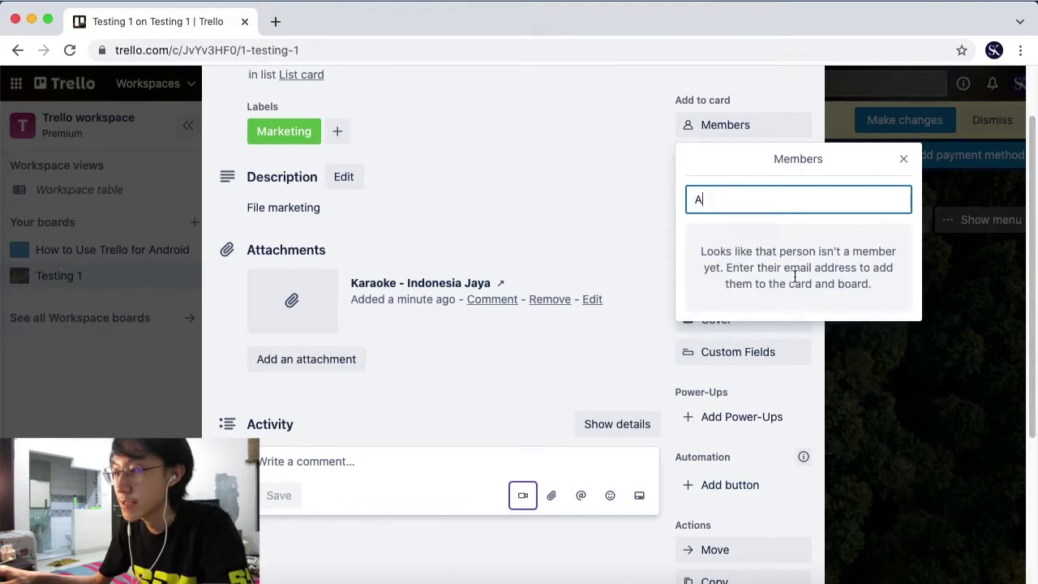
pyautogui.click(903, 161)
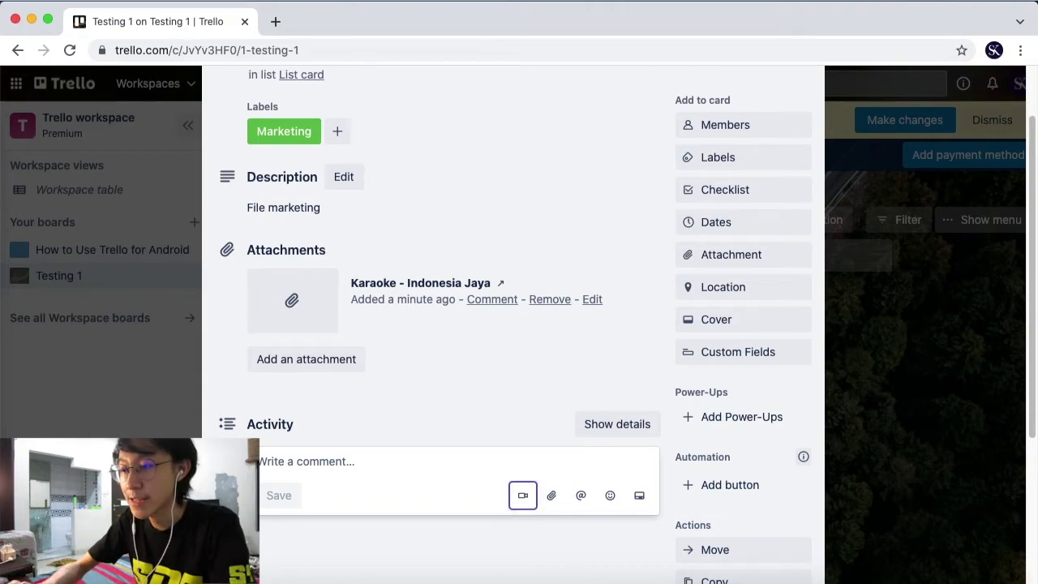
# Post the comment "@A ini harus di kerjakan" on the Testing 1 card with Watch enabled
pyautogui.write('@A')
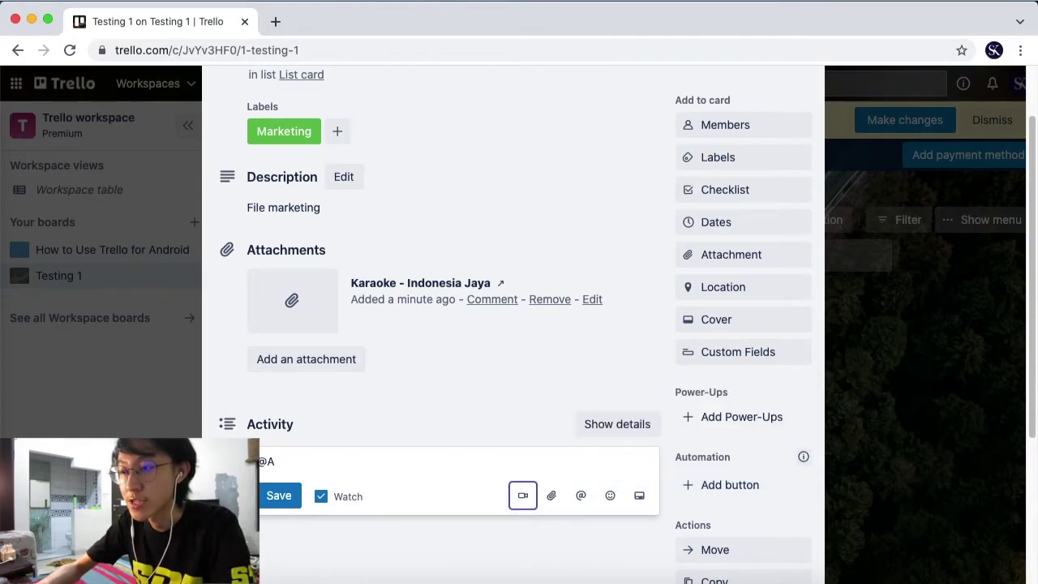
pyautogui.write(' ini harus')
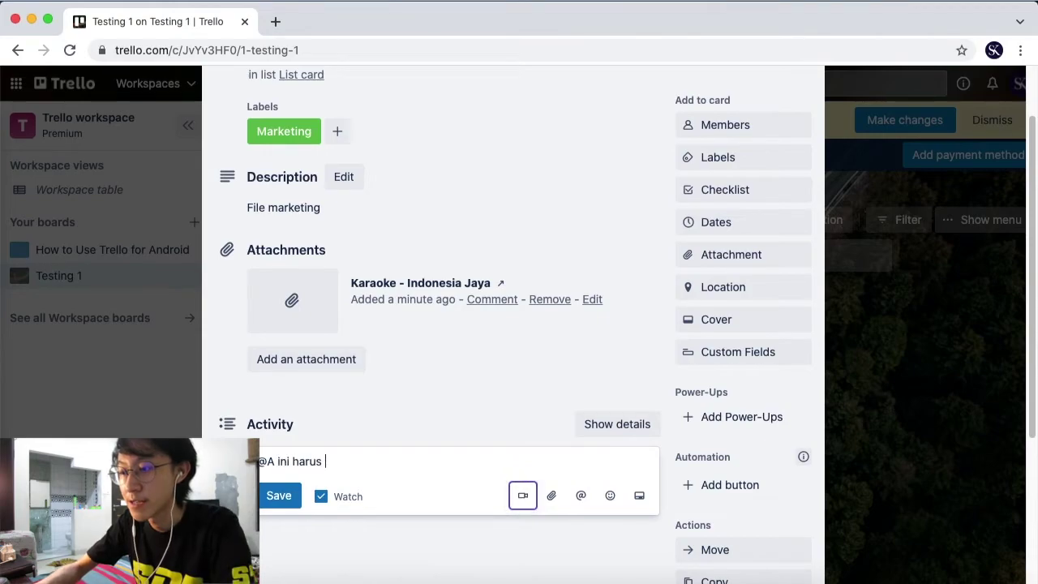
pyautogui.write(' di kerjakan')
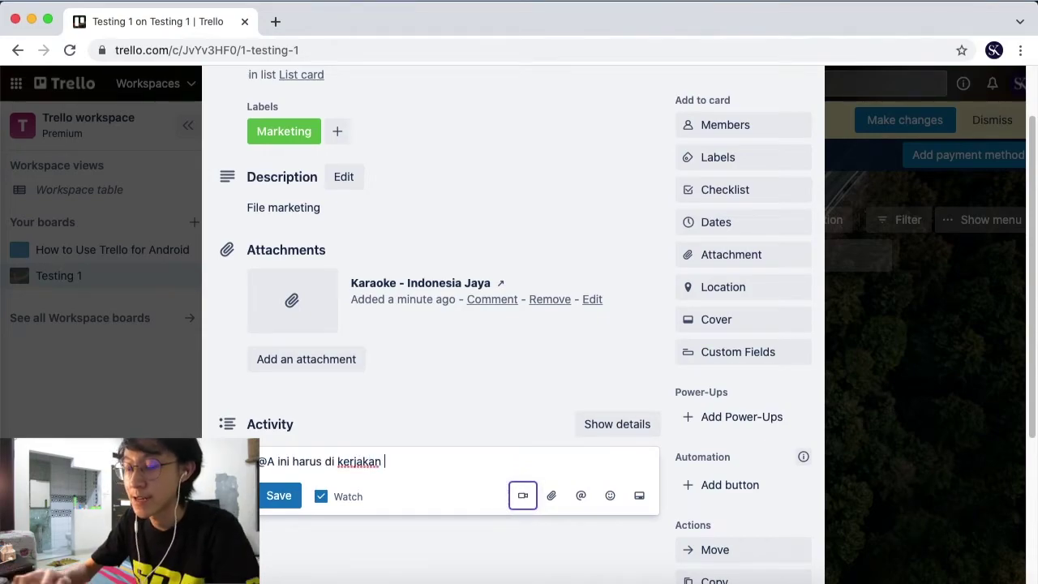
pyautogui.click(288, 495)
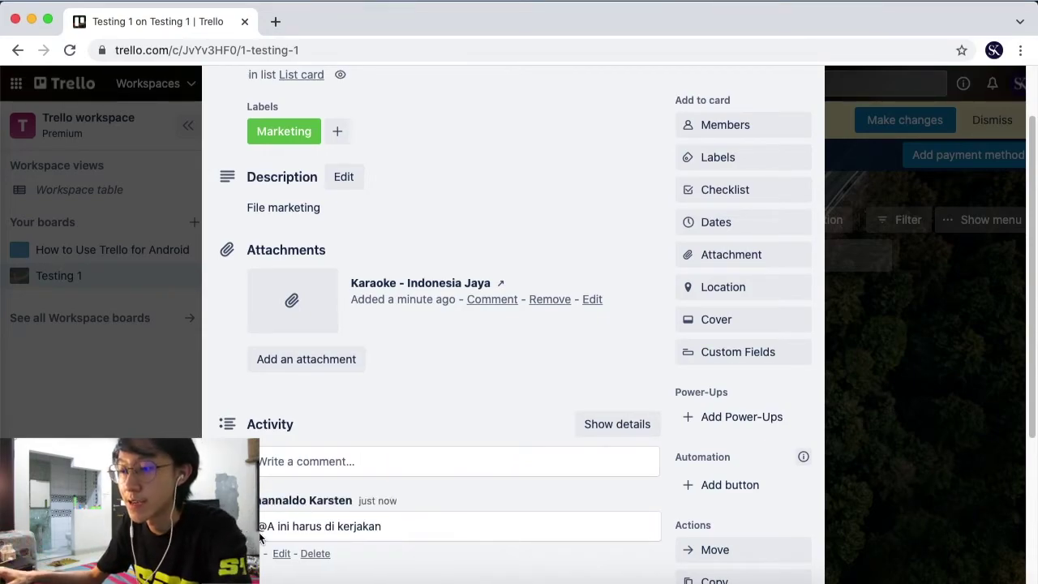
pyautogui.scroll(-3, 541, 396)
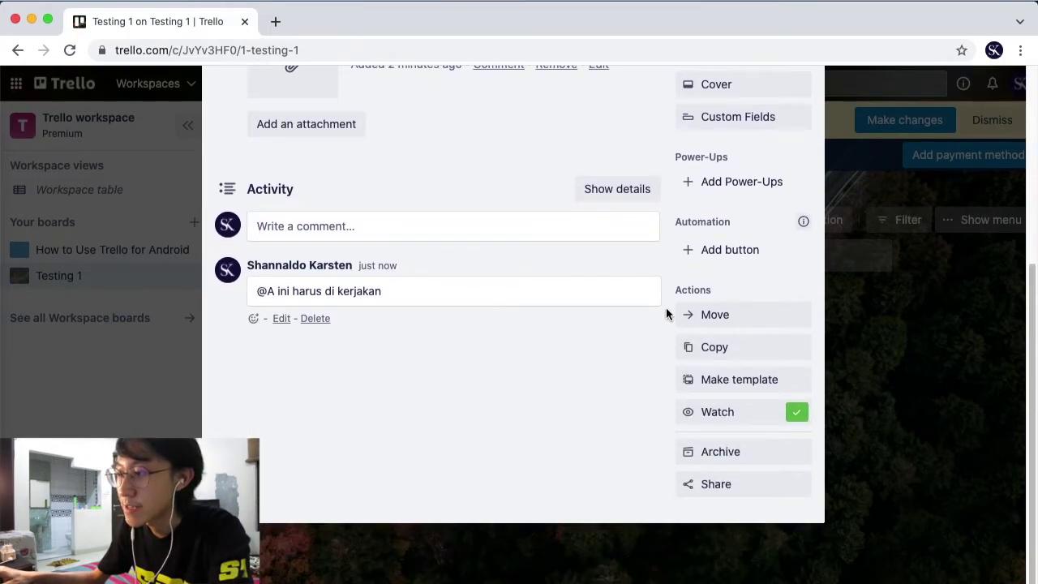
# View the card's automation button templates, dismiss them, and look over the Testing 1 card's available actions
pyautogui.click(725, 249)
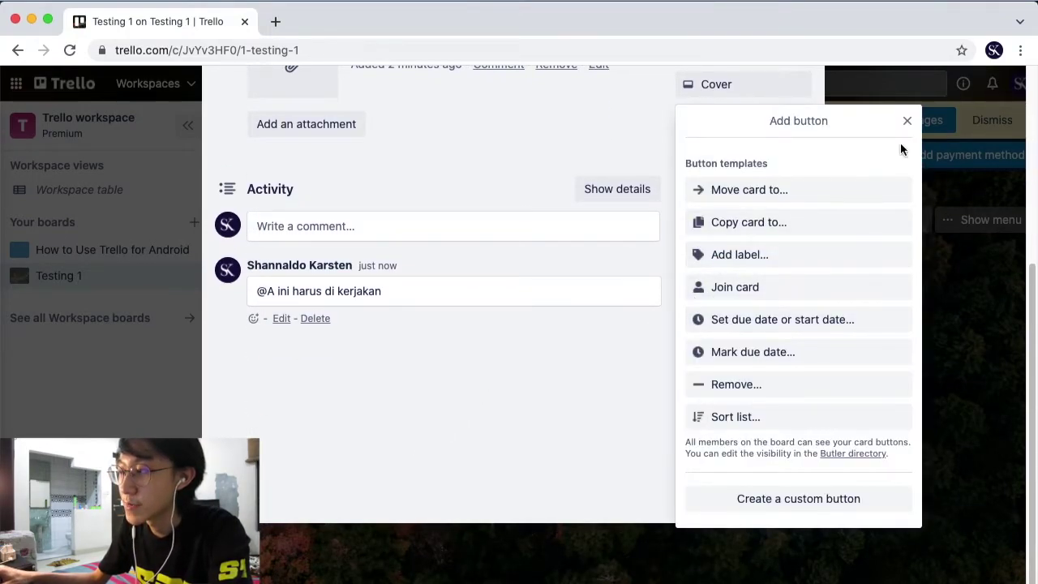
pyautogui.click(904, 118)
pyautogui.scroll(1, 751, 338)
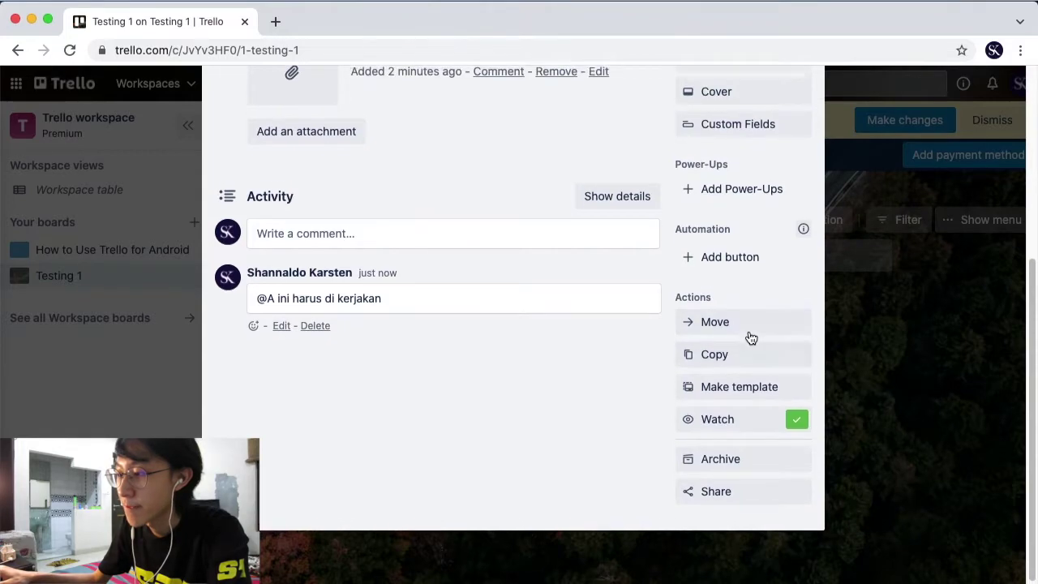
pyautogui.scroll(2, 751, 338)
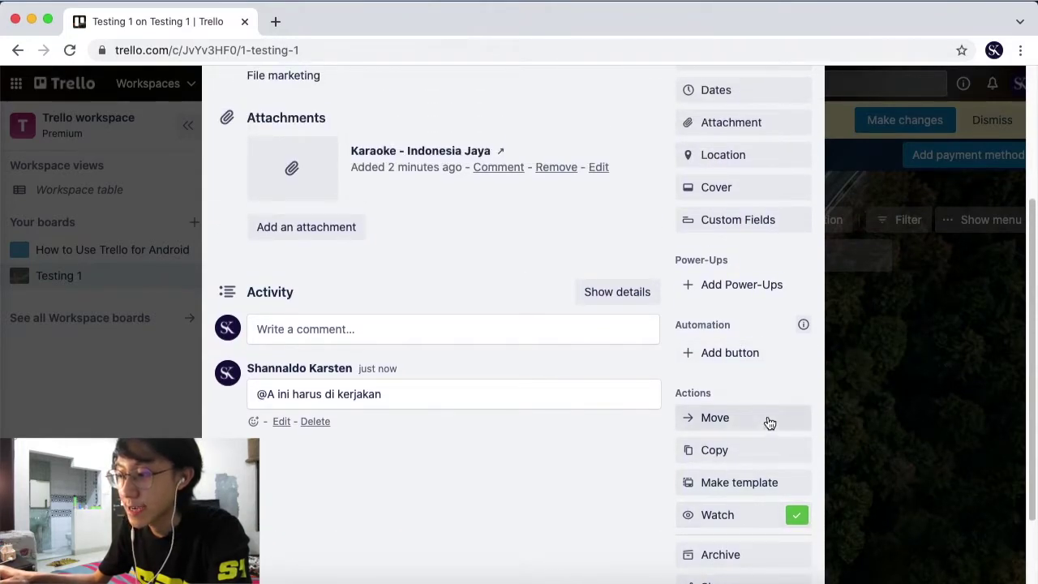
pyautogui.scroll(-2, 763, 454)
pyautogui.scroll(5, 738, 268)
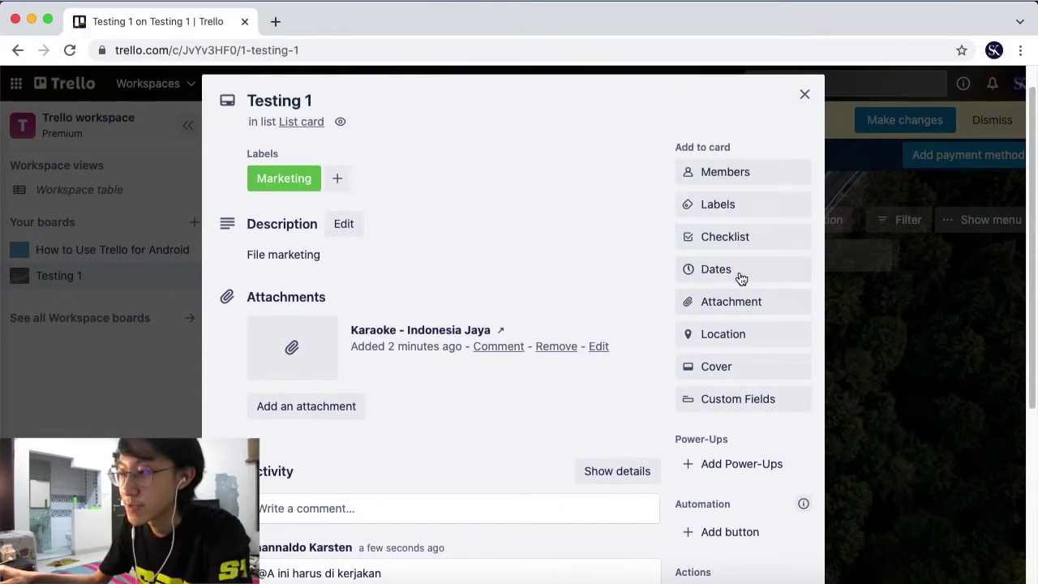
# Try a due date of 11/11/2021 for the Testing 1 card and close the date options without saving
pyautogui.click(740, 277)
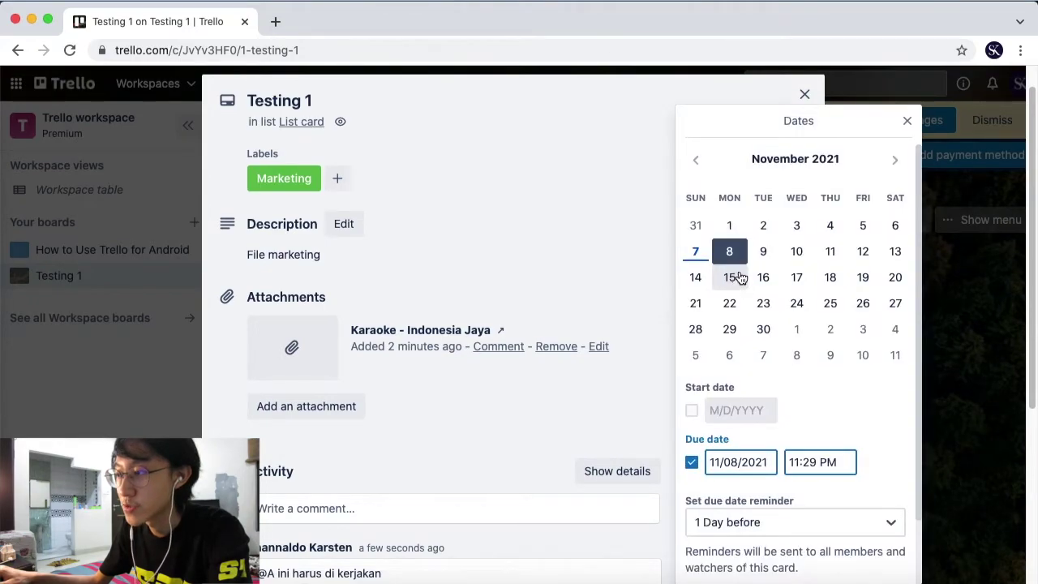
pyautogui.click(832, 255)
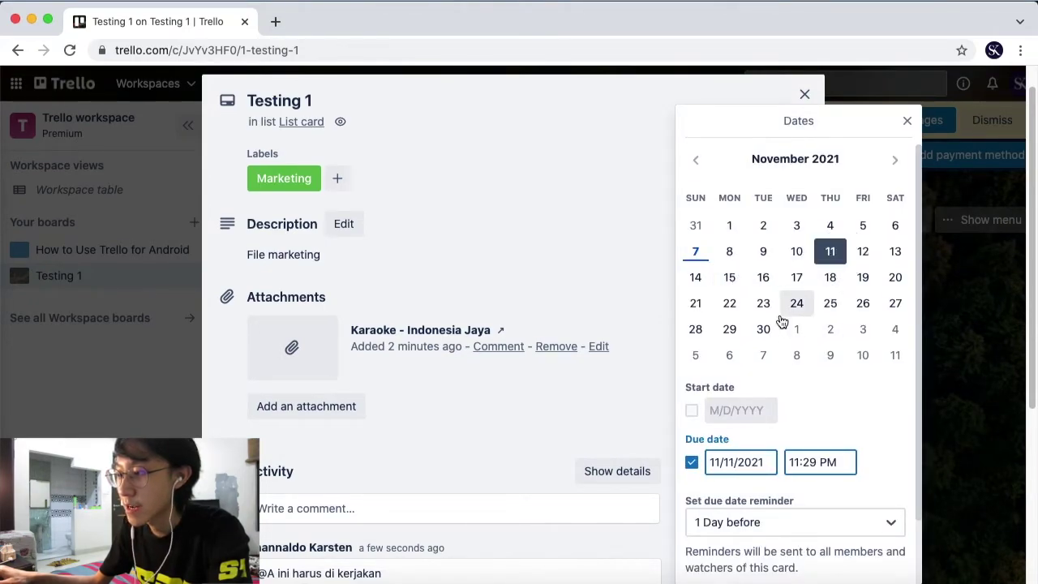
pyautogui.click(907, 121)
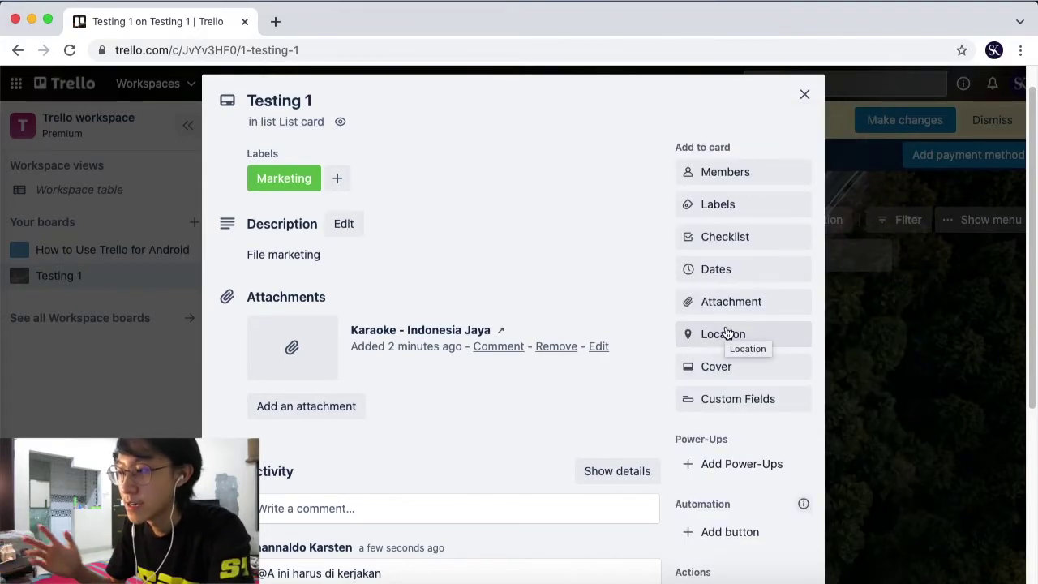
# Look through the Testing 1 card's contents and options once more, and close the card
pyautogui.scroll(-5, 725, 315)
pyautogui.scroll(5, 699, 292)
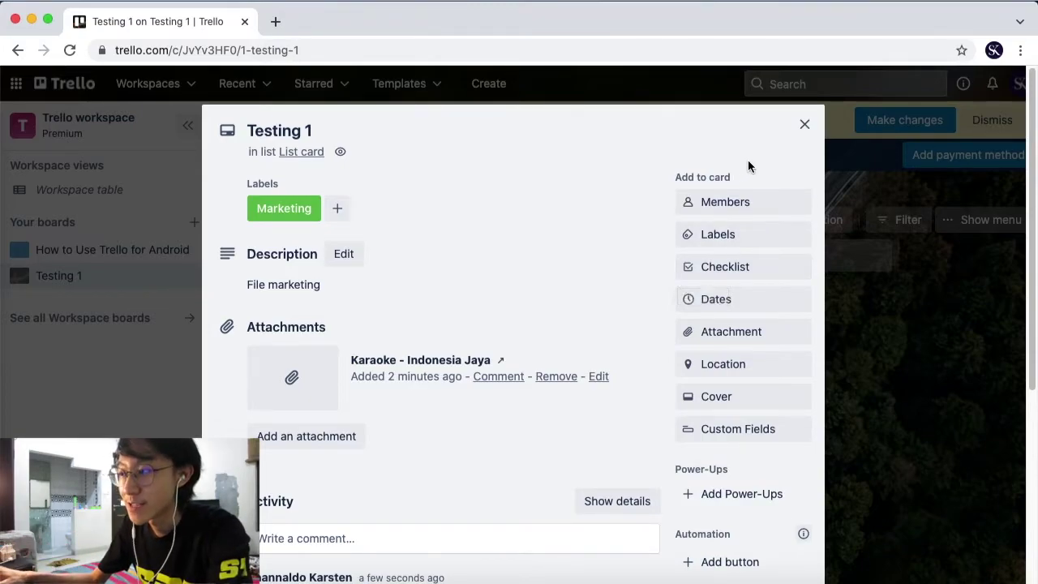
pyautogui.scroll(-3, 758, 167)
pyautogui.scroll(2, 782, 150)
pyautogui.click(803, 121)
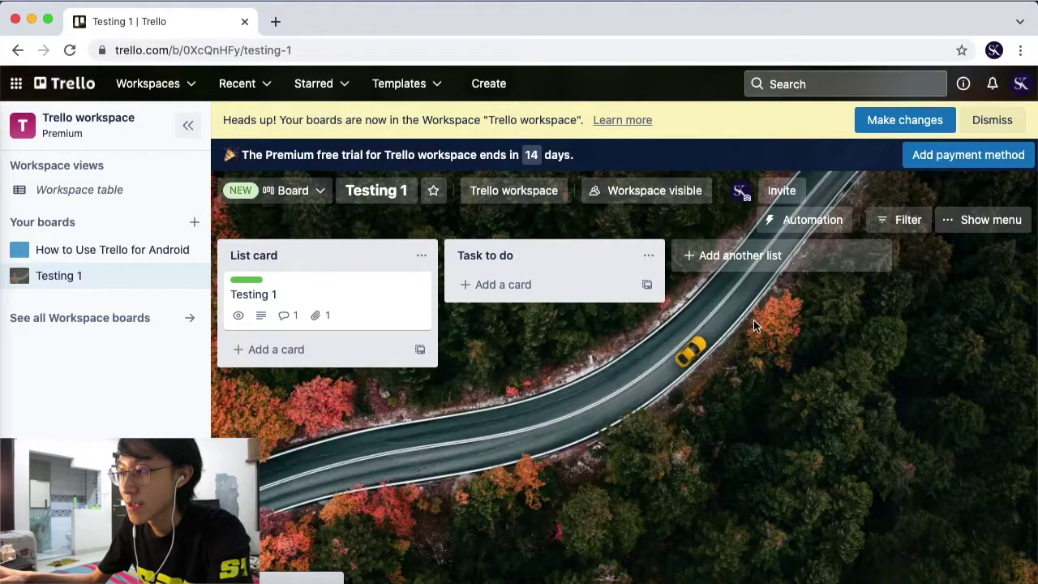
# Add two lists named Review and Finnish after Task to do on the Testing 1 board
pyautogui.click(724, 269)
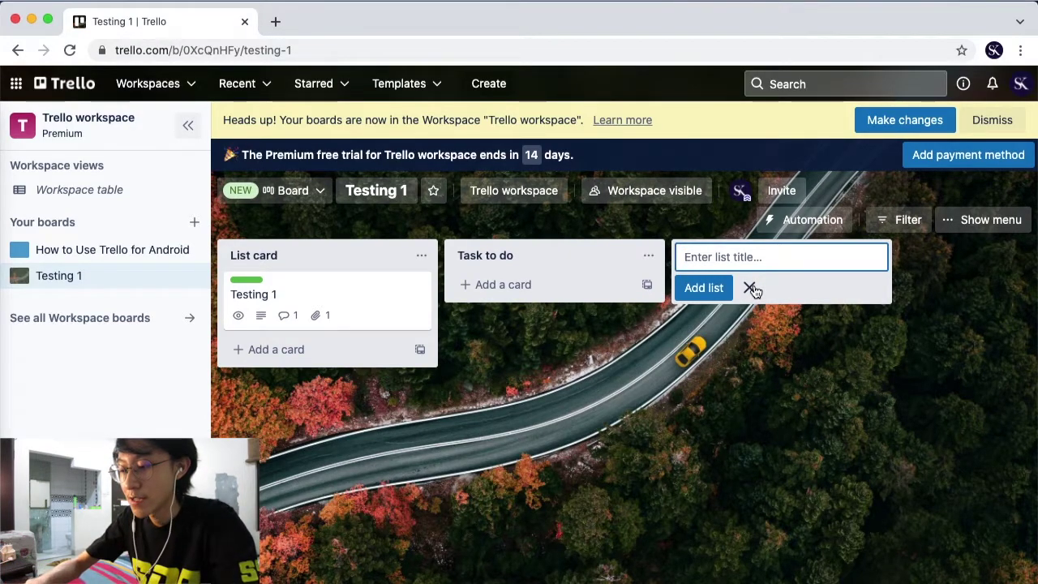
pyautogui.write('Review')
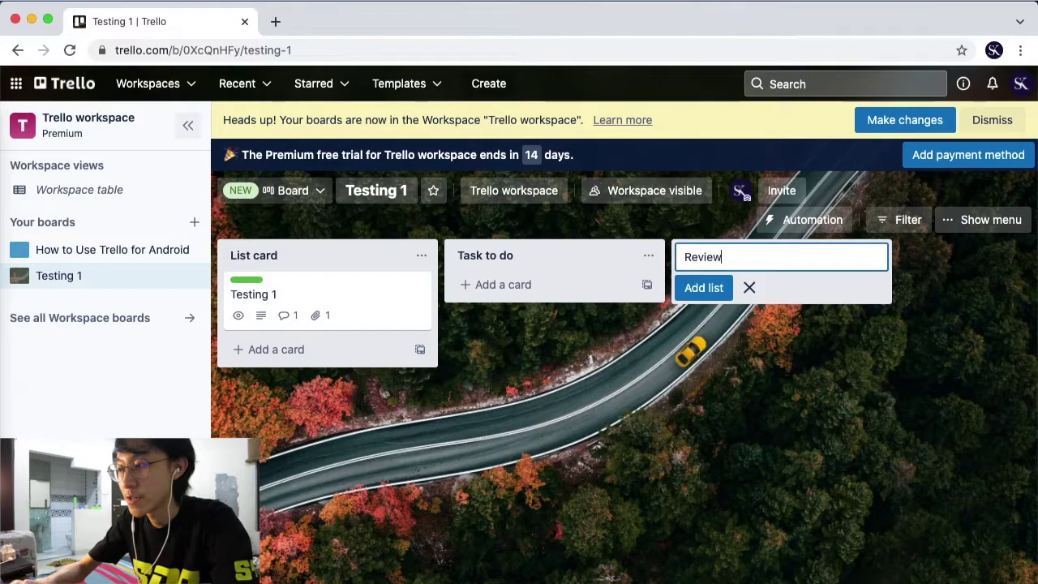
pyautogui.click(704, 288)
pyautogui.write('Finnish')
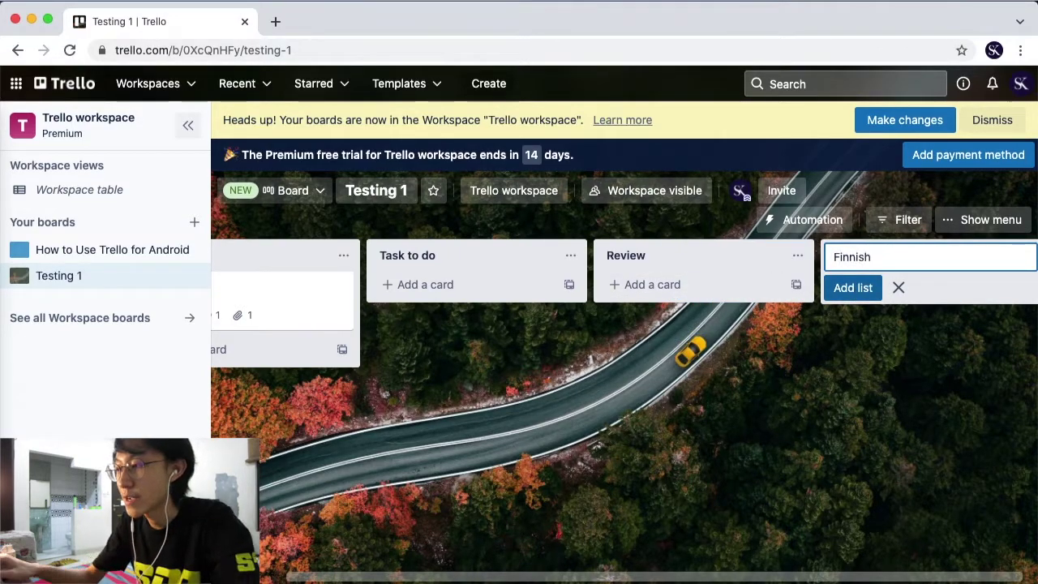
pyautogui.click(863, 294)
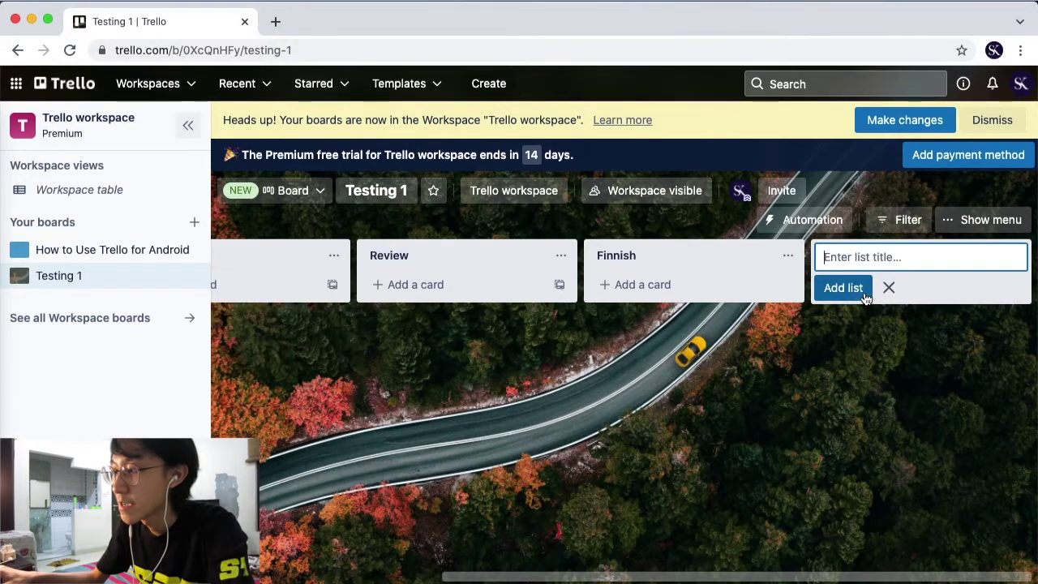
pyautogui.click(856, 343)
# Move the Testing 1 card through Task to do and Review into Finnish, and dismiss the workspace notice
pyautogui.moveTo(568, 570); pyautogui.dragTo(328, 578)
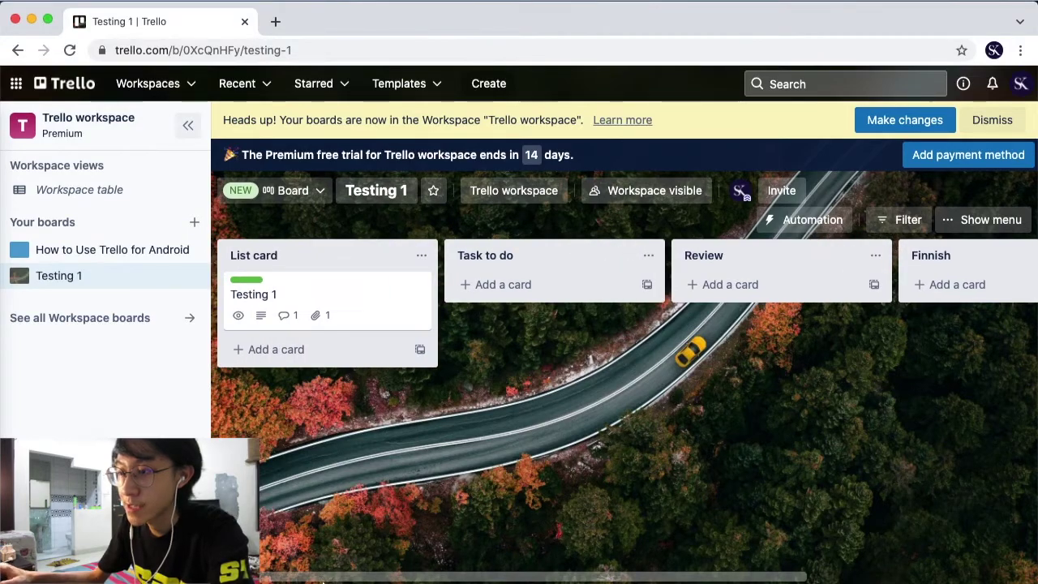
pyautogui.click(325, 312)
pyautogui.moveTo(325, 312); pyautogui.dragTo(513, 300)
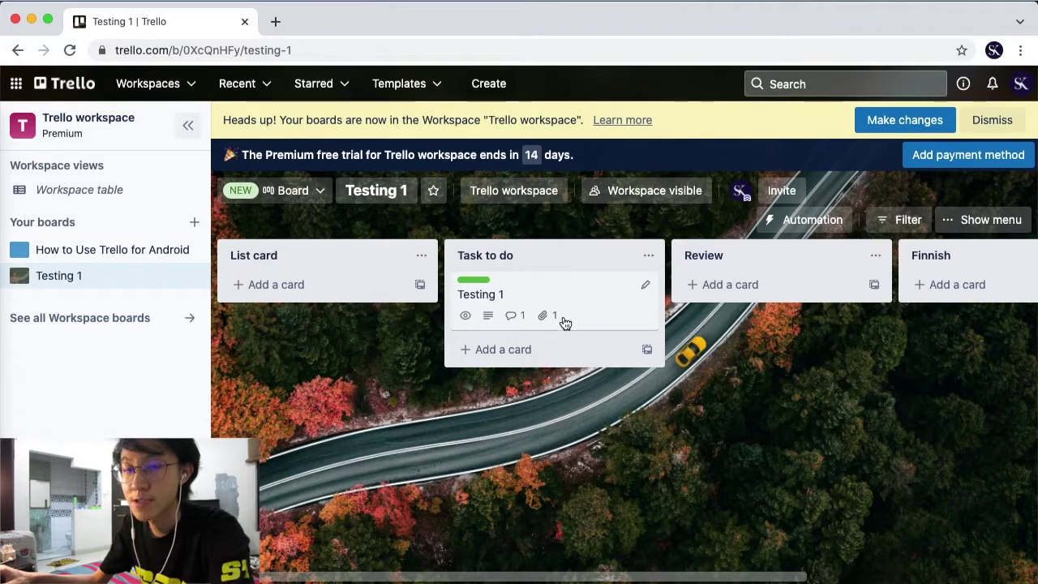
pyautogui.moveTo(575, 311); pyautogui.dragTo(766, 326)
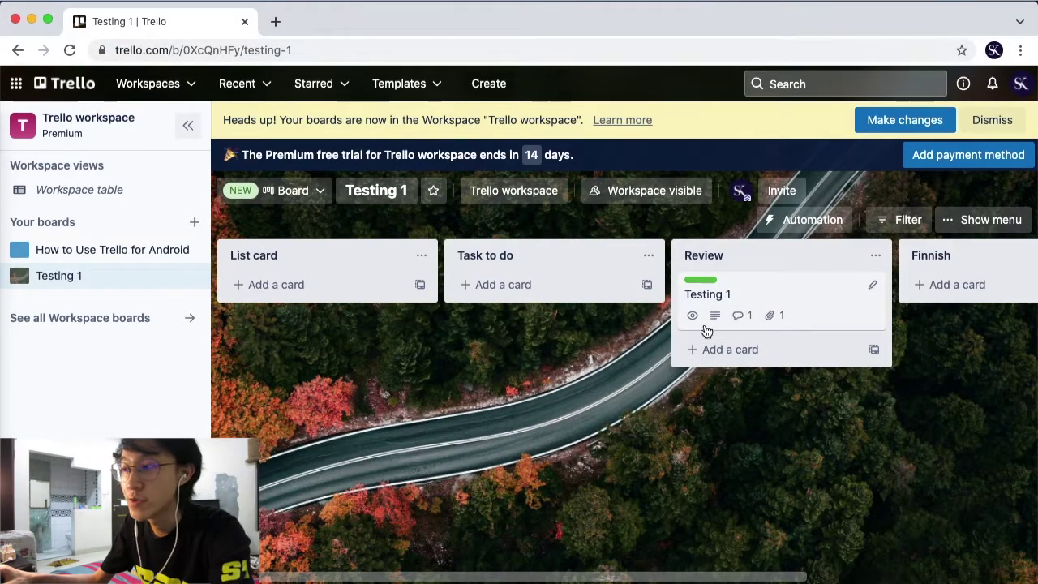
pyautogui.moveTo(709, 576); pyautogui.dragTo(772, 576)
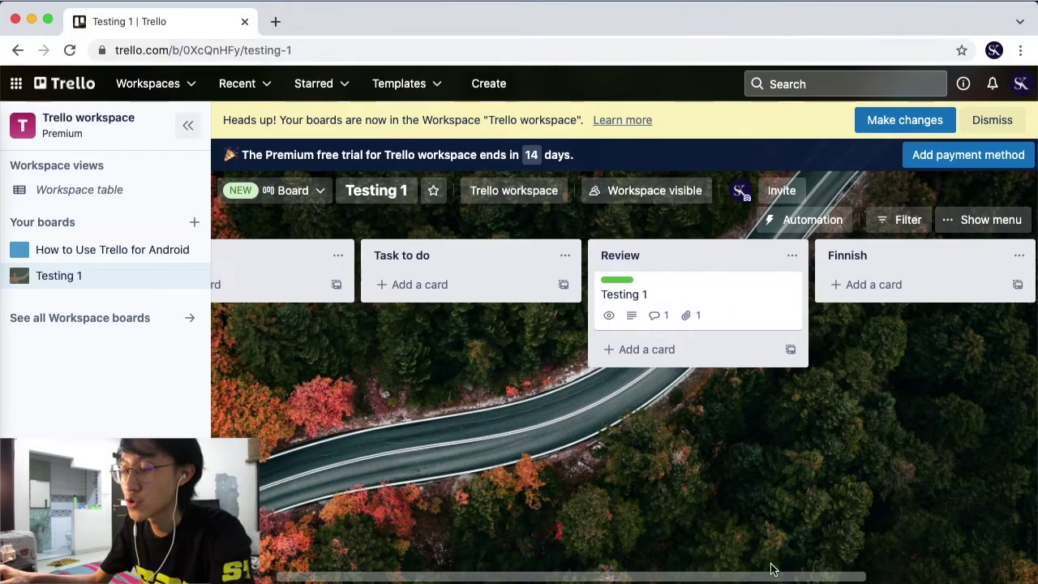
pyautogui.moveTo(719, 301); pyautogui.dragTo(747, 296)
pyautogui.moveTo(624, 581); pyautogui.dragTo(434, 579)
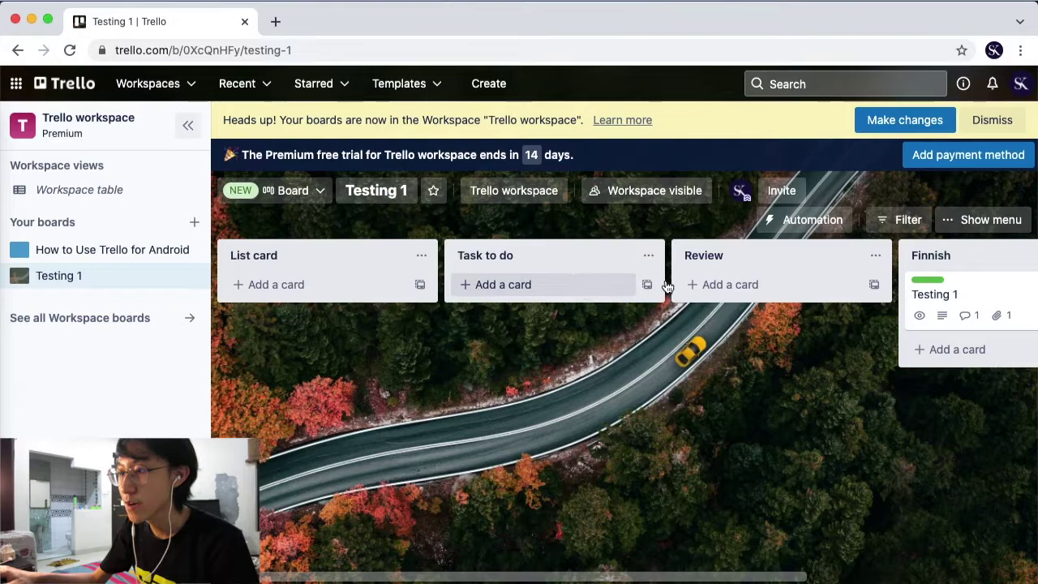
pyautogui.click(987, 123)
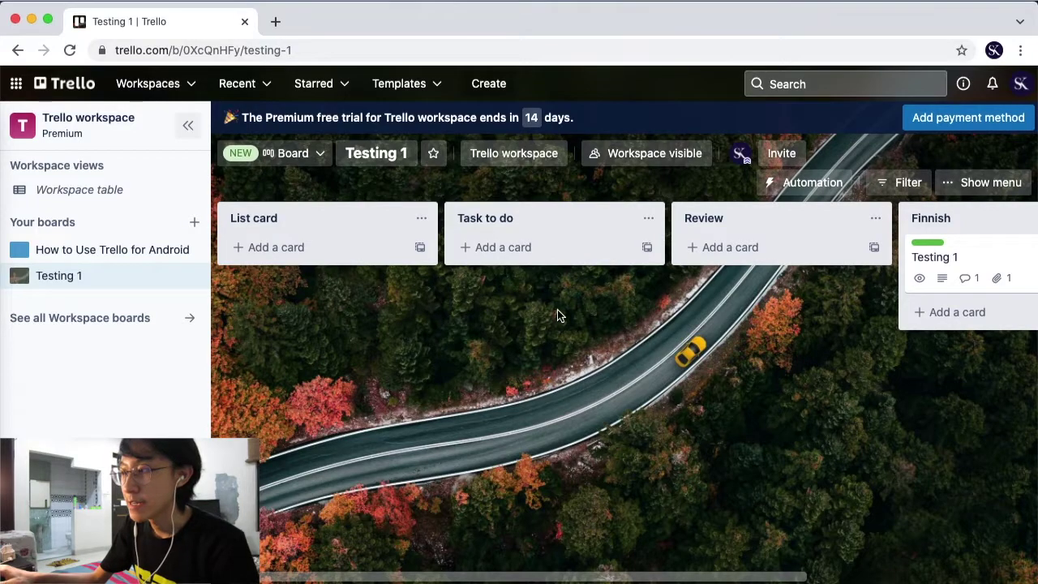
# View the Task to do list's card template options and the List card's new-card form, closing both without adding anything
pyautogui.moveTo(567, 578); pyautogui.dragTo(659, 577)
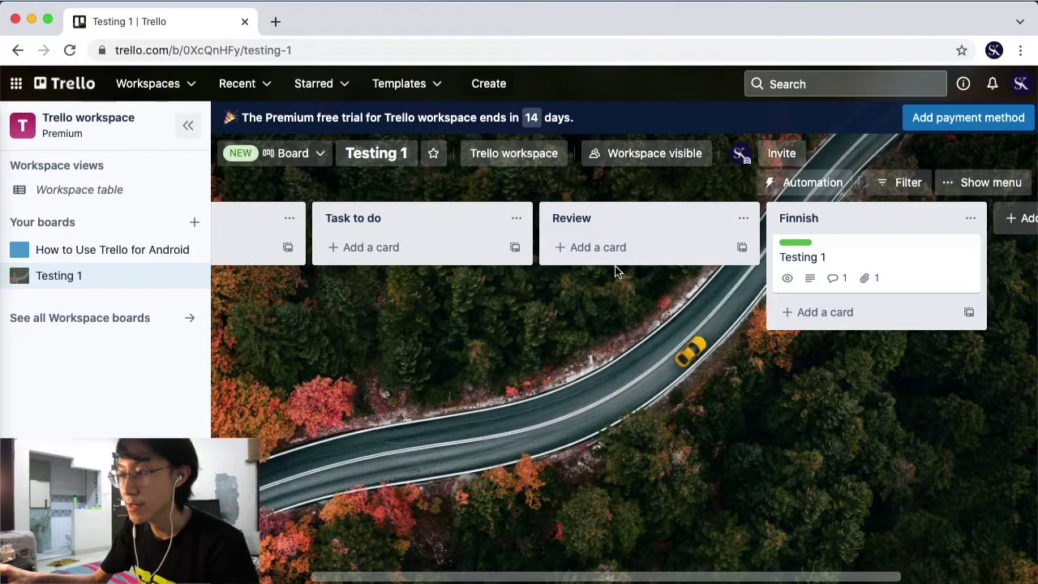
pyautogui.click(514, 247)
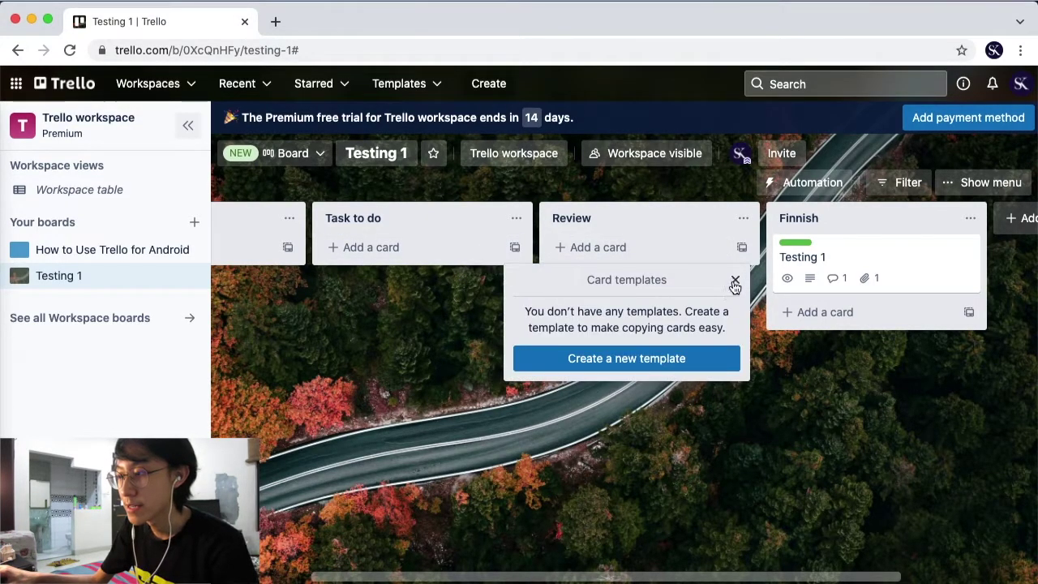
pyautogui.click(735, 283)
pyautogui.click(514, 247)
pyautogui.click(622, 360)
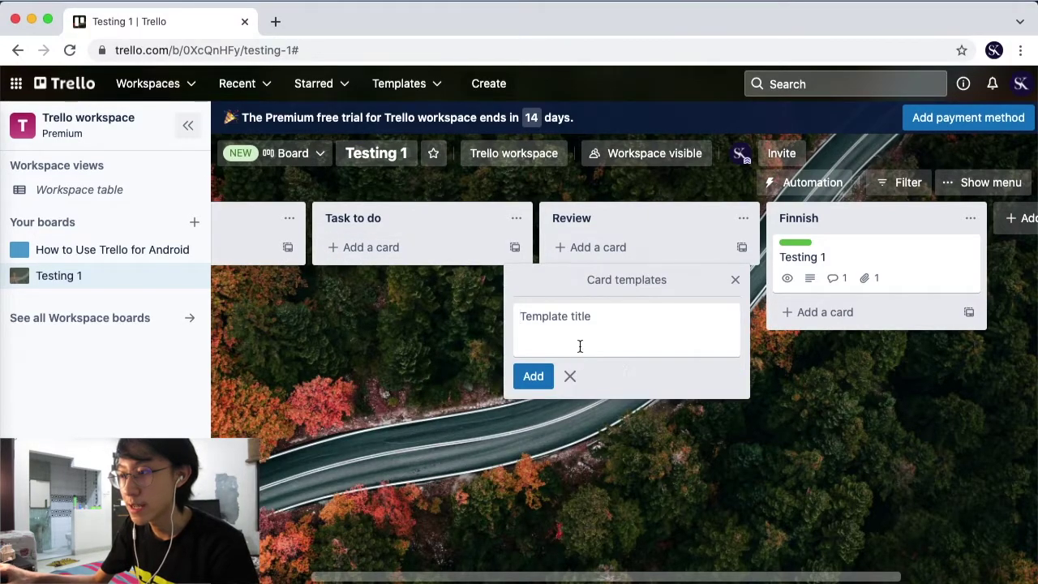
pyautogui.click(735, 279)
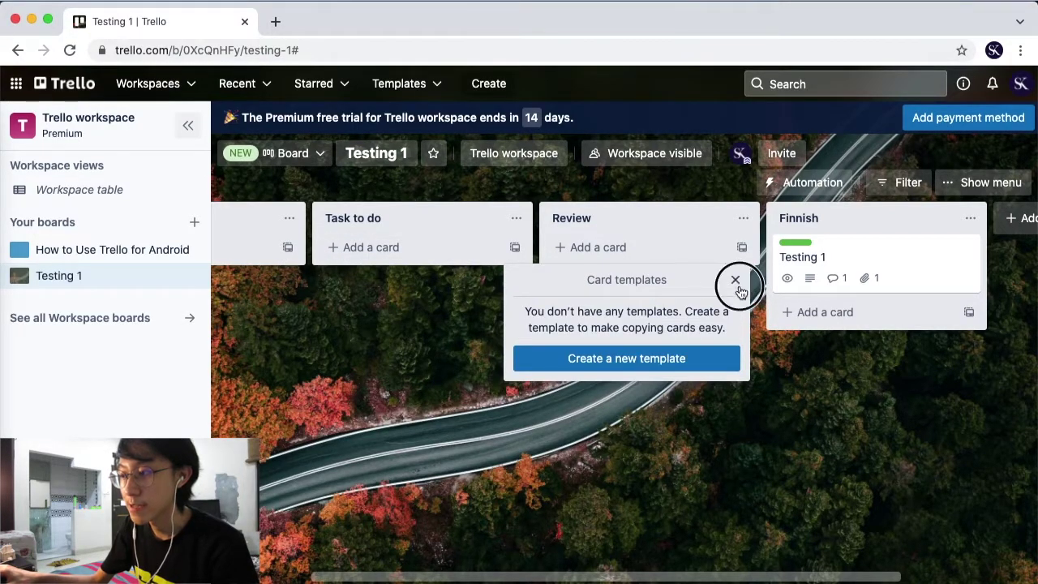
pyautogui.click(736, 279)
pyautogui.moveTo(551, 574); pyautogui.dragTo(412, 576)
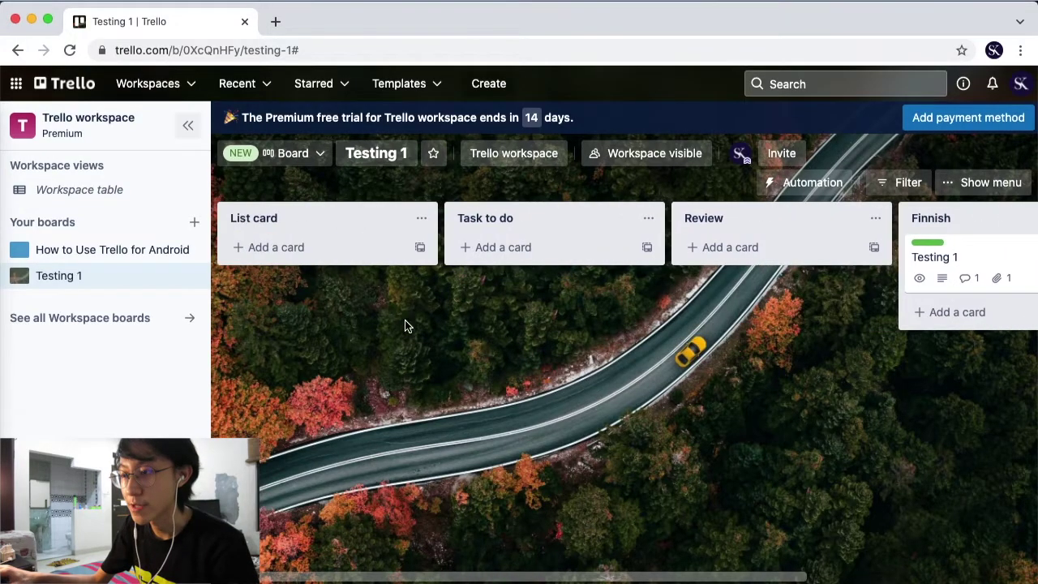
pyautogui.click(367, 249)
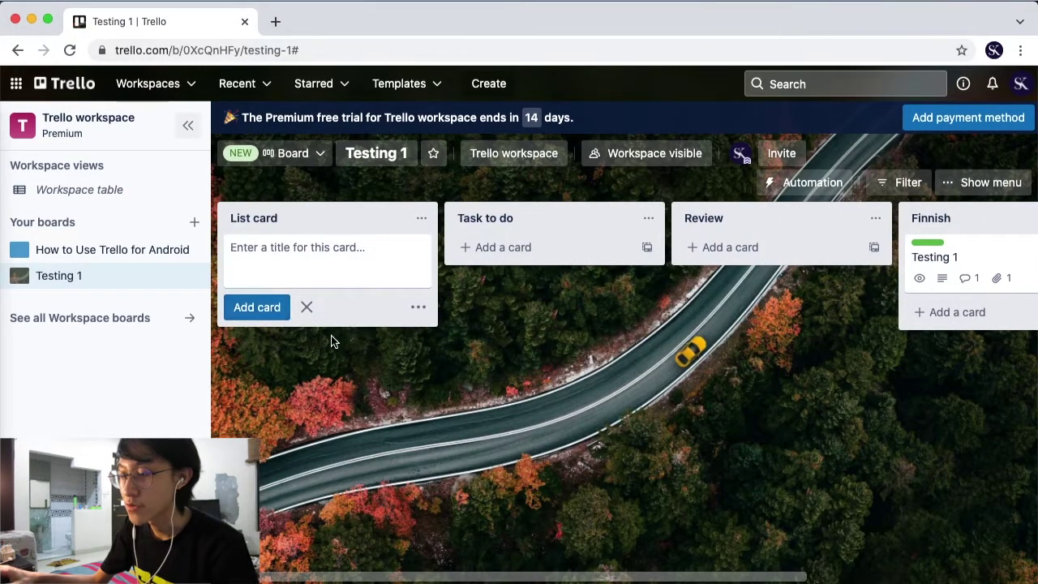
pyautogui.click(306, 306)
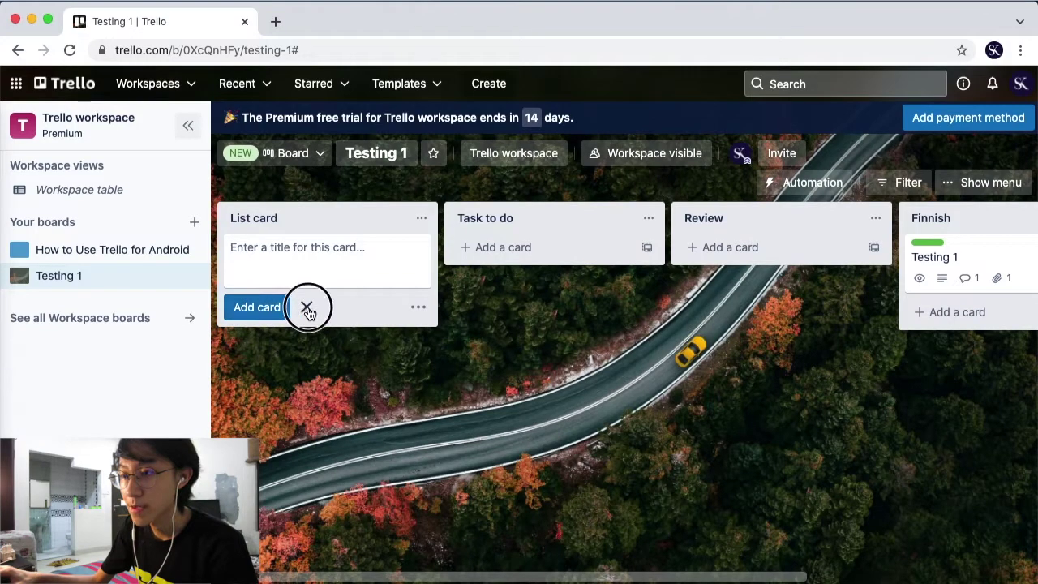
# View the Atlassian product switcher, go to the Trello home page, and look through its workspace highlights
pyautogui.click(15, 84)
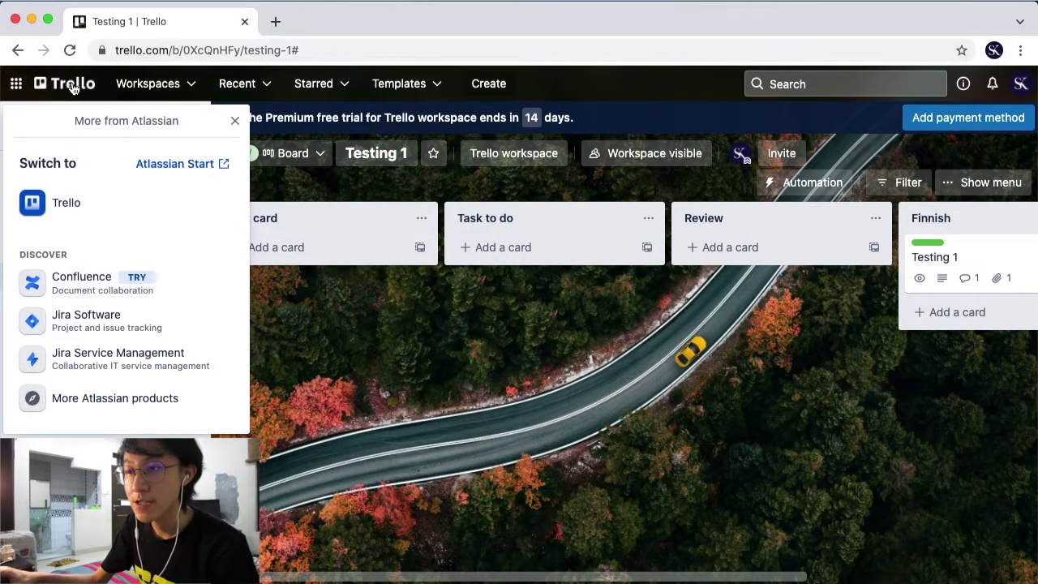
pyautogui.click(73, 84)
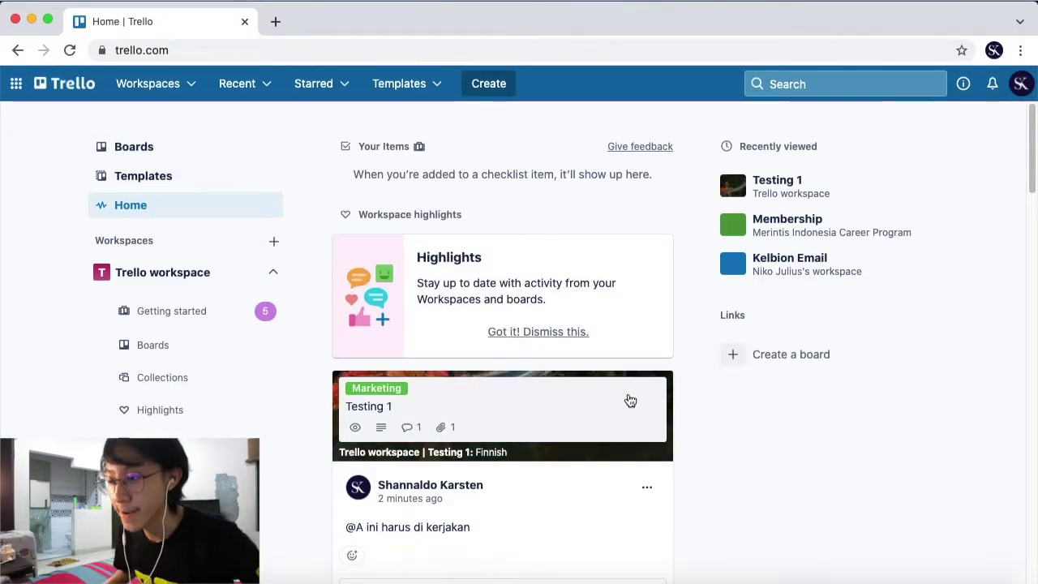
pyautogui.scroll(-3, 614, 419)
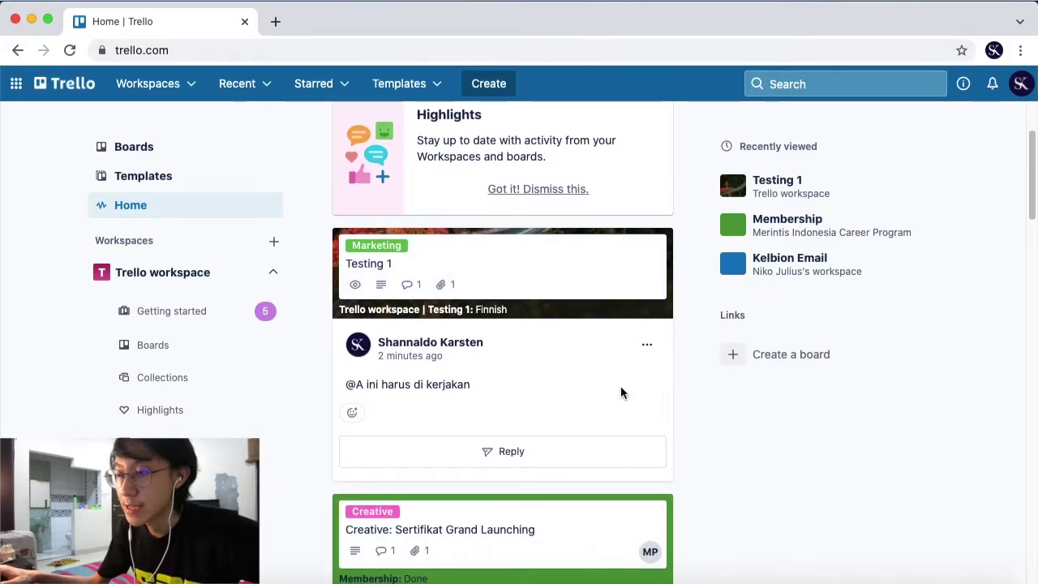
pyautogui.scroll(-2, 353, 337)
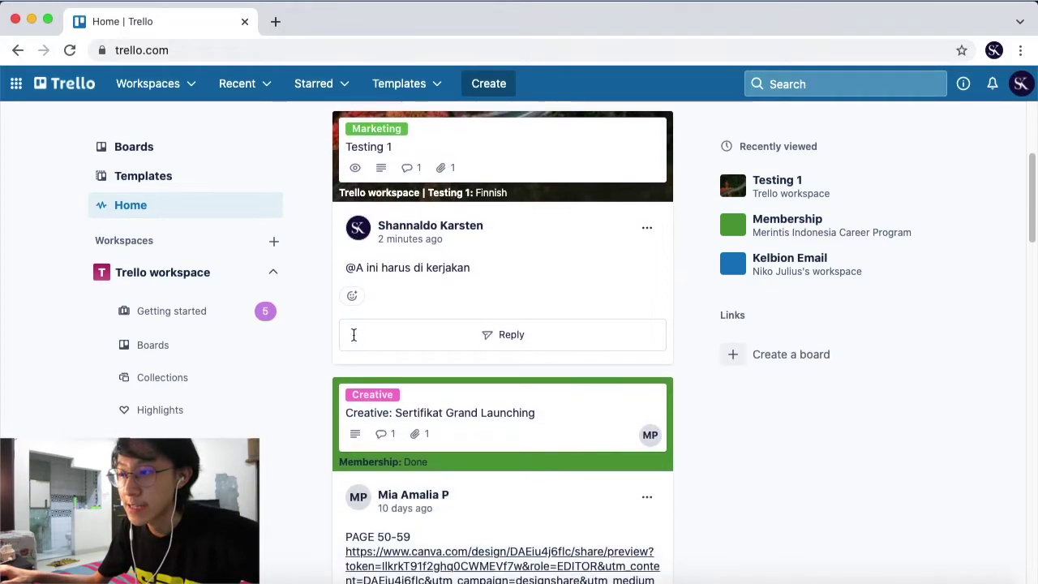
pyautogui.scroll(5, 322, 353)
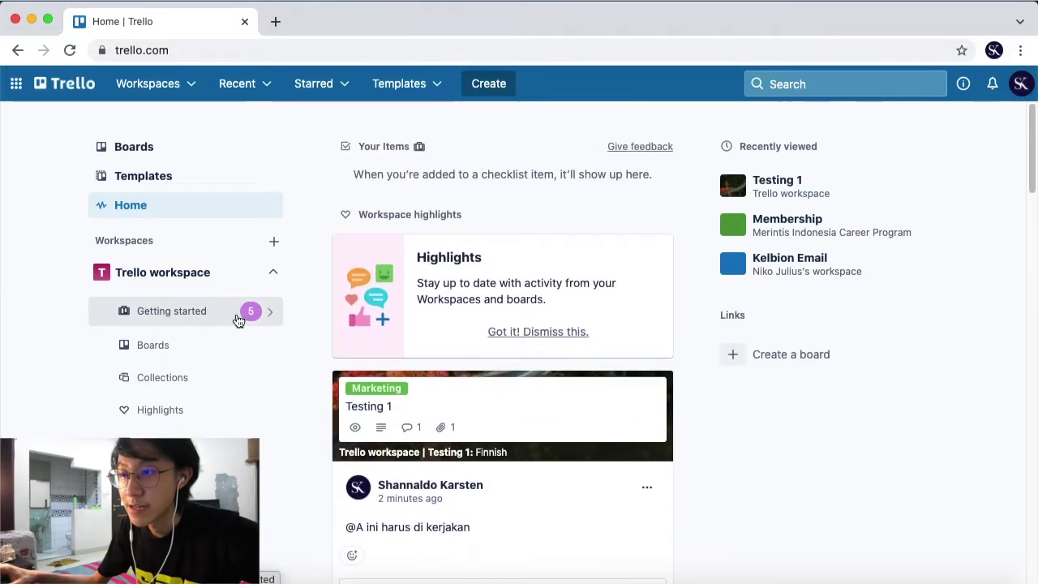
# Open the Membership board from the boards overview and view the Platform card in its Perintis list
pyautogui.click(169, 157)
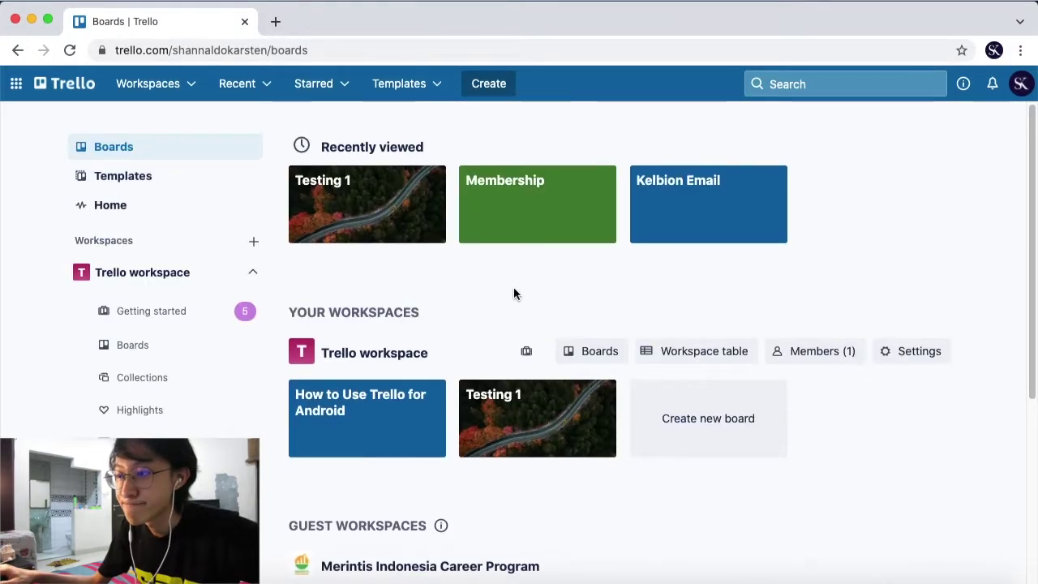
pyautogui.scroll(-3, 513, 294)
pyautogui.click(399, 510)
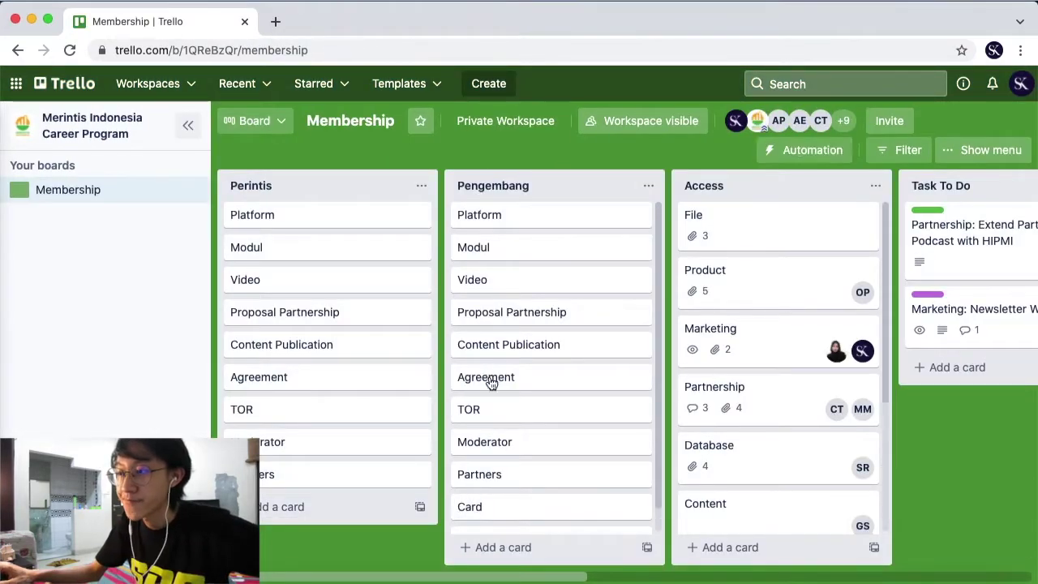
pyautogui.moveTo(300, 574)
pyautogui.mouseDown()
pyautogui.moveTo(382, 568)
pyautogui.moveTo(300, 576)
pyautogui.mouseUp()
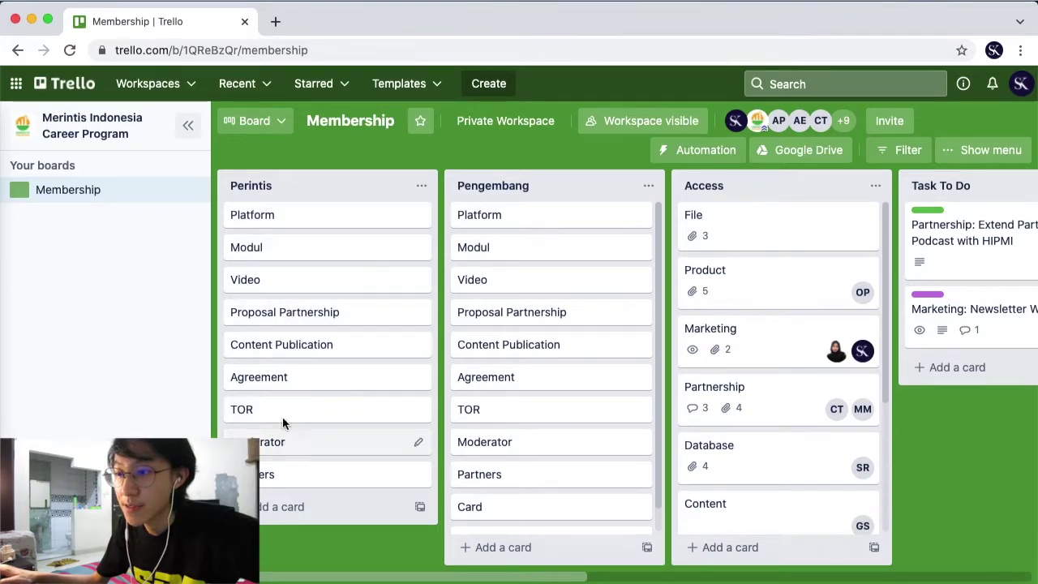
pyautogui.click(327, 228)
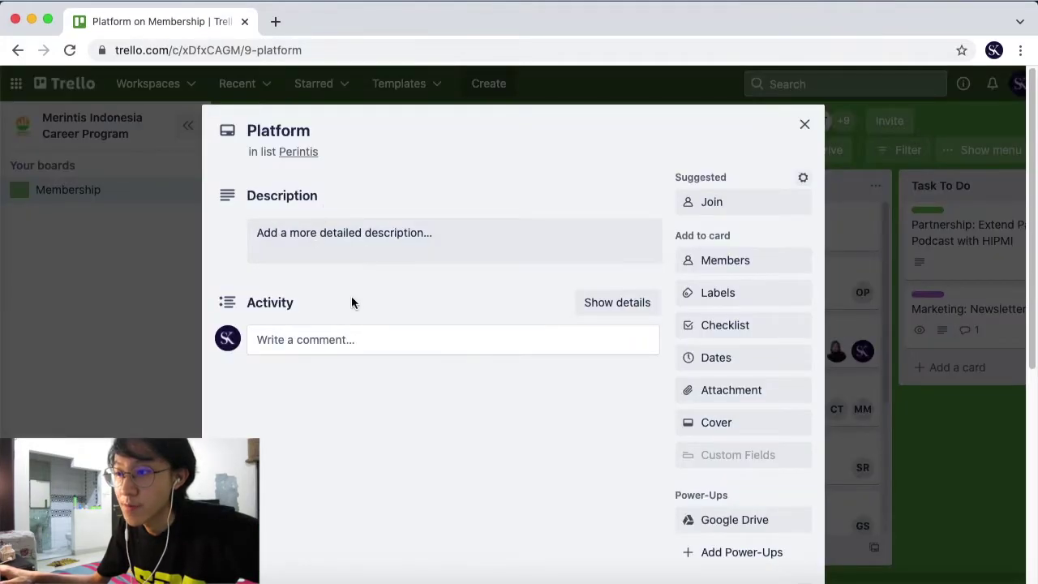
# Look through the Platform, Modul and Video cards in the Perintis list, closing each one after viewing it
pyautogui.scroll(-2, 509, 275)
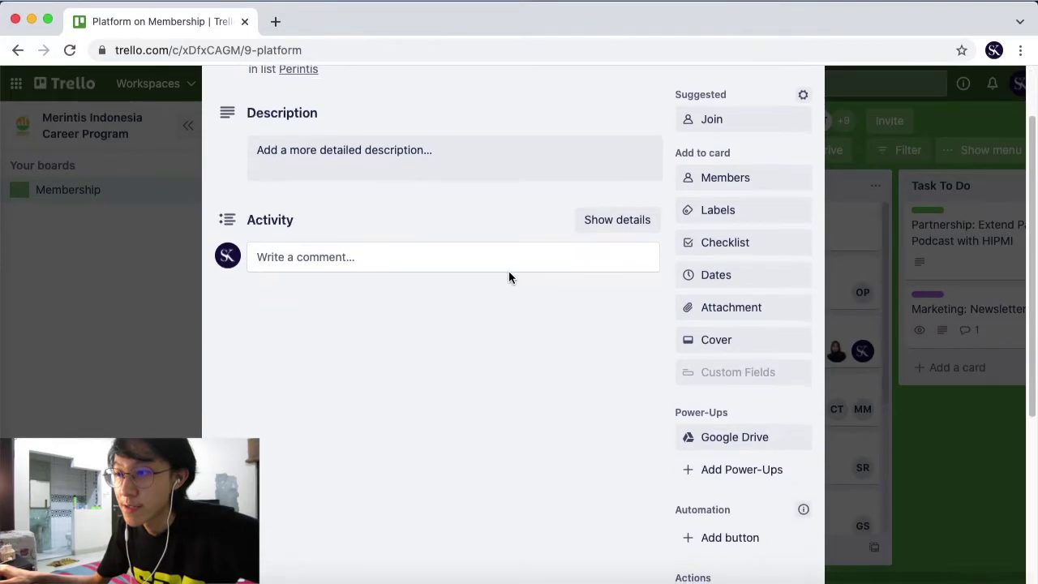
pyautogui.scroll(2, 835, 220)
pyautogui.click(849, 216)
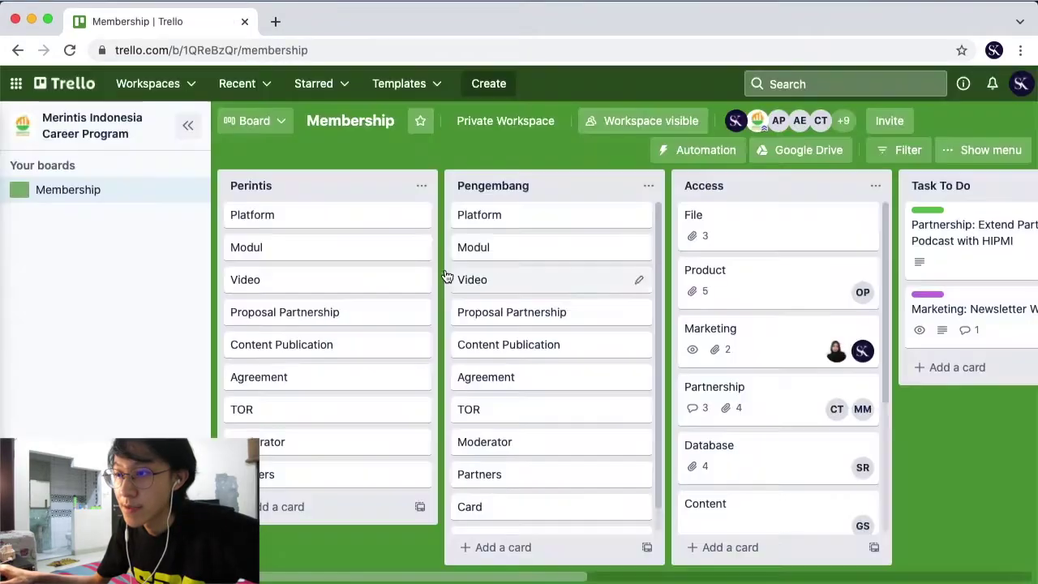
pyautogui.click(341, 252)
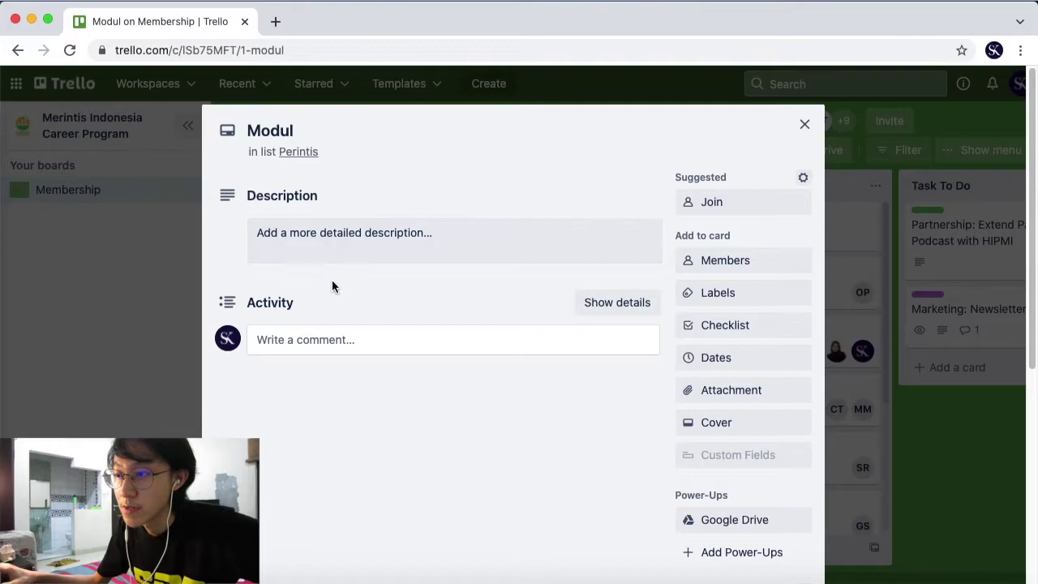
pyautogui.scroll(-3, 892, 337)
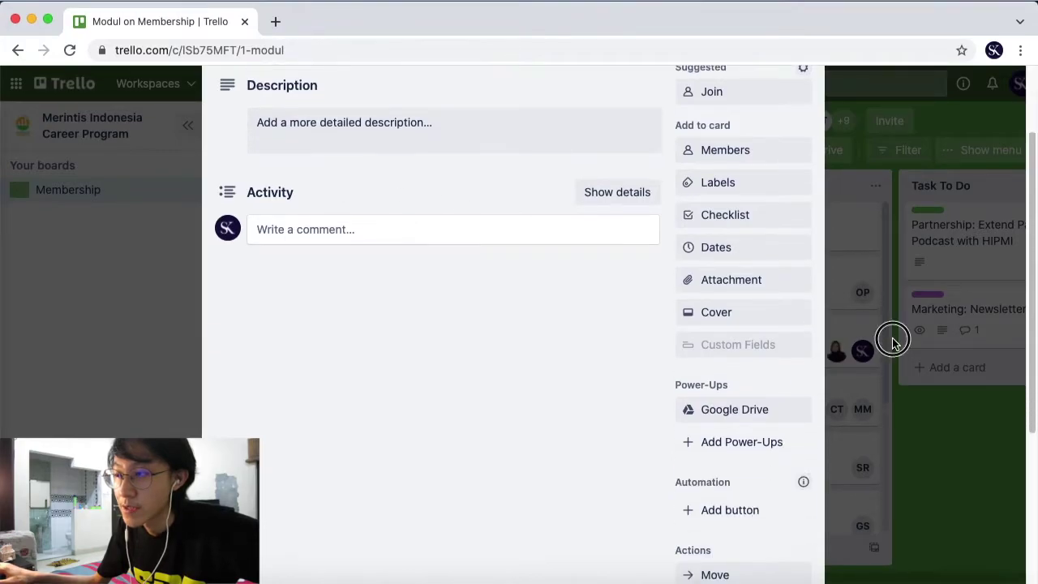
pyautogui.click(892, 337)
pyautogui.click(323, 297)
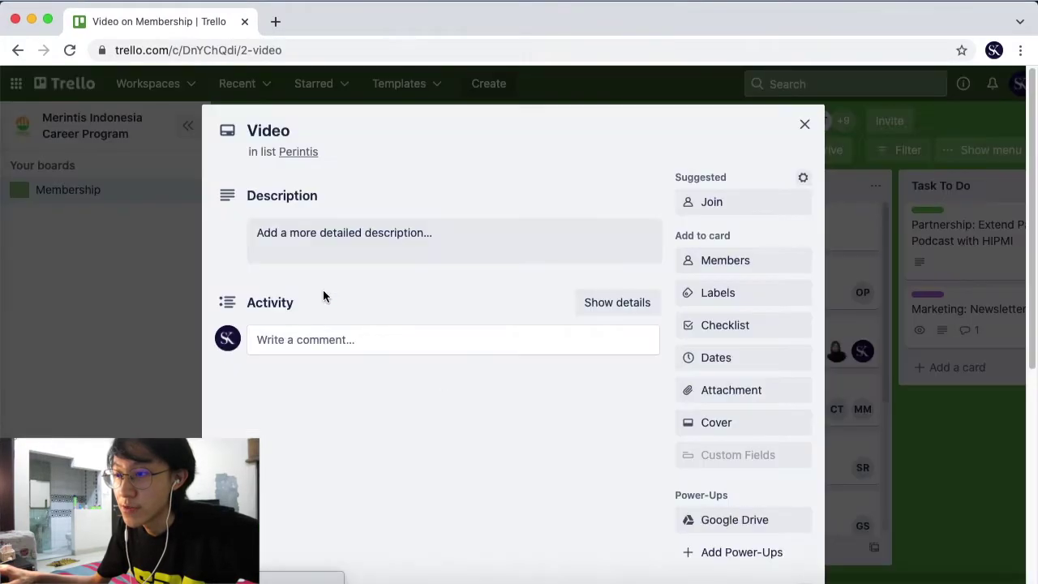
pyautogui.scroll(-2, 845, 339)
pyautogui.click(872, 308)
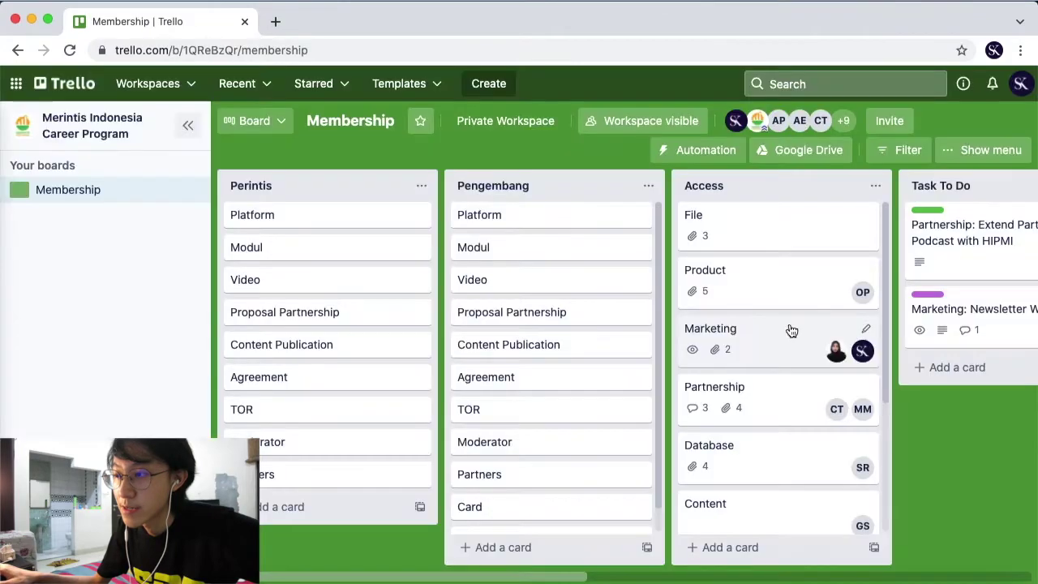
# View the Platform card in the Pengembang list, close it, and look across the board's Access, Task To Do and On Going lists
pyautogui.click(534, 219)
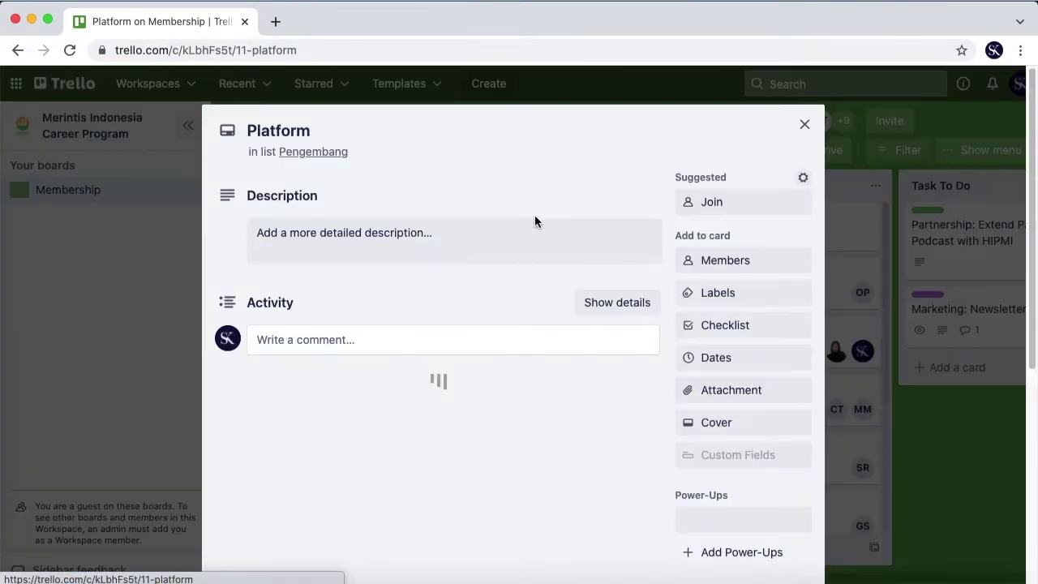
pyautogui.click(882, 301)
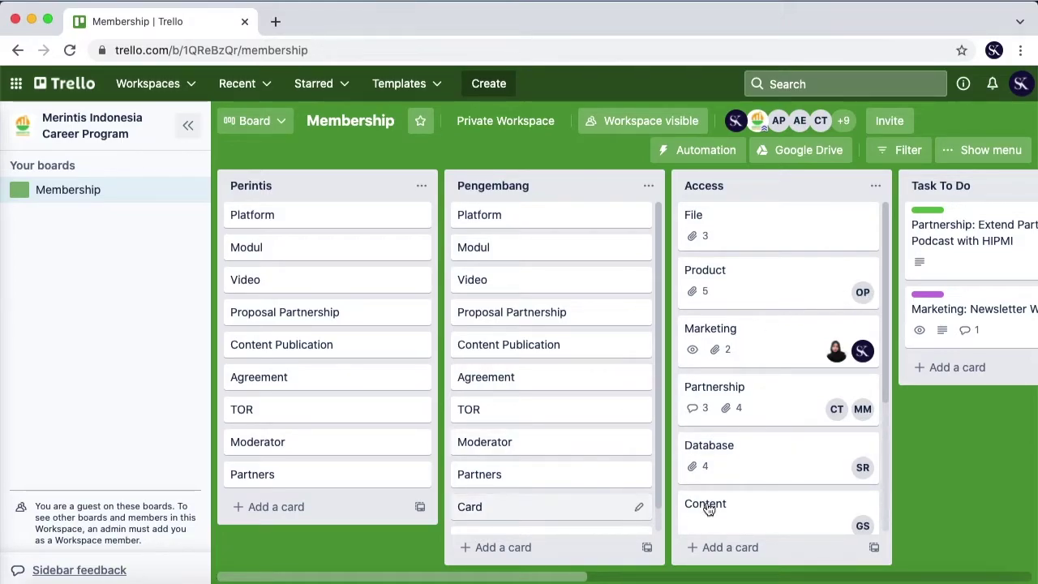
pyautogui.moveTo(587, 577); pyautogui.dragTo(703, 558)
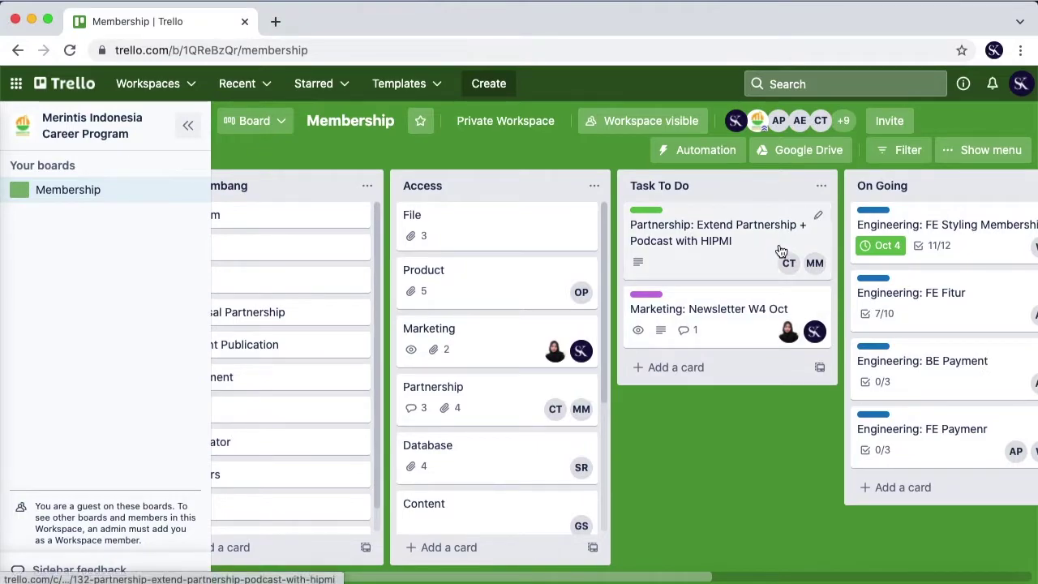
pyautogui.scroll(-5, 597, 261)
pyautogui.scroll(5, 589, 259)
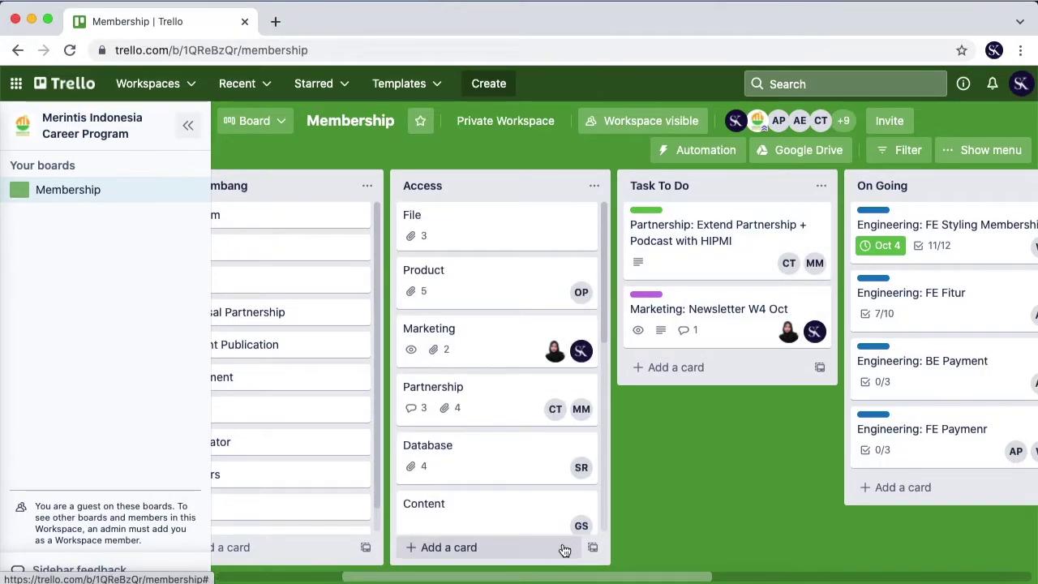
pyautogui.moveTo(547, 577); pyautogui.dragTo(476, 577)
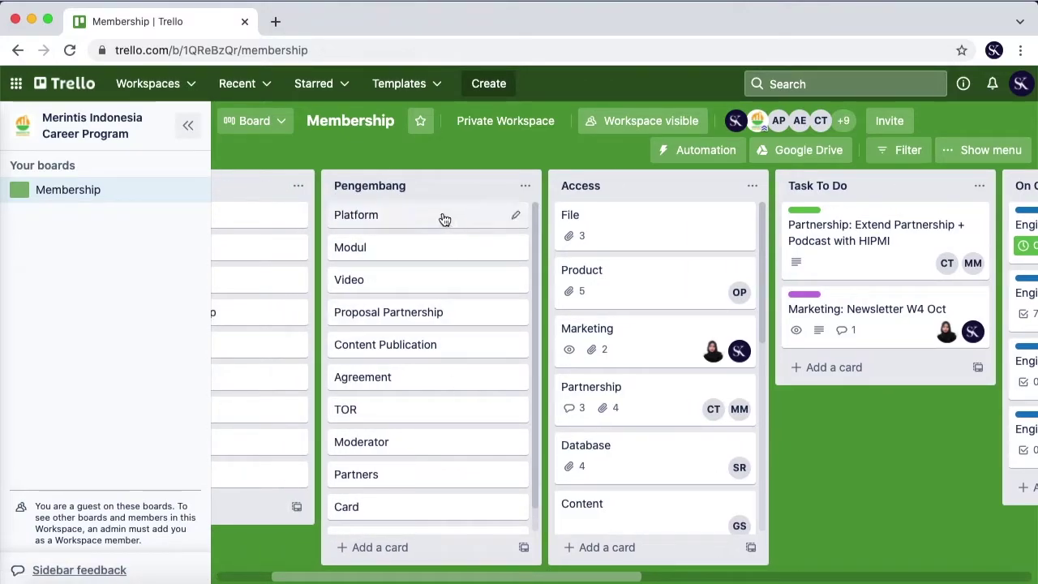
pyautogui.moveTo(595, 574); pyautogui.dragTo(738, 574)
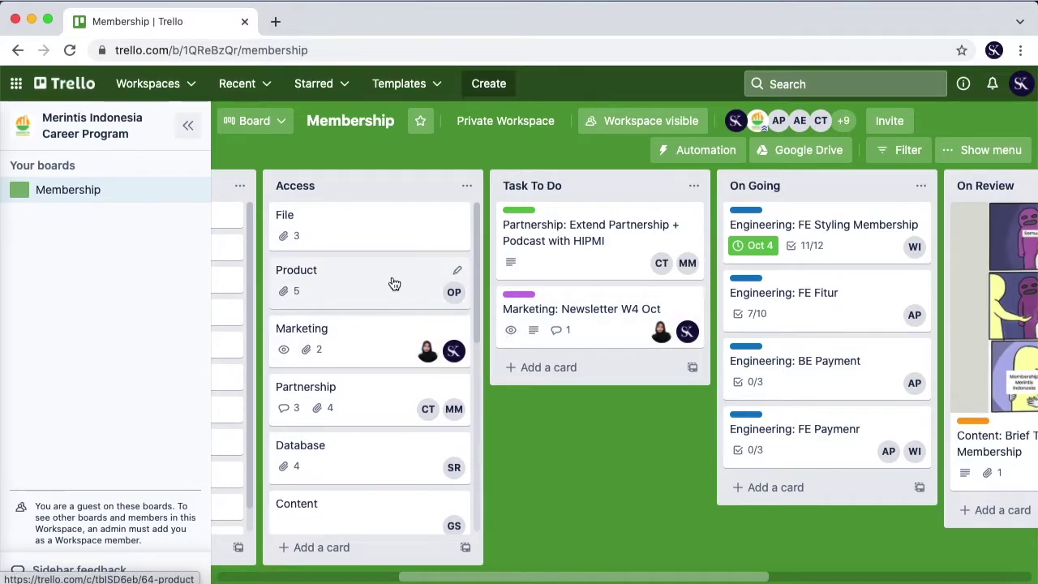
# View the attachments of the File card in the Access list and close the card
pyautogui.click(374, 225)
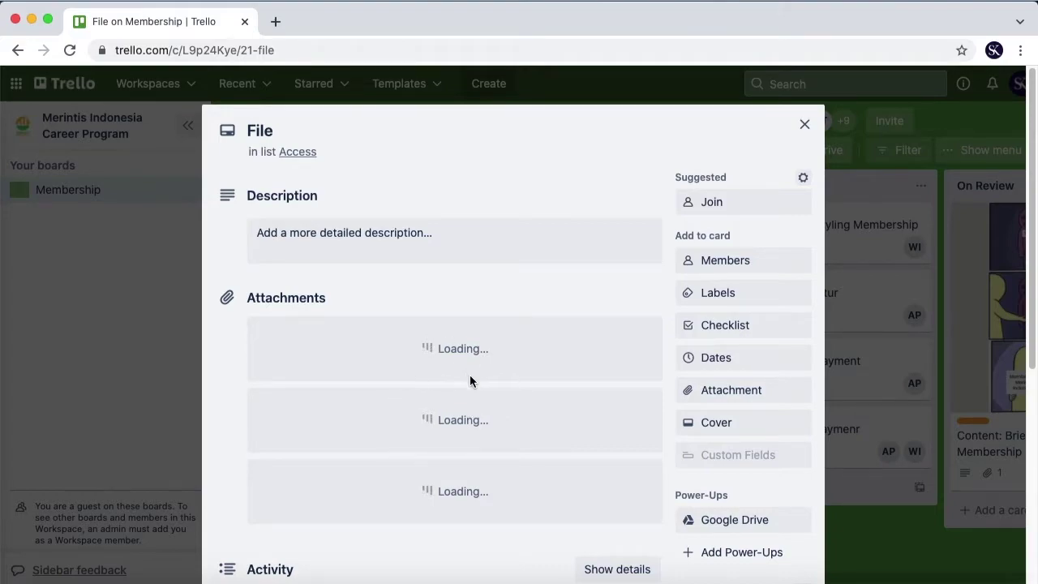
pyautogui.scroll(-5, 460, 377)
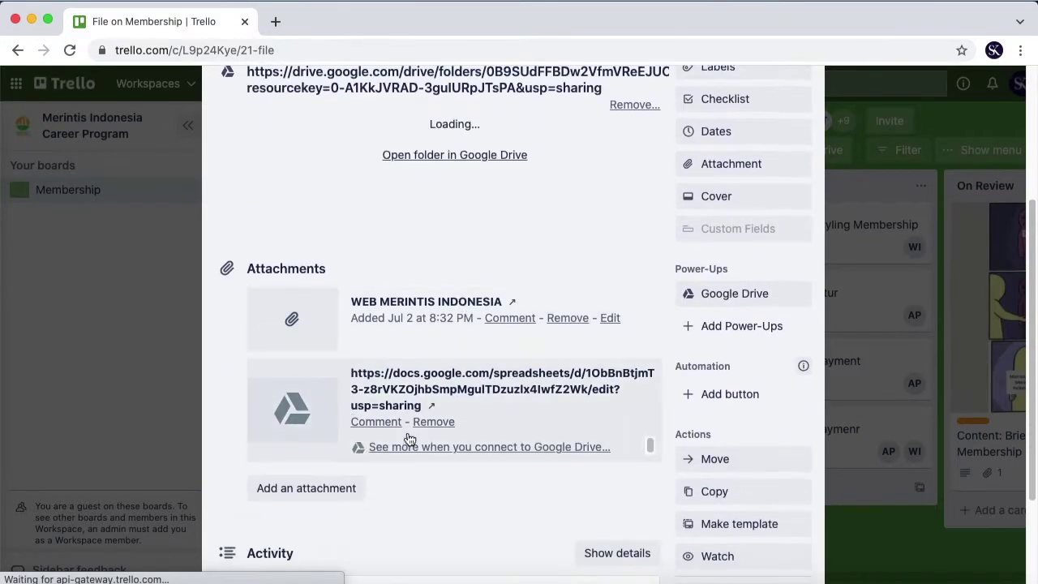
pyautogui.scroll(-5, 399, 439)
pyautogui.click(434, 543)
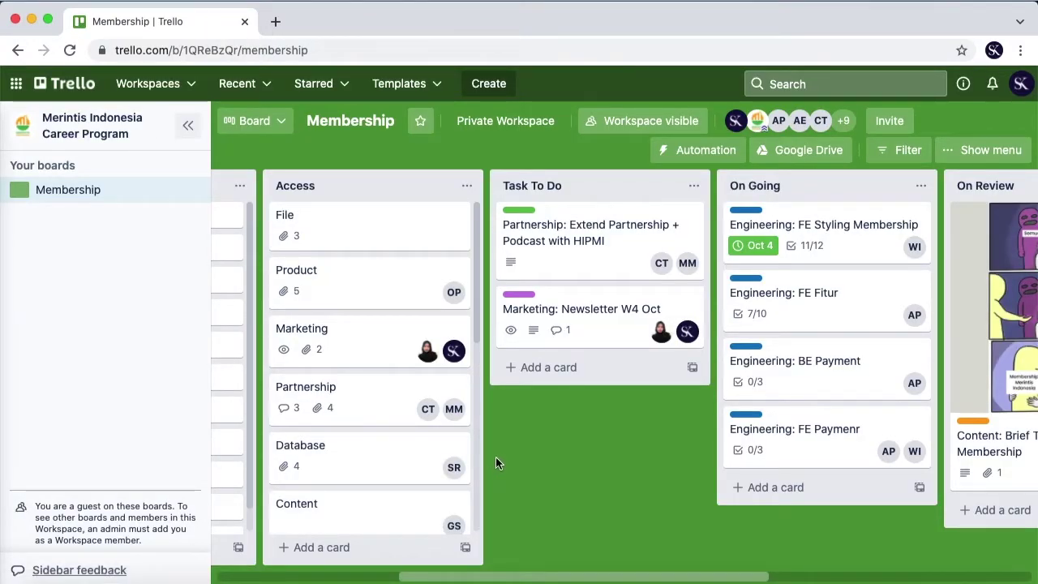
# View the Marketing: Newsletter W4 Oct card in Task To Do and its board member choices, closing both without changing the assignment
pyautogui.click(609, 325)
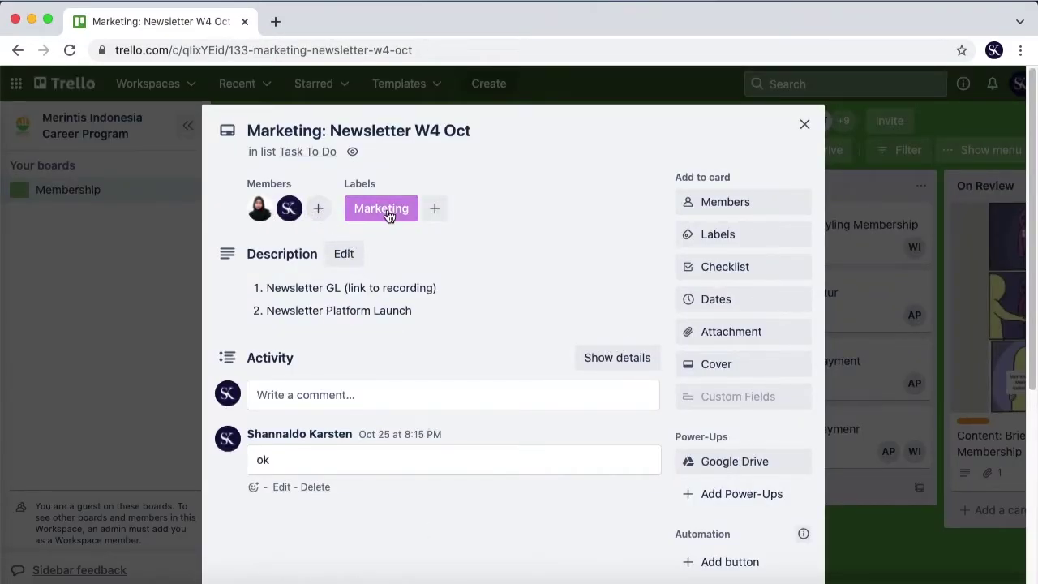
pyautogui.click(320, 210)
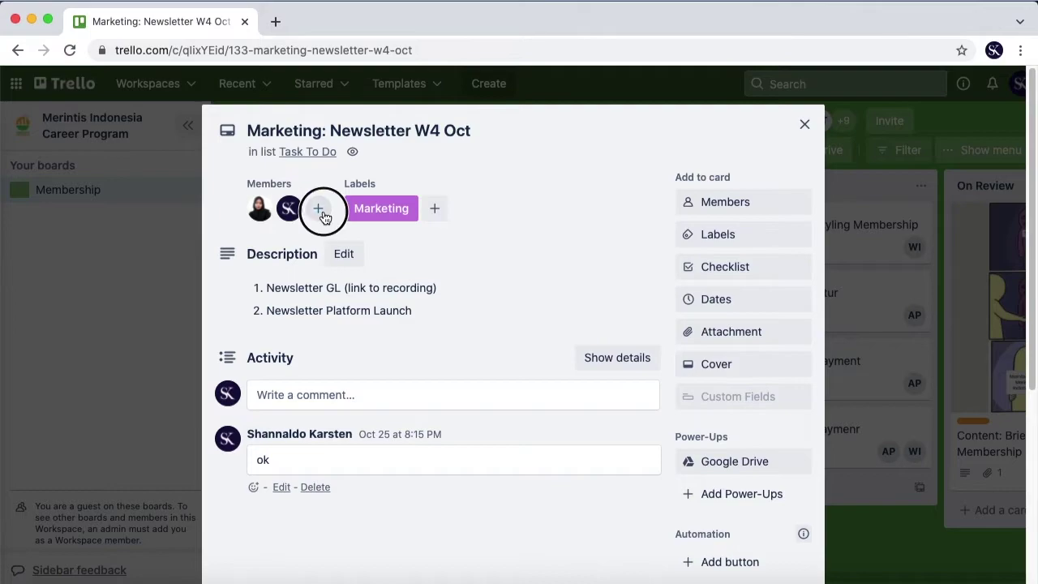
pyautogui.click(533, 243)
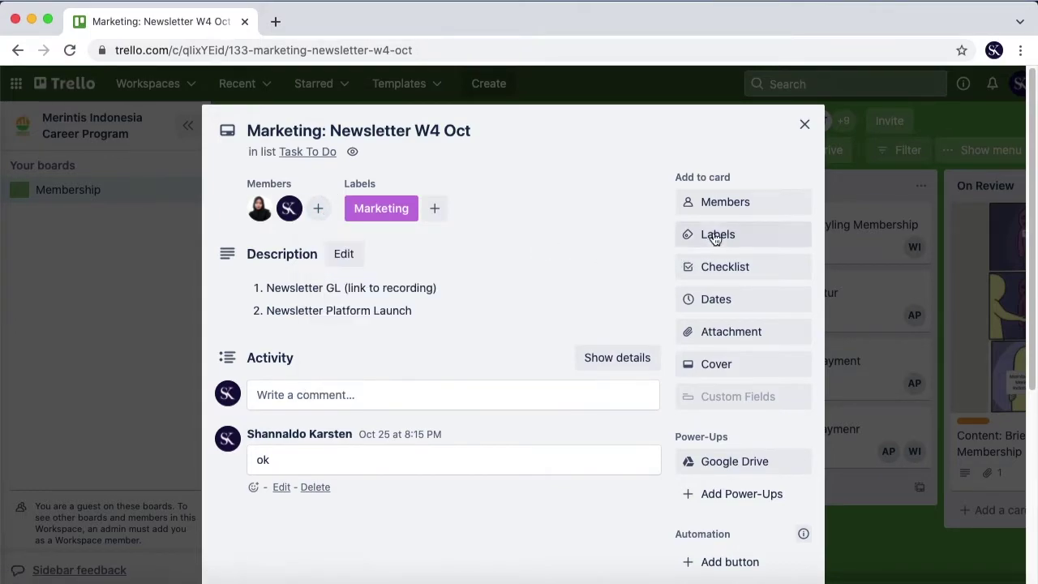
pyautogui.click(695, 205)
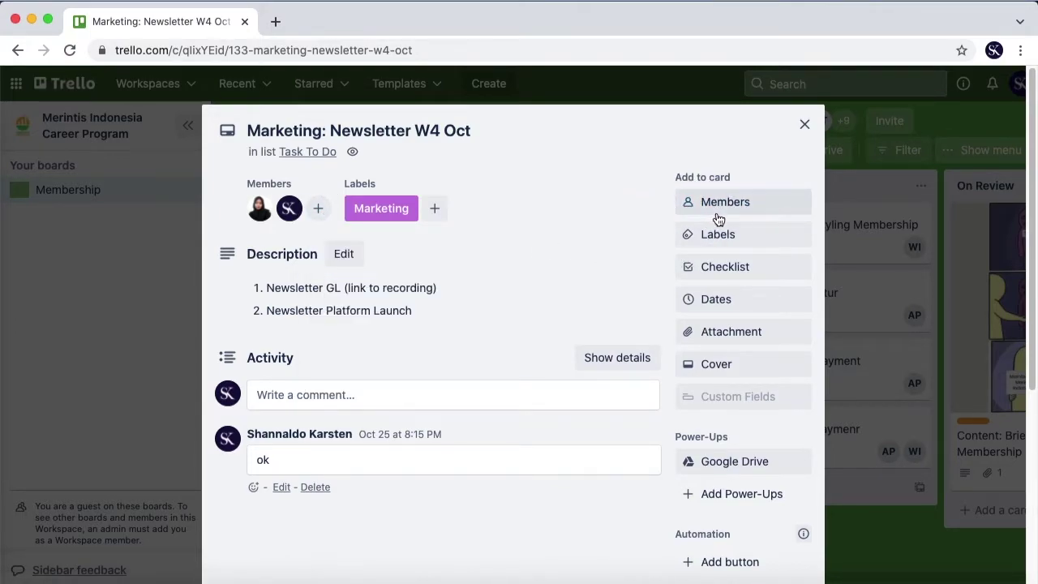
pyautogui.click(716, 207)
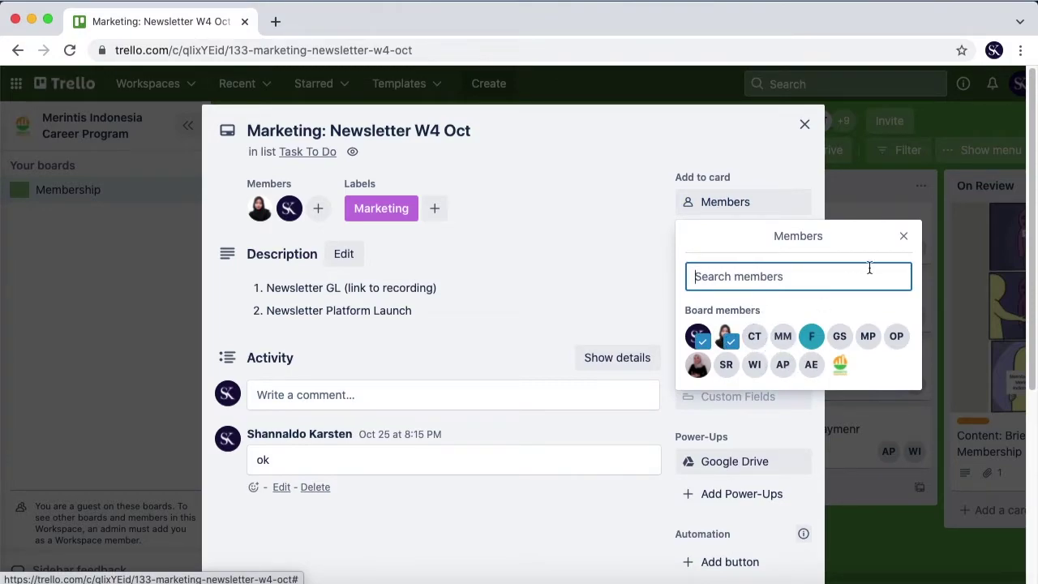
pyautogui.click(902, 237)
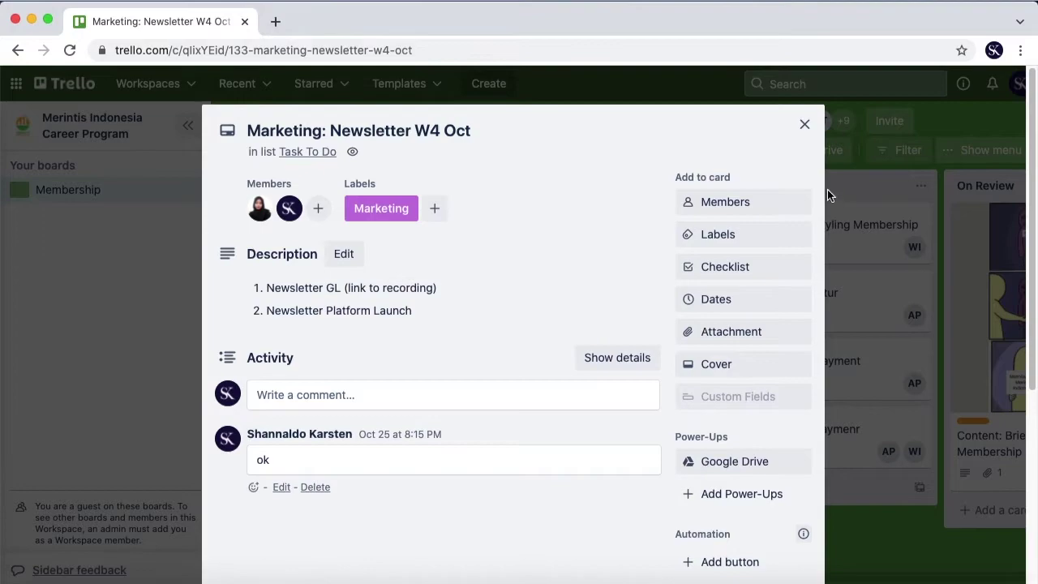
pyautogui.click(803, 126)
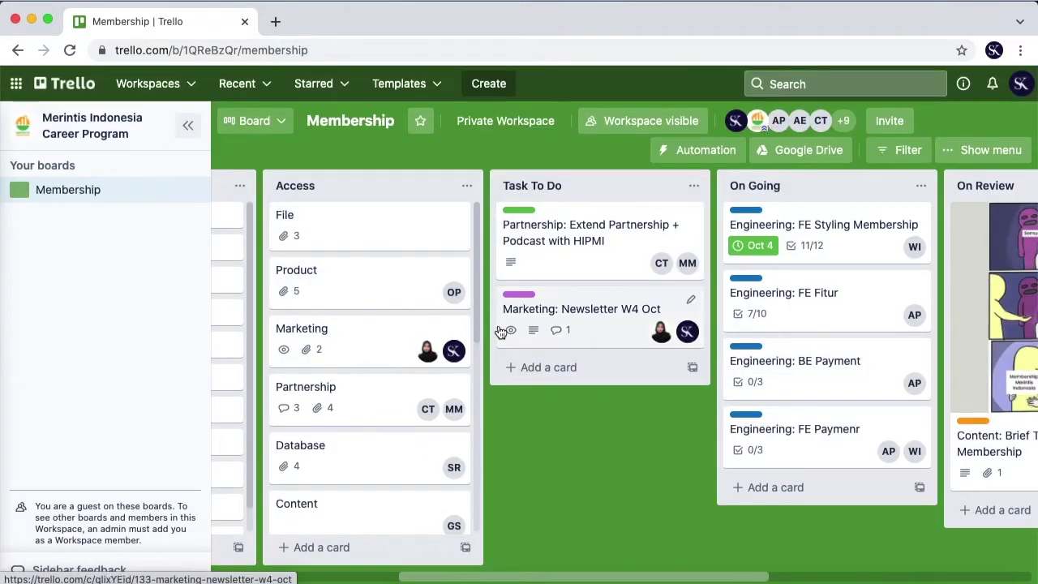
# View the description and attachment of the Content: Brief Teaser Platform Membership card in On Review, and return to the board's first lists
pyautogui.moveTo(633, 577); pyautogui.dragTo(917, 572)
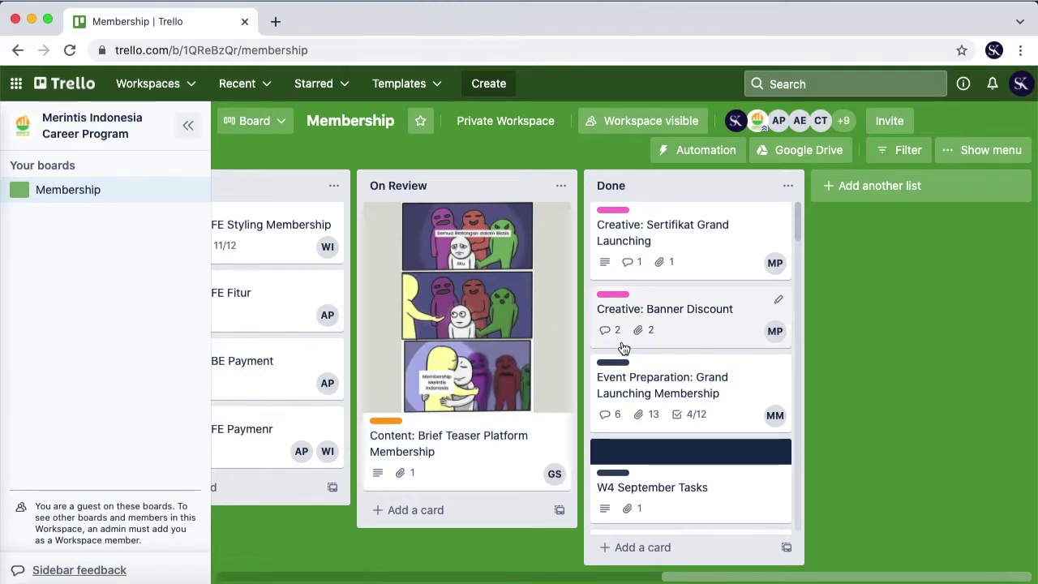
pyautogui.click(500, 335)
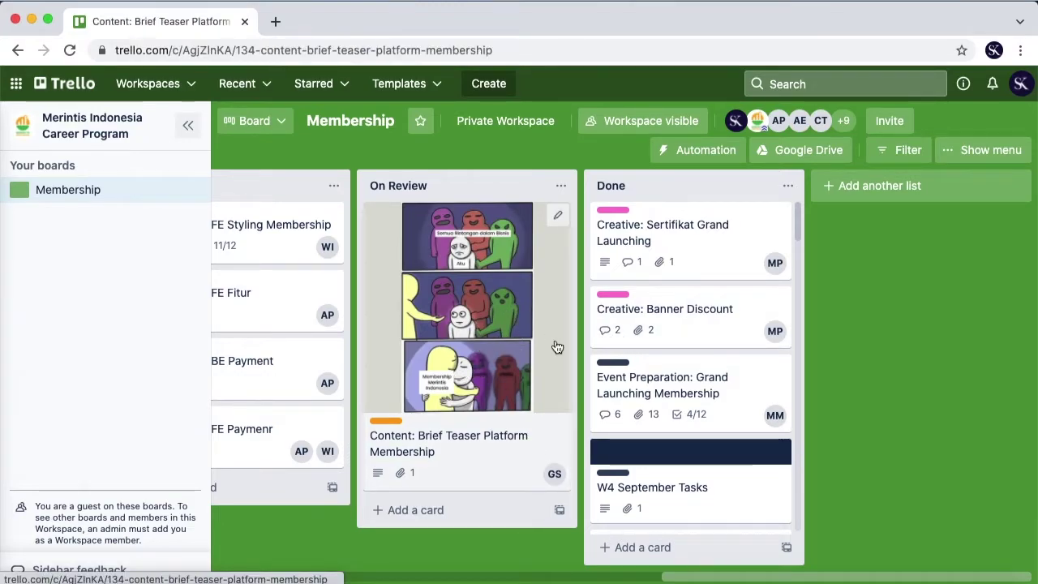
pyautogui.scroll(-5, 447, 380)
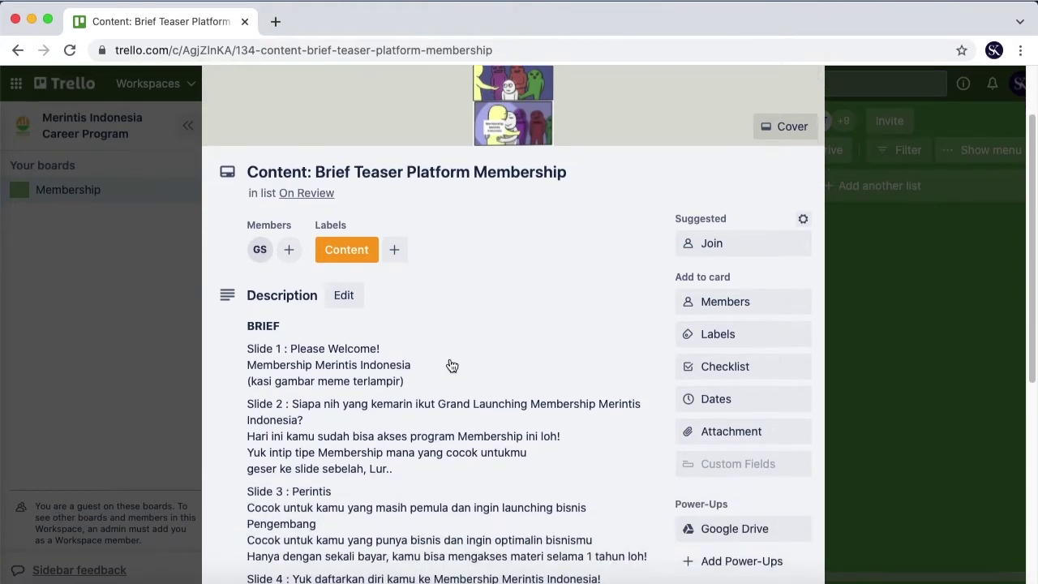
pyautogui.scroll(-2, 416, 424)
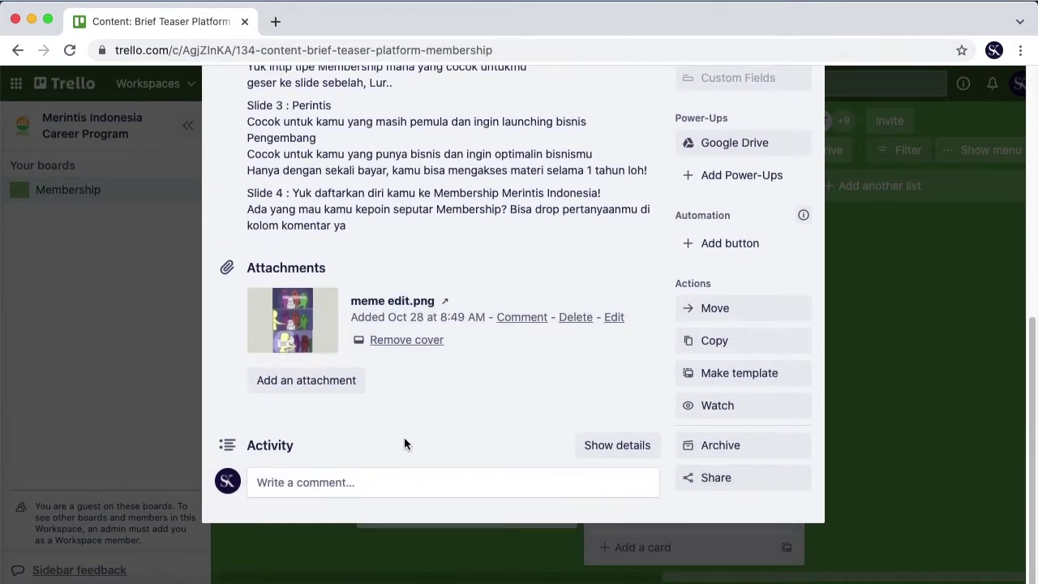
pyautogui.click(855, 381)
pyautogui.moveTo(799, 577); pyautogui.dragTo(345, 580)
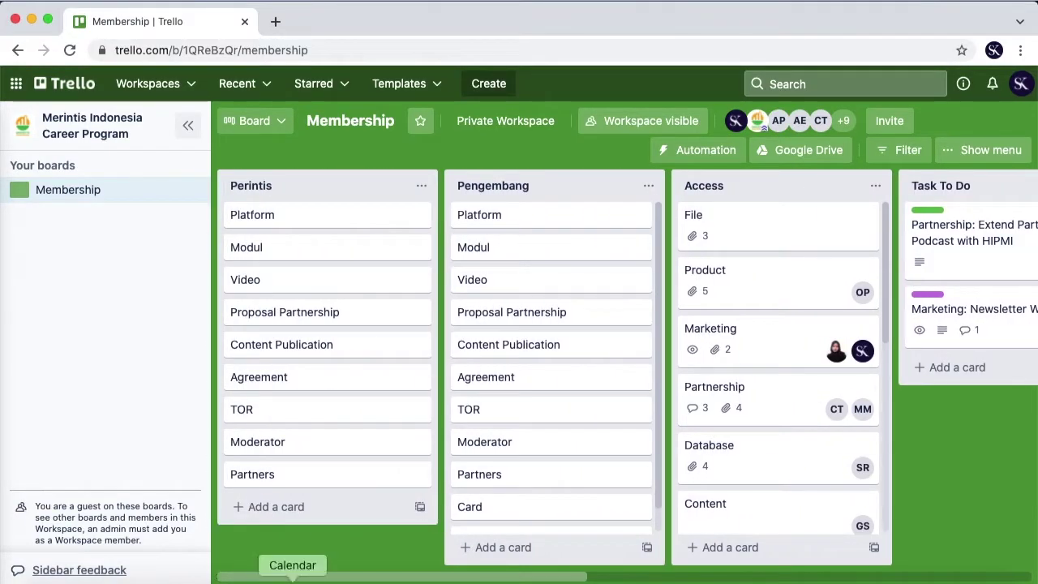